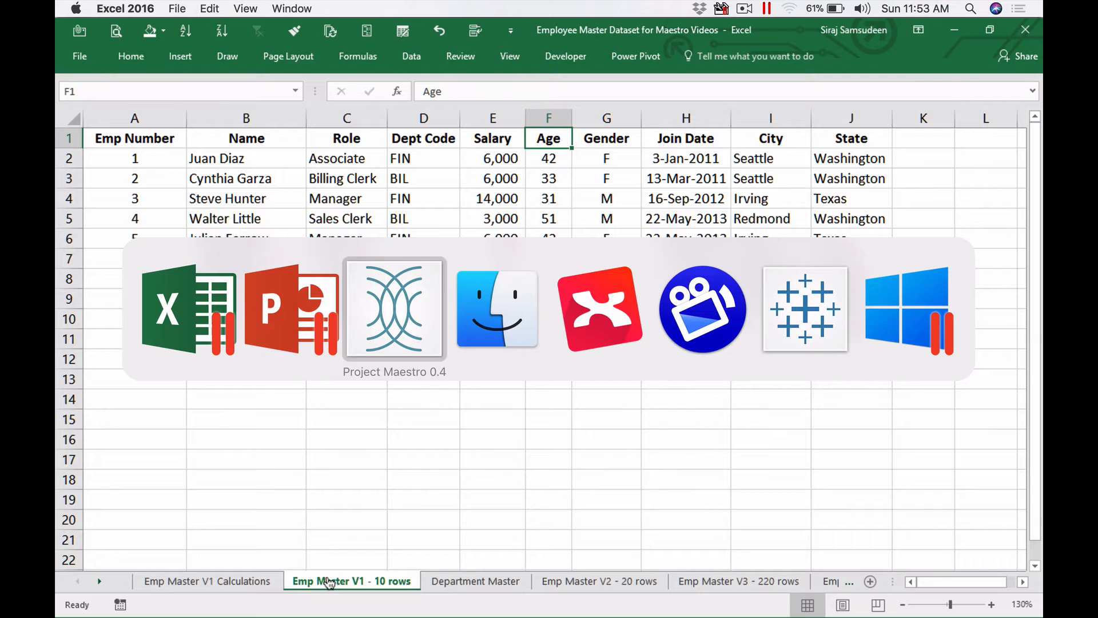
pyautogui.press('super+Tab')
pyautogui.press('super+Tab')
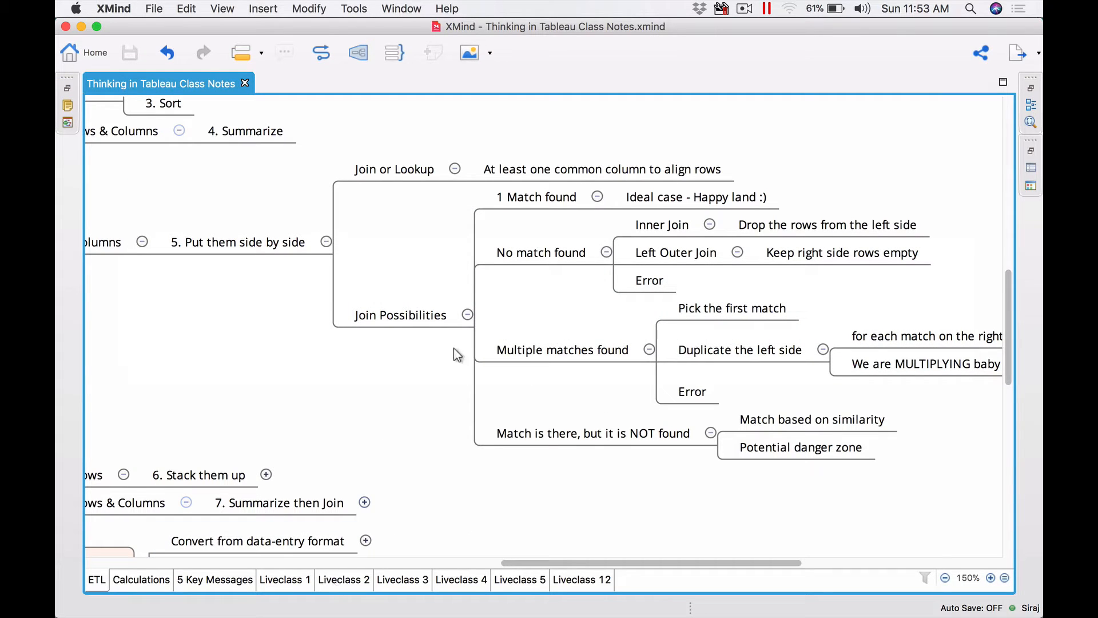
# - Switch to the mind map and review the Join or Lookup and Join Possibilities topics
pyautogui.click(372, 171)
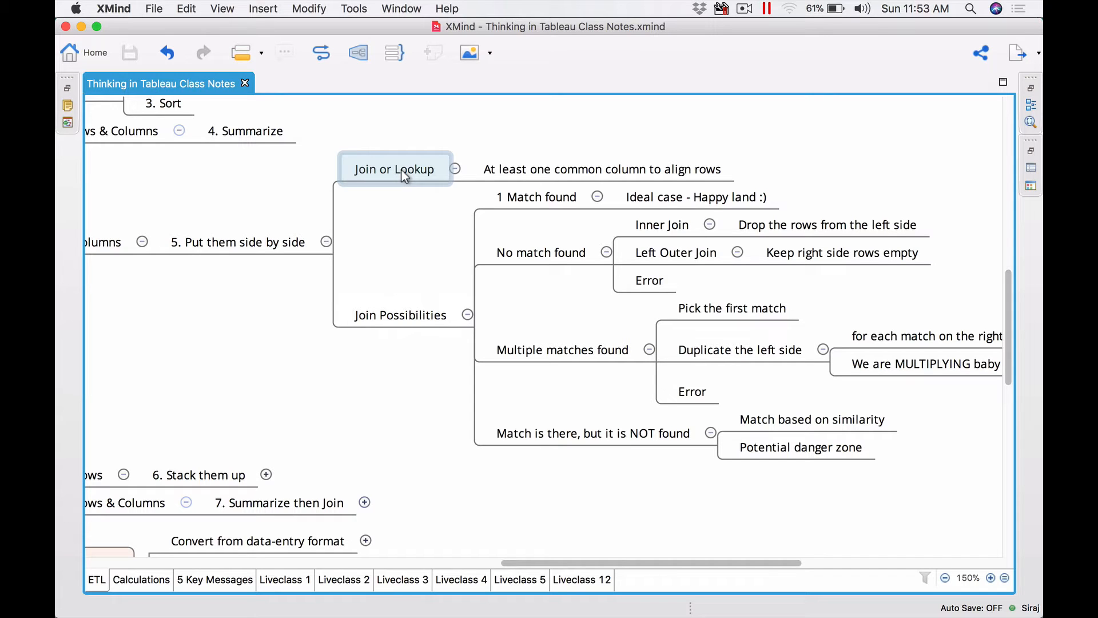
pyautogui.click(559, 173)
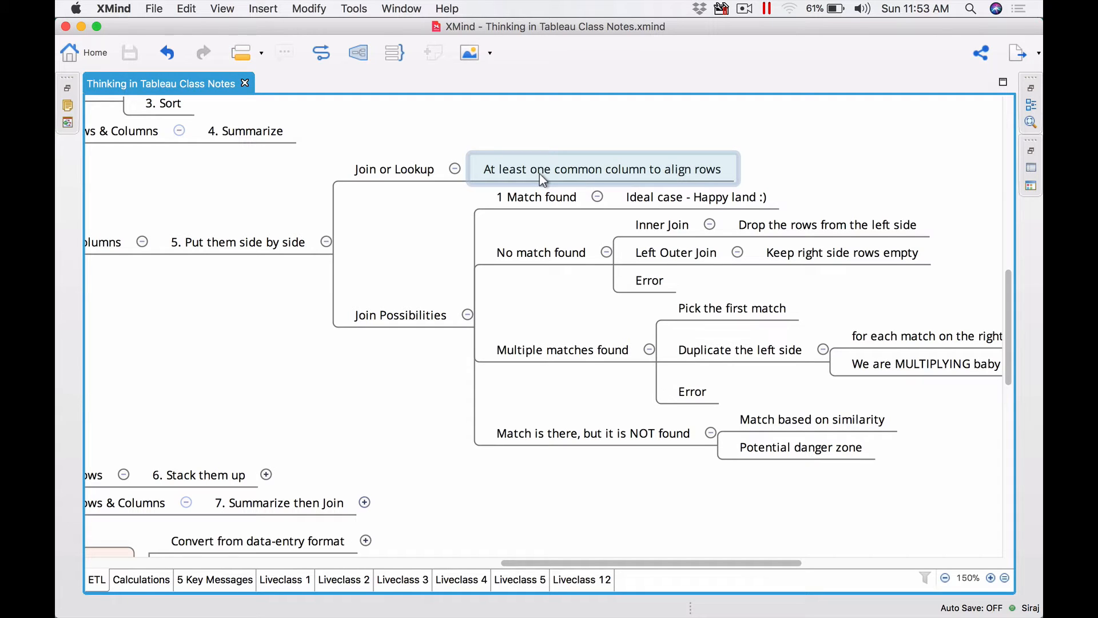
pyautogui.click(430, 320)
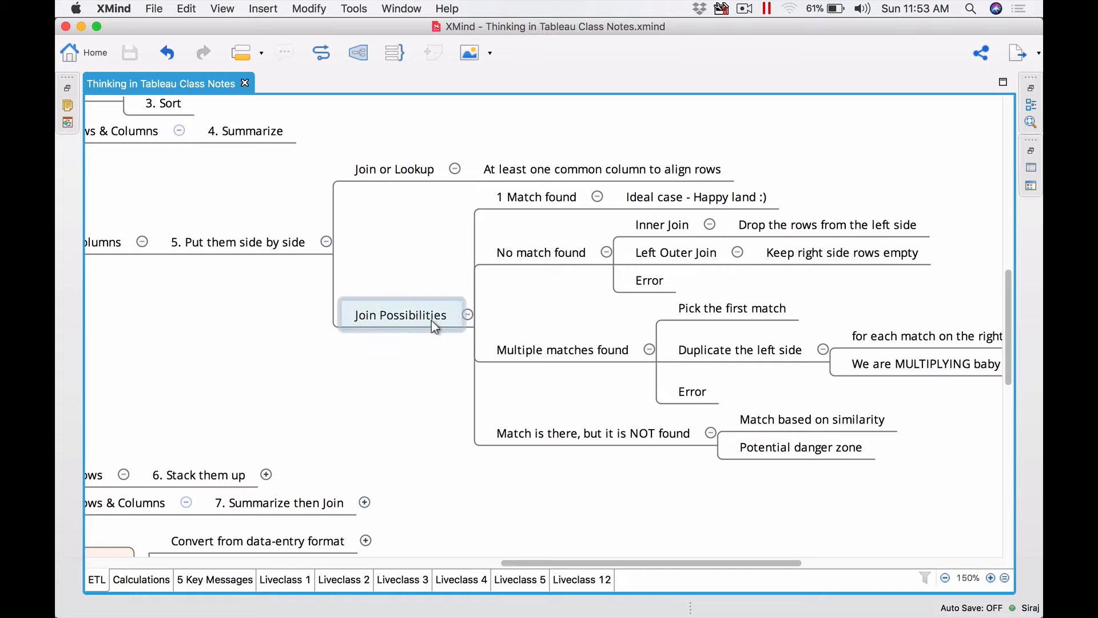
# - Switch to the spreadsheet and compare the employee sheet's Dept Code column with the Department Master sheet
pyautogui.press('super+Tab')
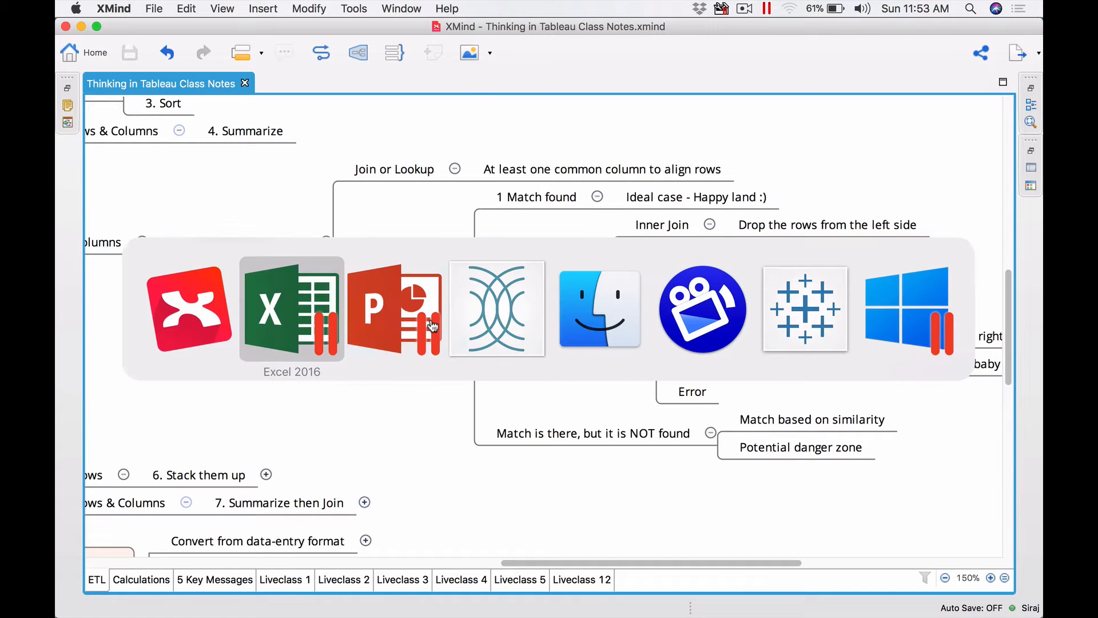
pyautogui.click(429, 156)
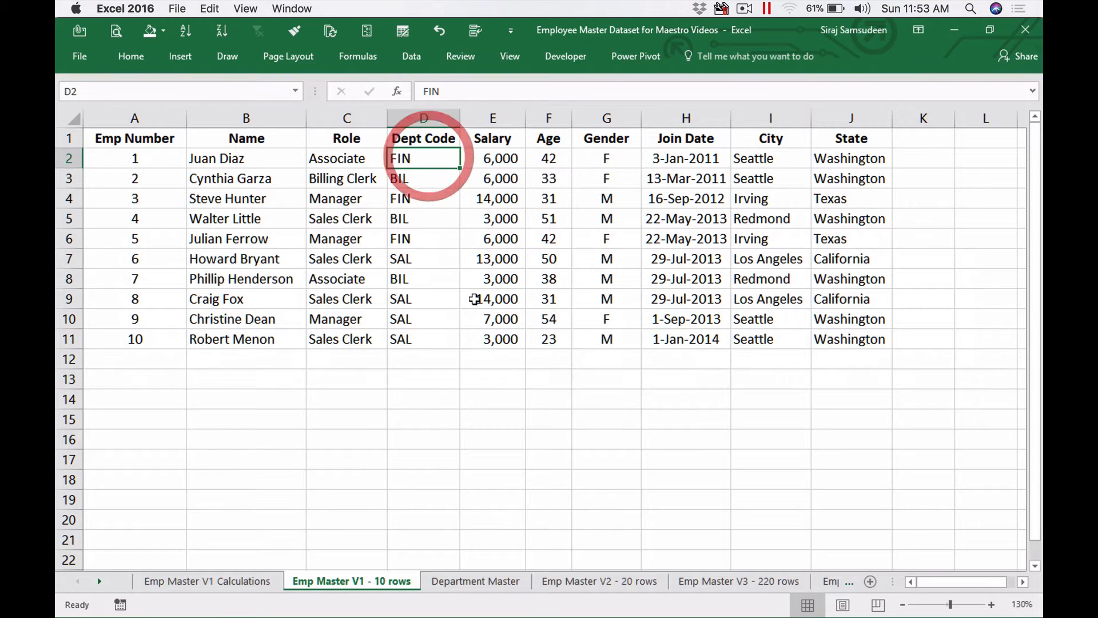
pyautogui.click(472, 578)
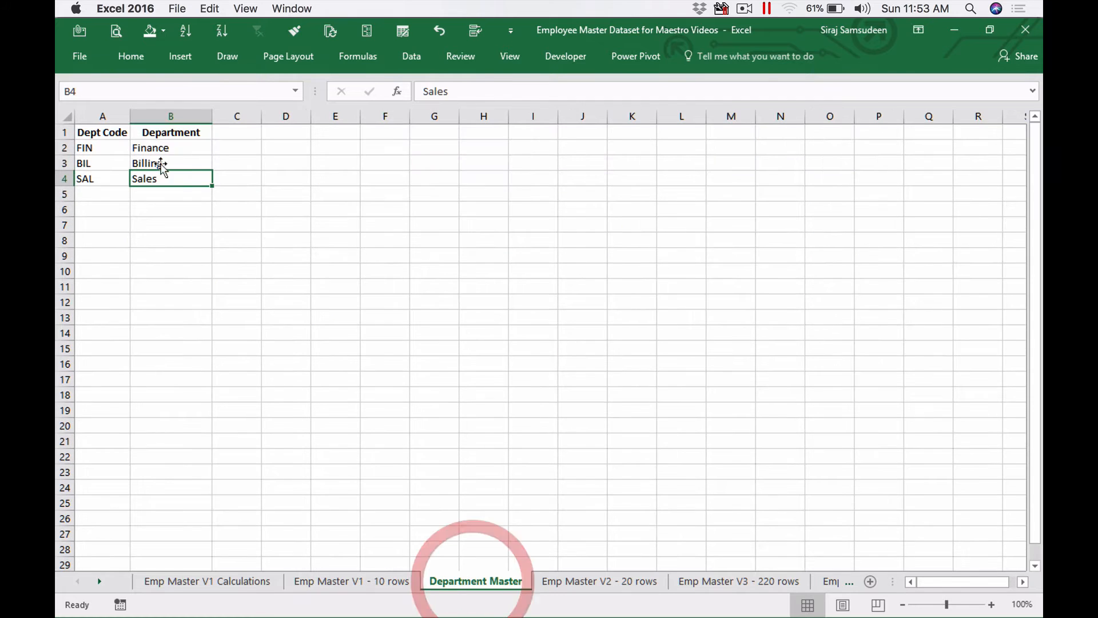
pyautogui.click(364, 582)
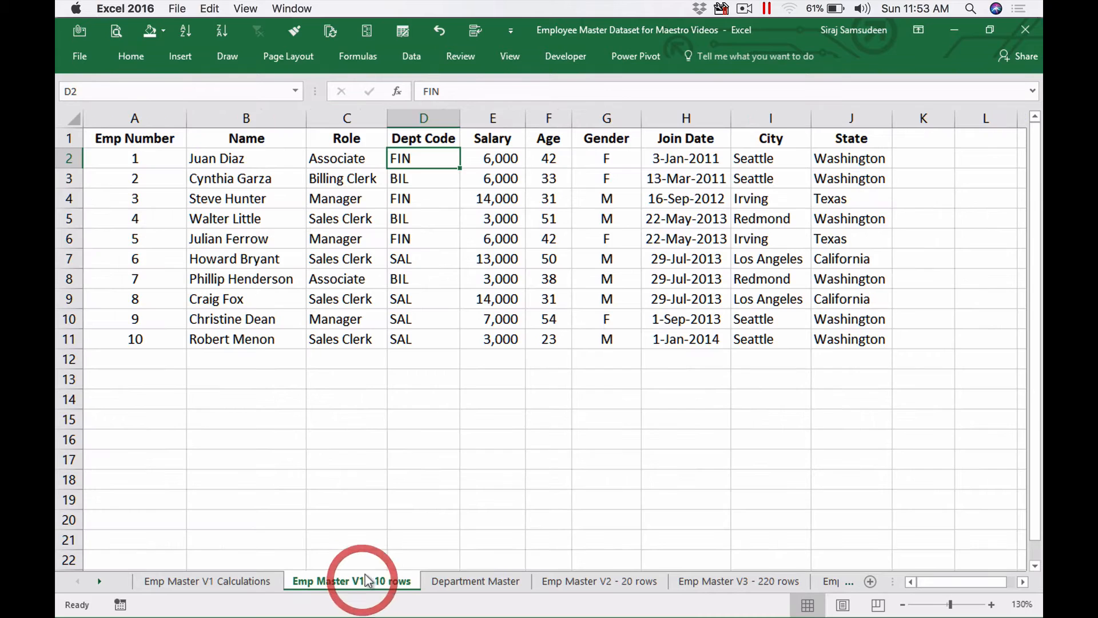
pyautogui.click(455, 580)
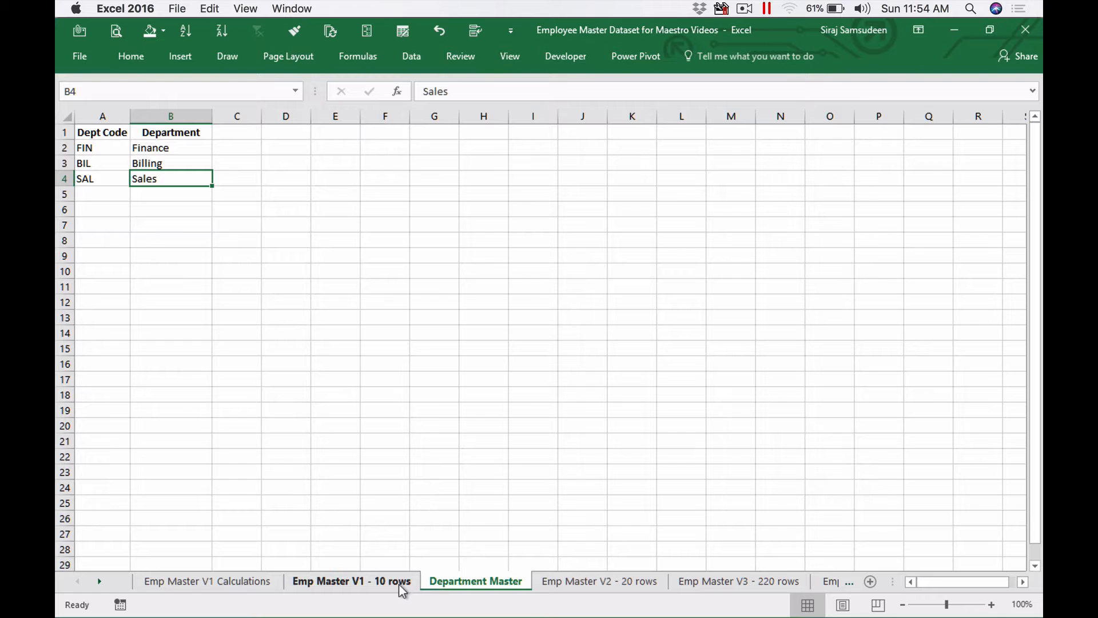
# - Return to the mind map and review the 1 Match found and No match found topics
pyautogui.press('super+Tab')
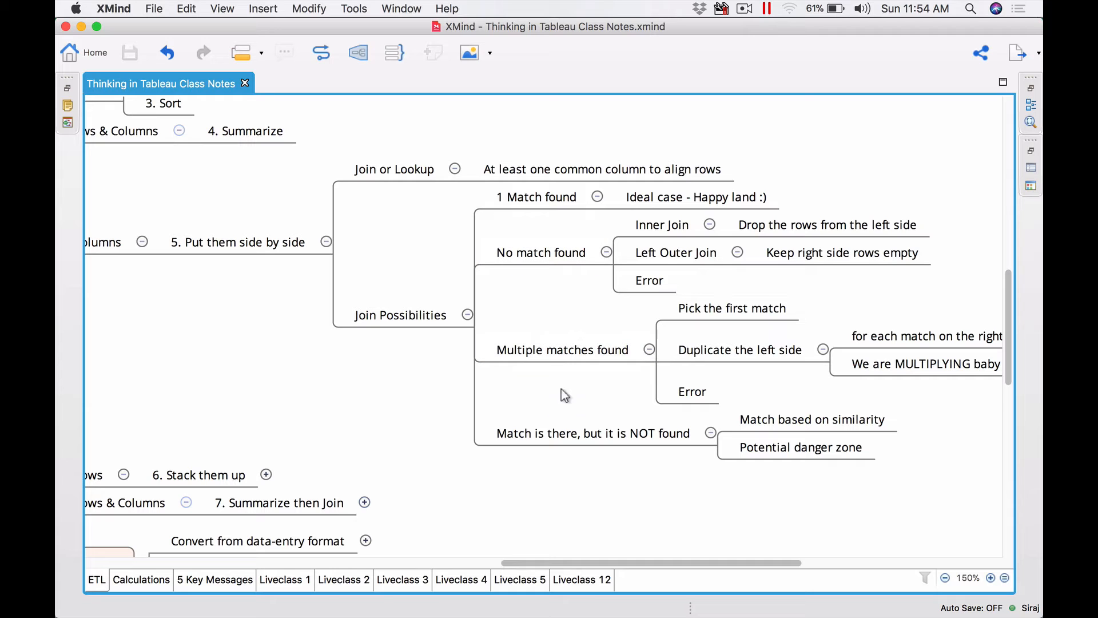
pyautogui.click(540, 196)
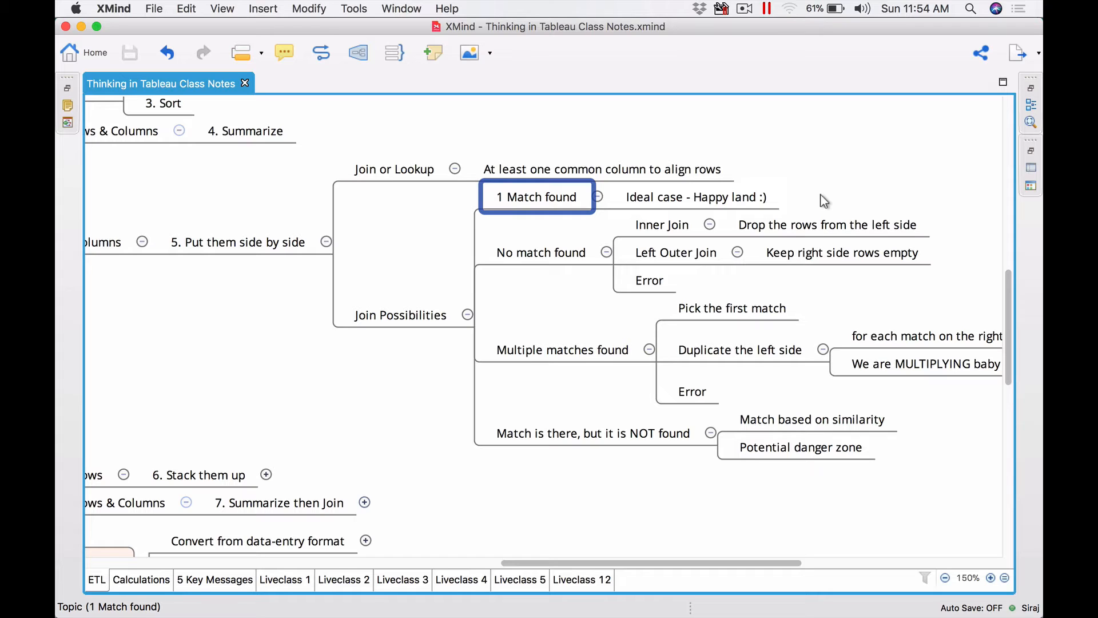
pyautogui.click(532, 257)
pyautogui.click(541, 303)
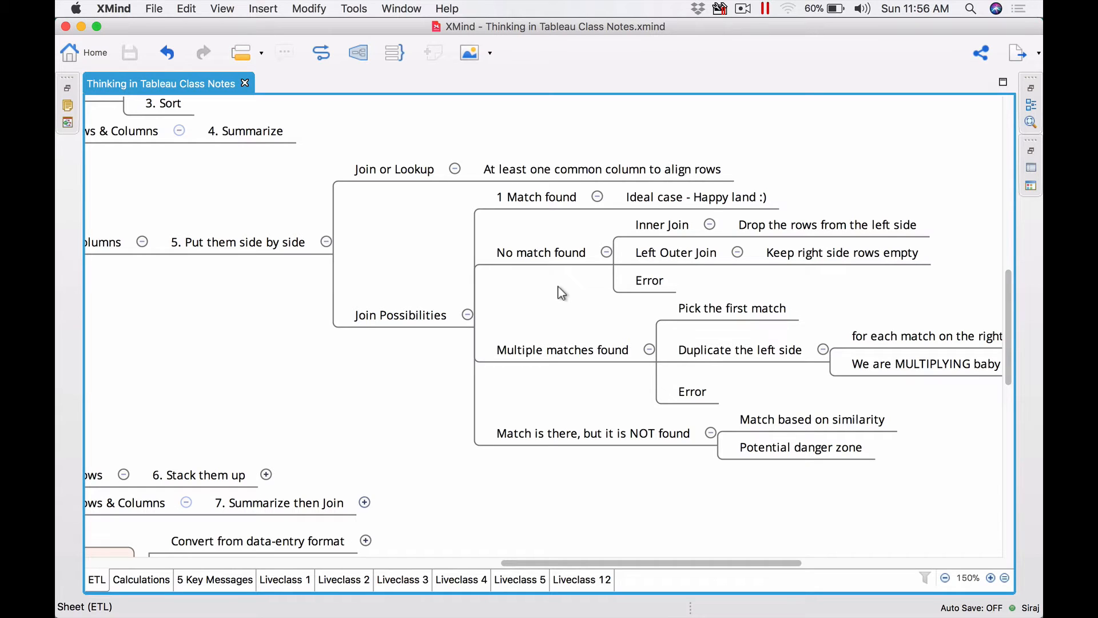
# - Switch to the spreadsheet and flip between the Emp Master V1 - 10 rows and Department Master sheets
pyautogui.press('super+Tab')
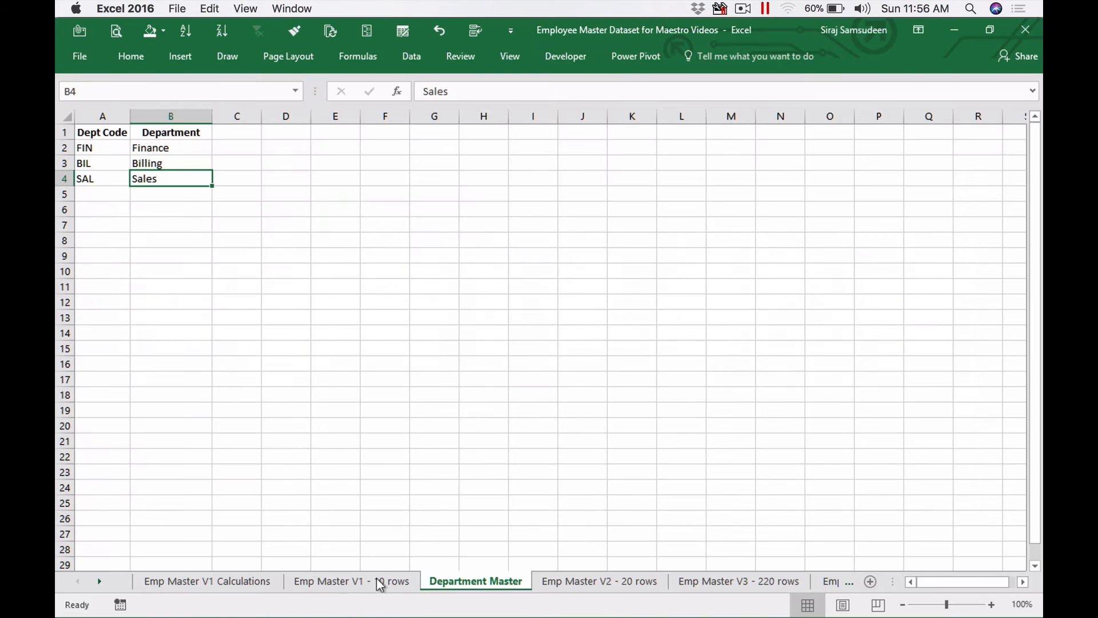
pyautogui.click(379, 581)
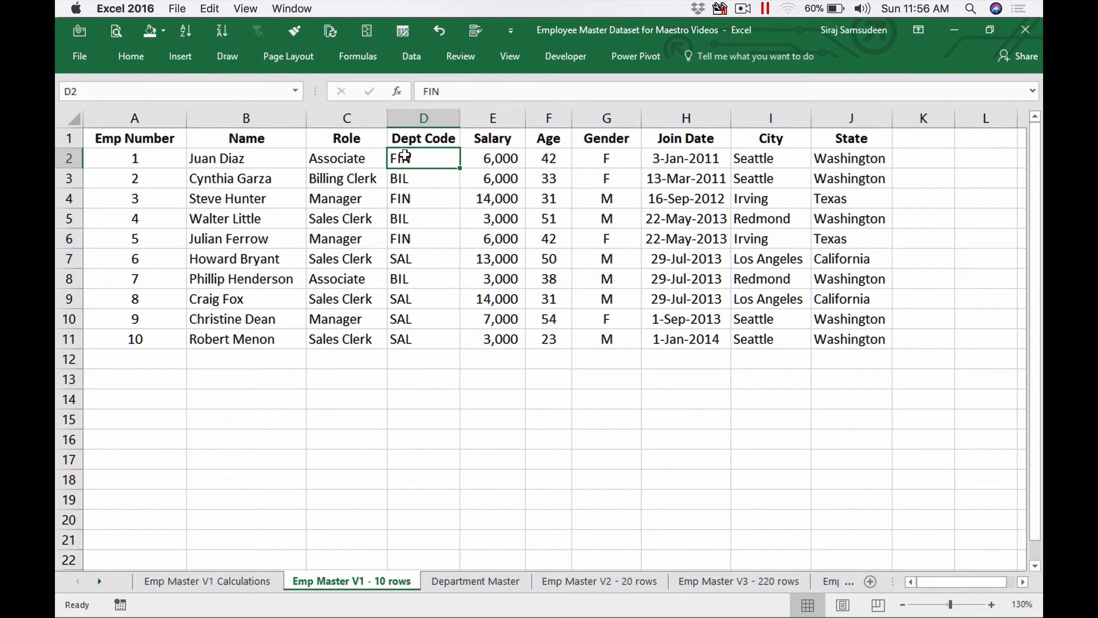
pyautogui.click(501, 586)
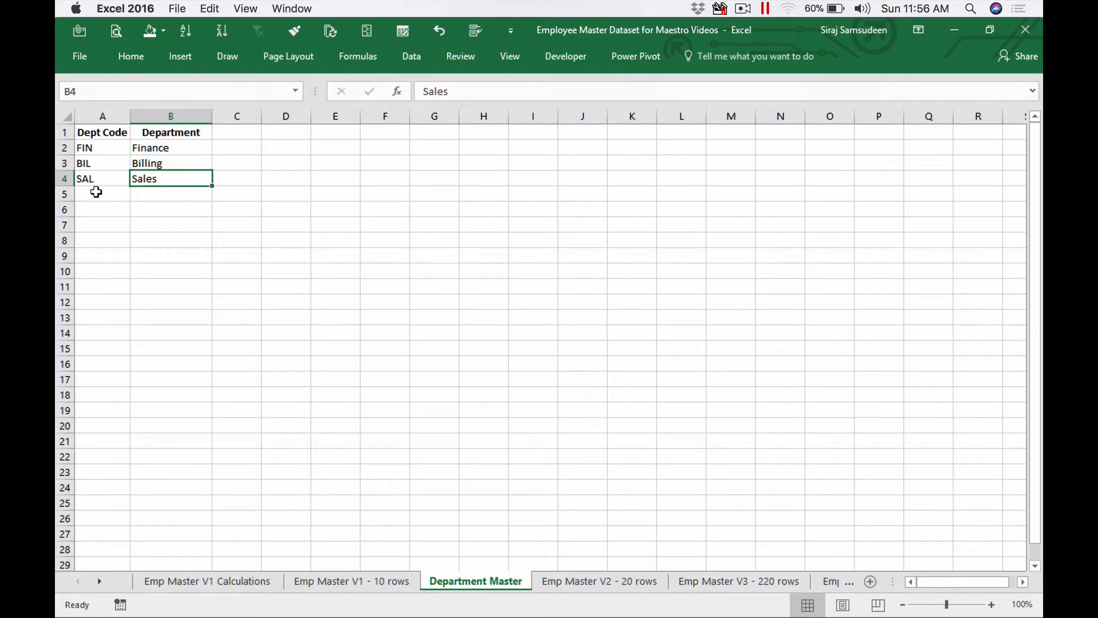
pyautogui.click(351, 584)
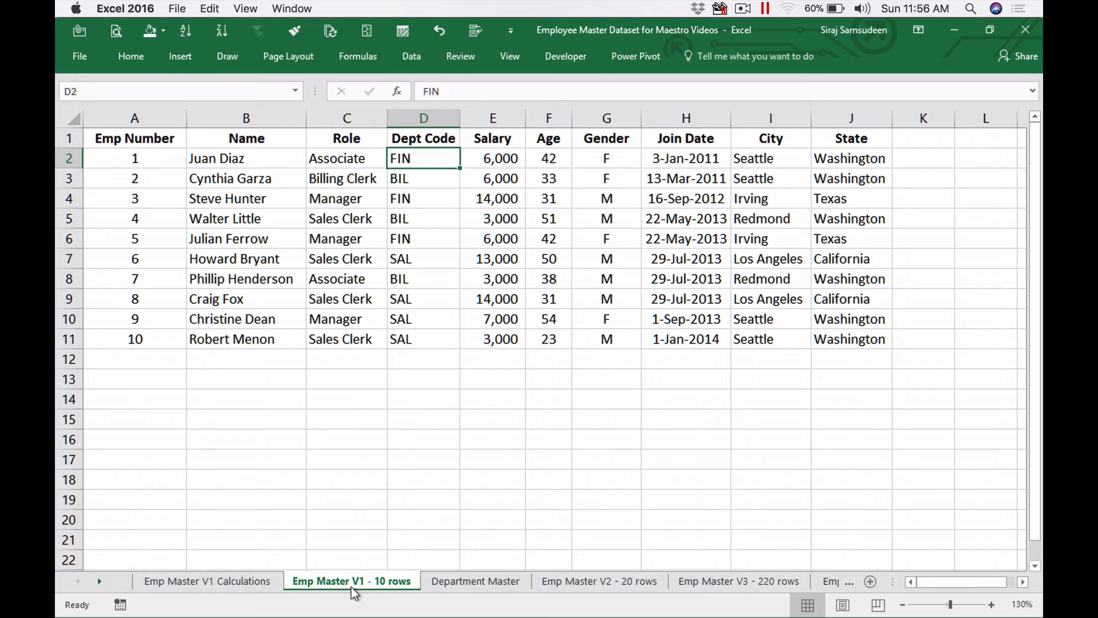
# - Return to the mind map and review the Inner Join, Left Outer Join and Error topics under No match found
pyautogui.press('super+Tab')
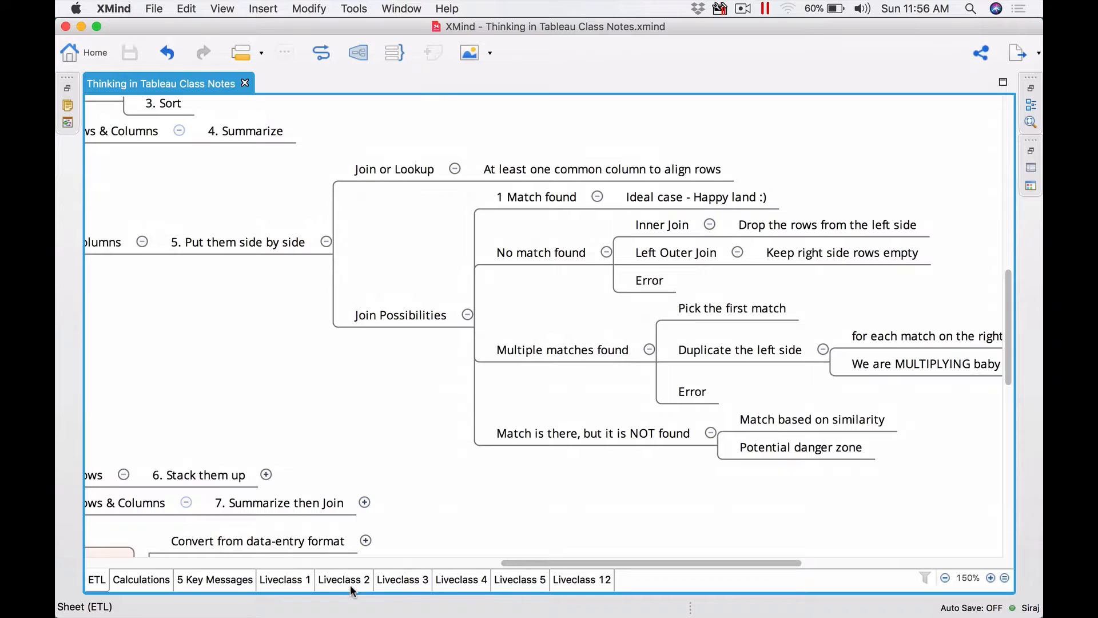
pyautogui.click(650, 225)
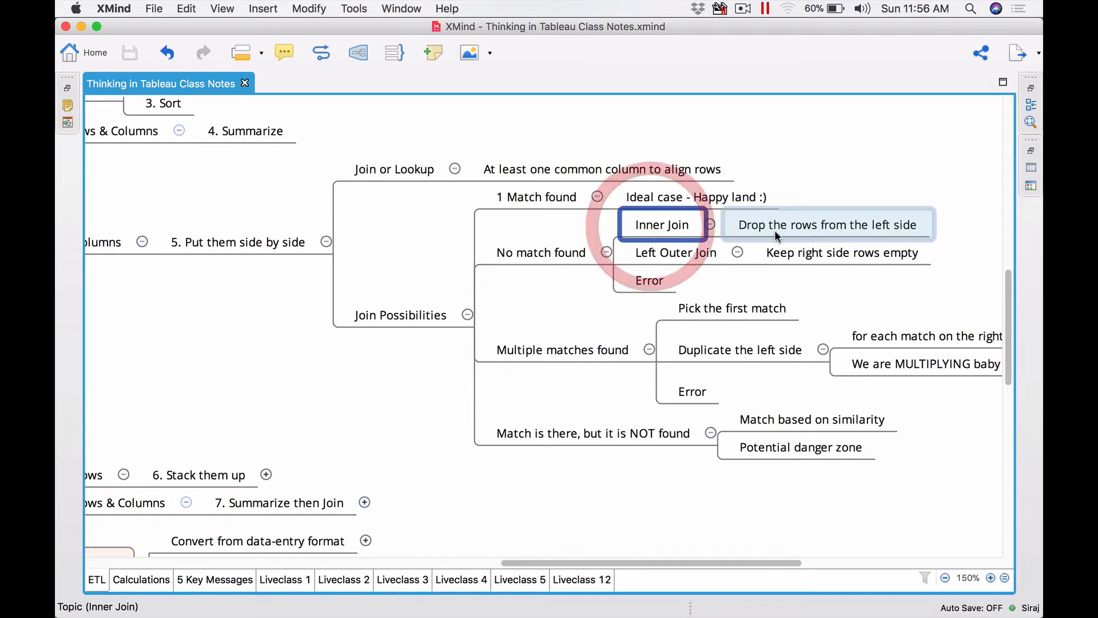
pyautogui.click(886, 148)
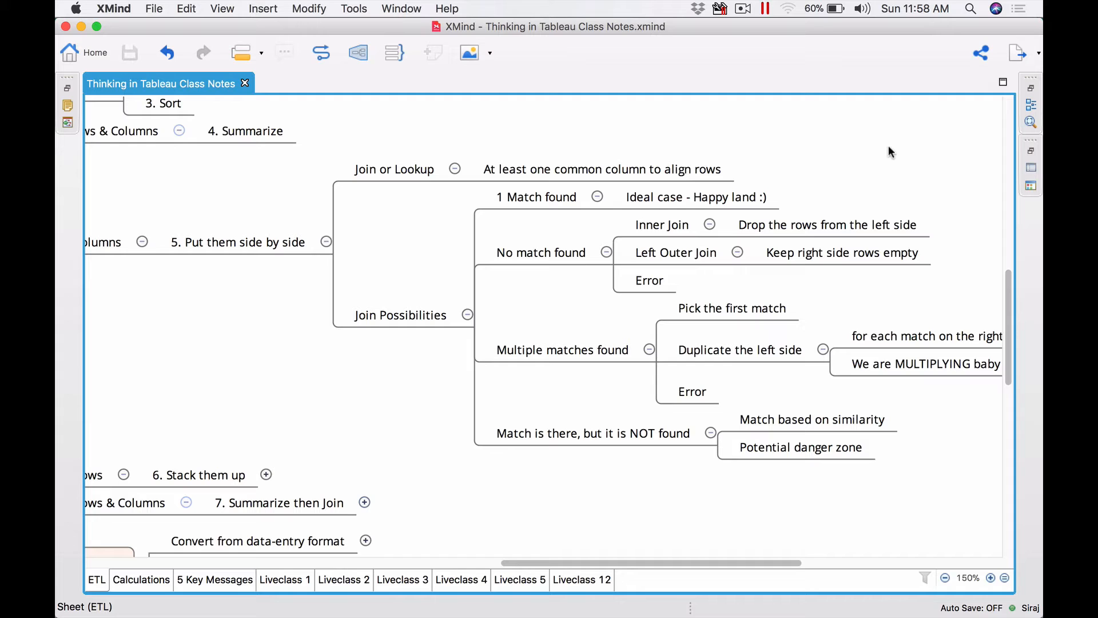
pyautogui.click(675, 258)
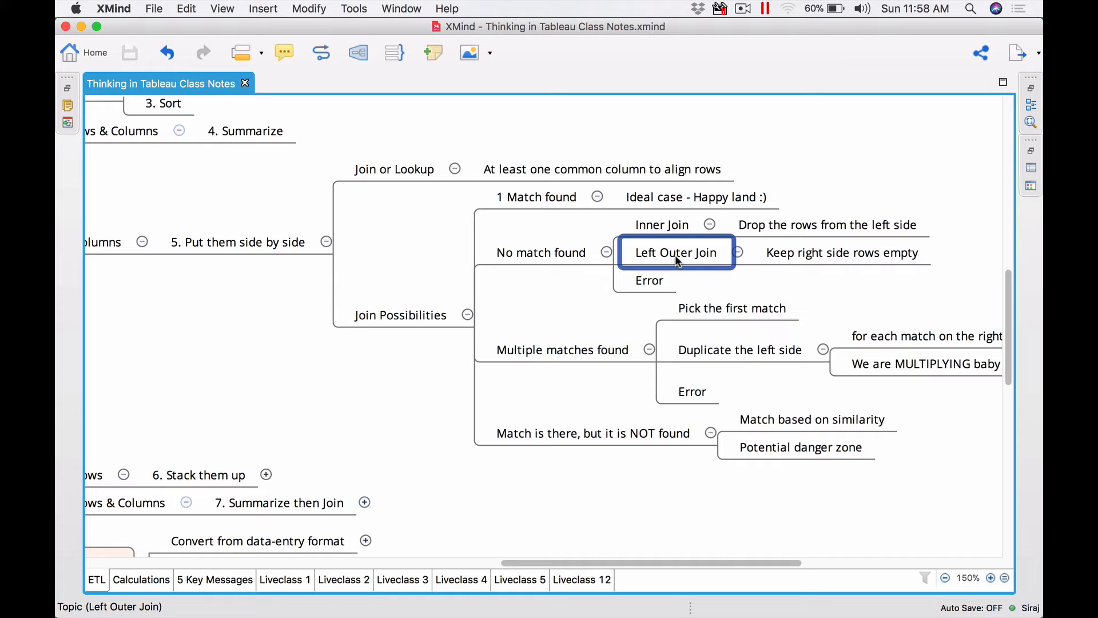
pyautogui.click(648, 289)
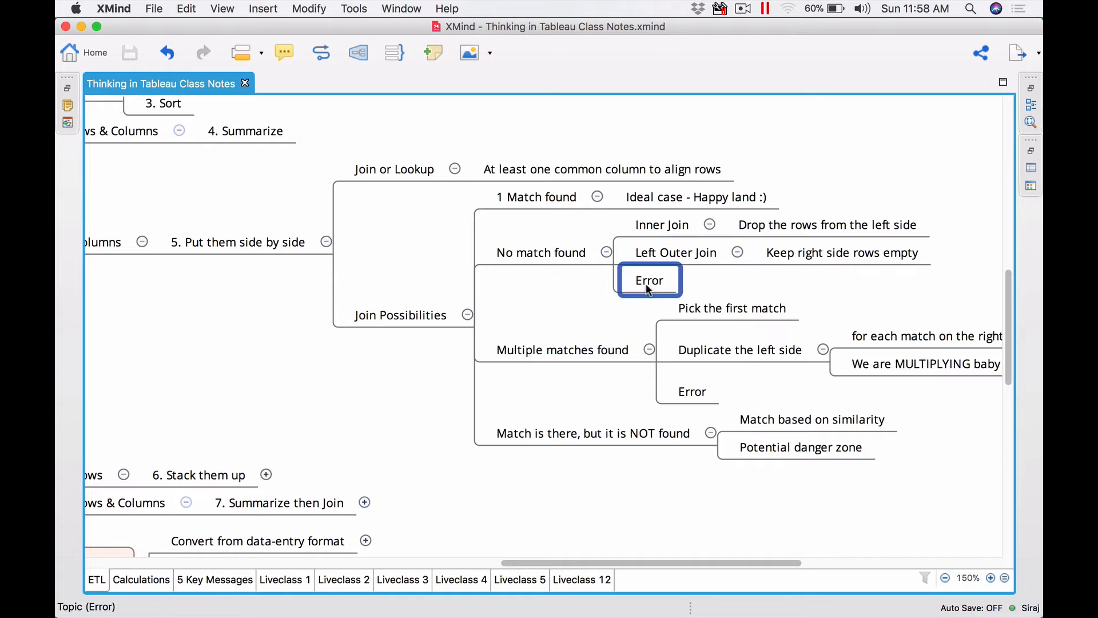
pyautogui.click(726, 290)
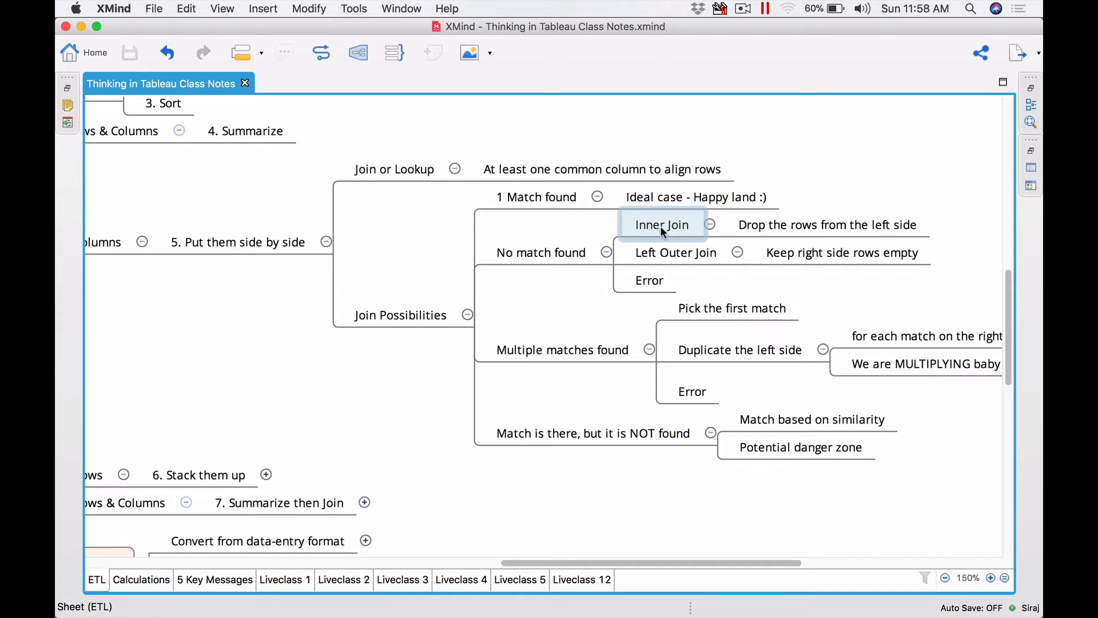
pyautogui.click(675, 252)
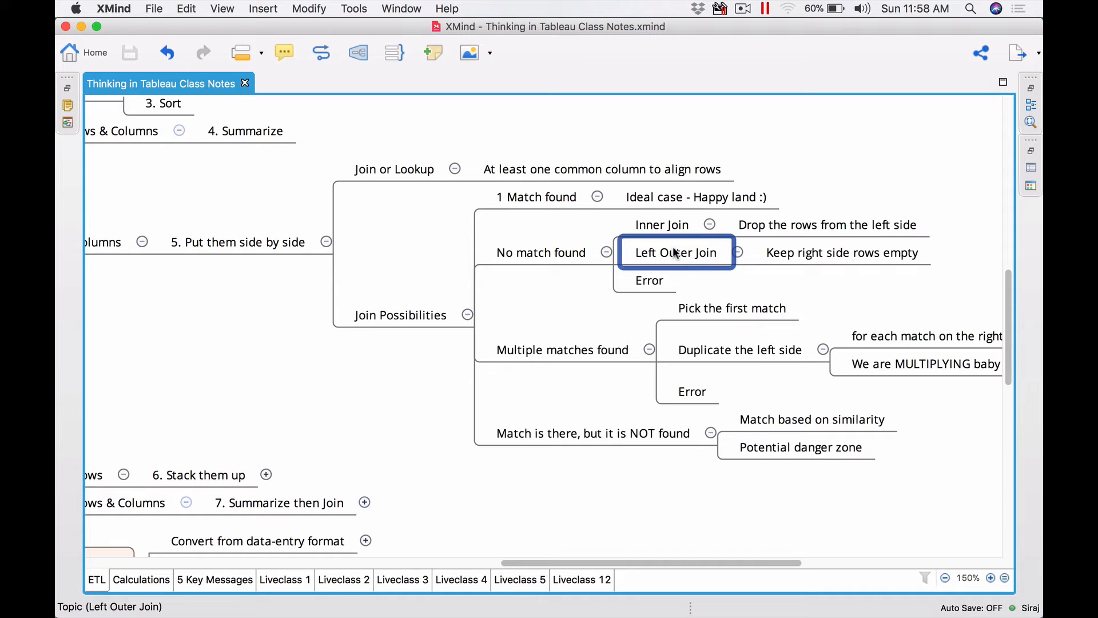
pyautogui.click(654, 273)
pyautogui.click(746, 282)
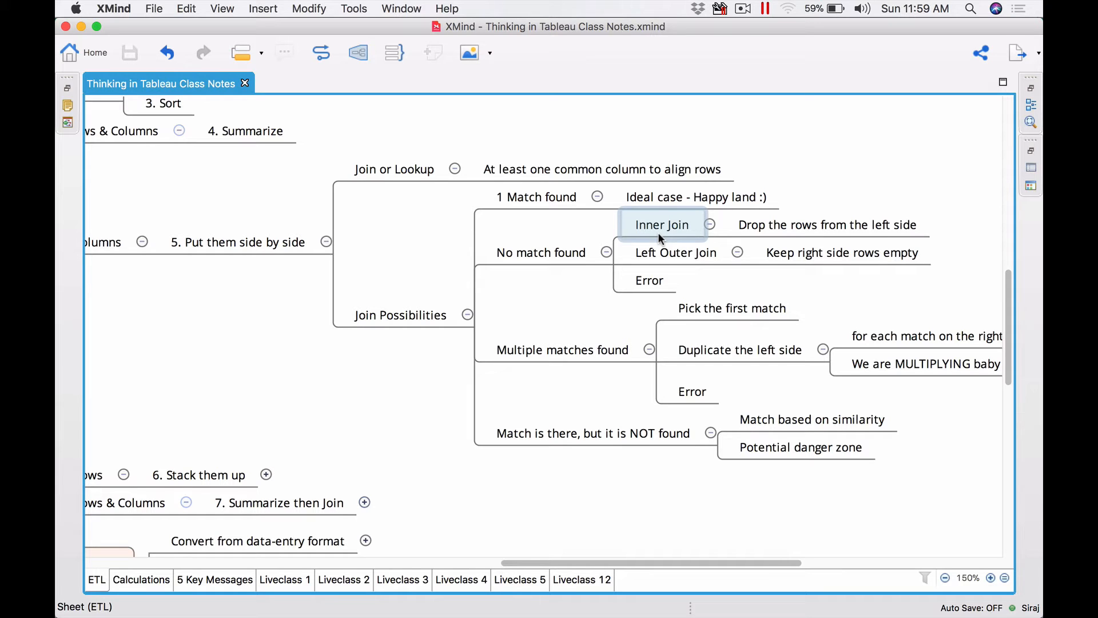
# - Review the Multiple matches found topic and its Pick the first match and Duplicate the left side branches
pyautogui.click(550, 336)
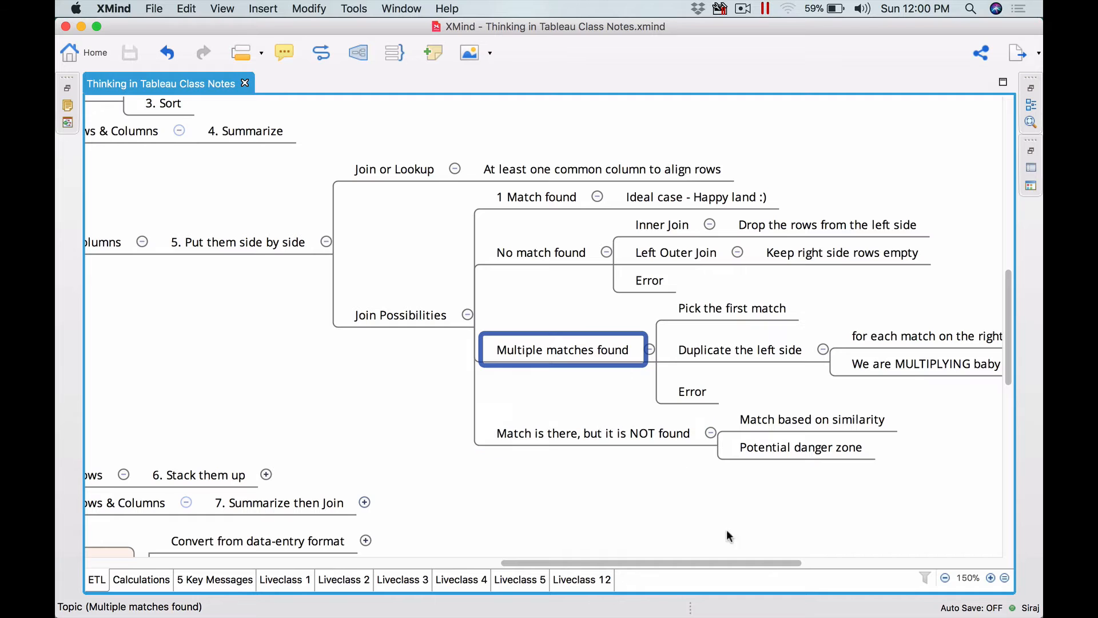
pyautogui.moveTo(763, 562); pyautogui.dragTo(802, 563)
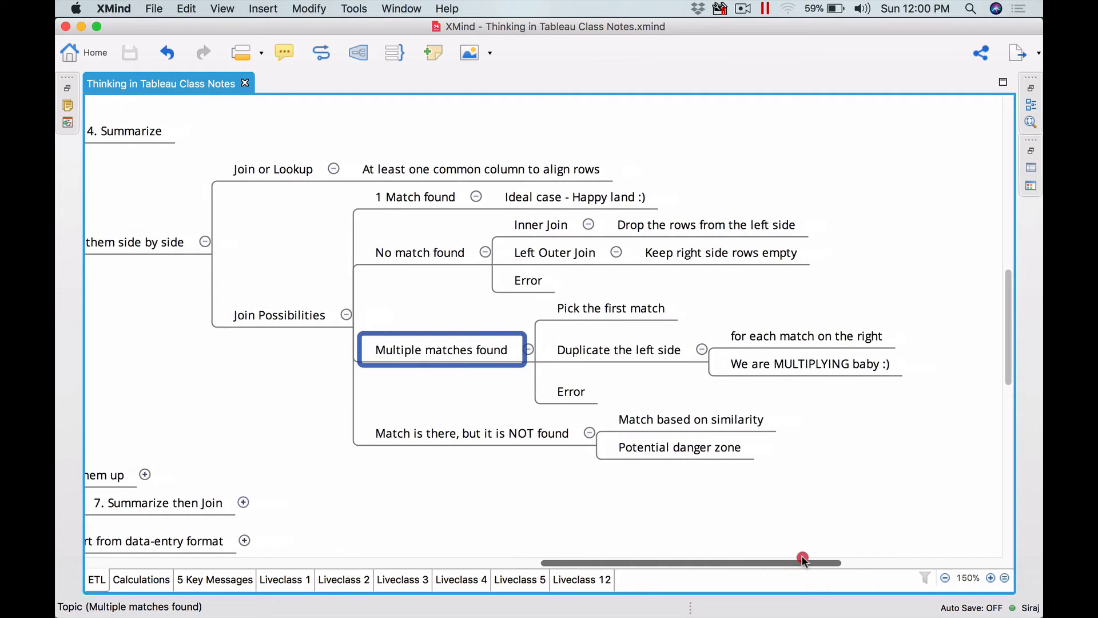
pyautogui.click(739, 286)
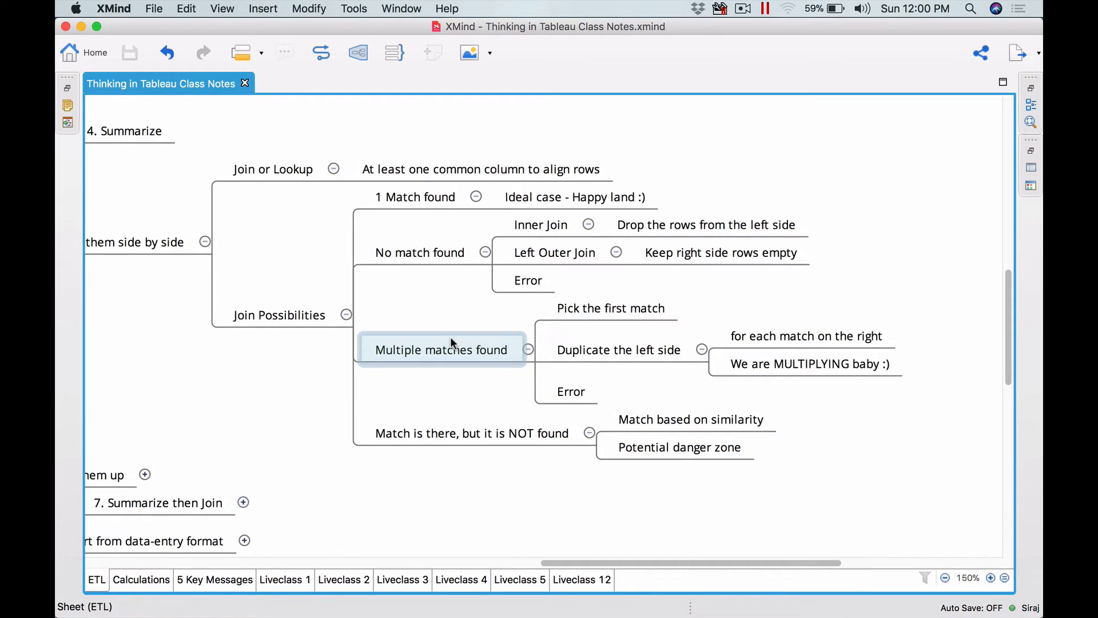
pyautogui.click(569, 308)
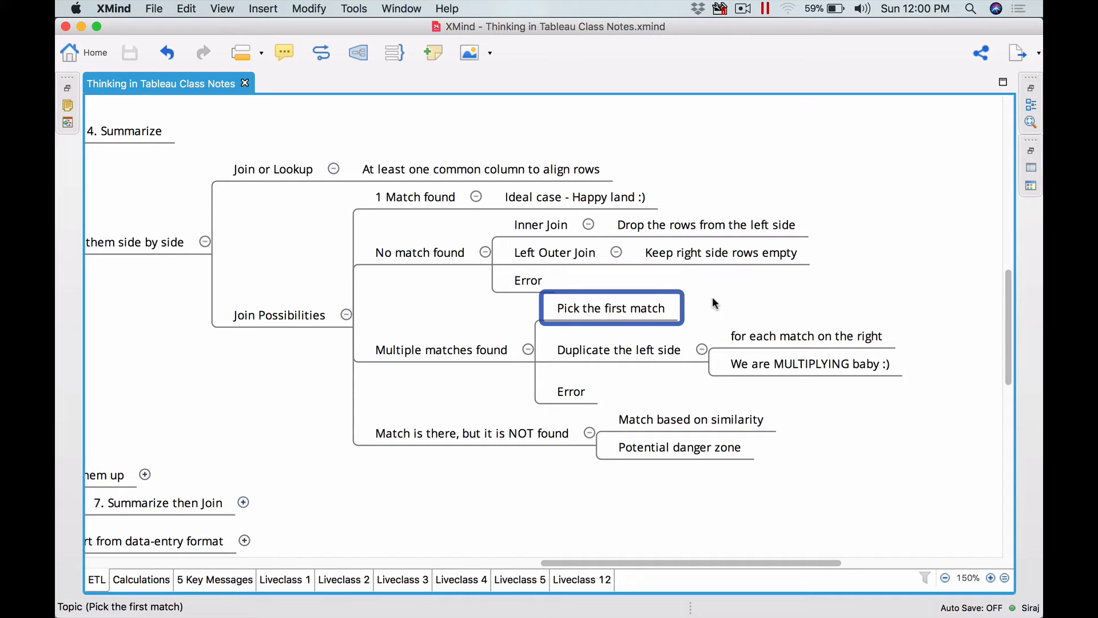
pyautogui.click(599, 351)
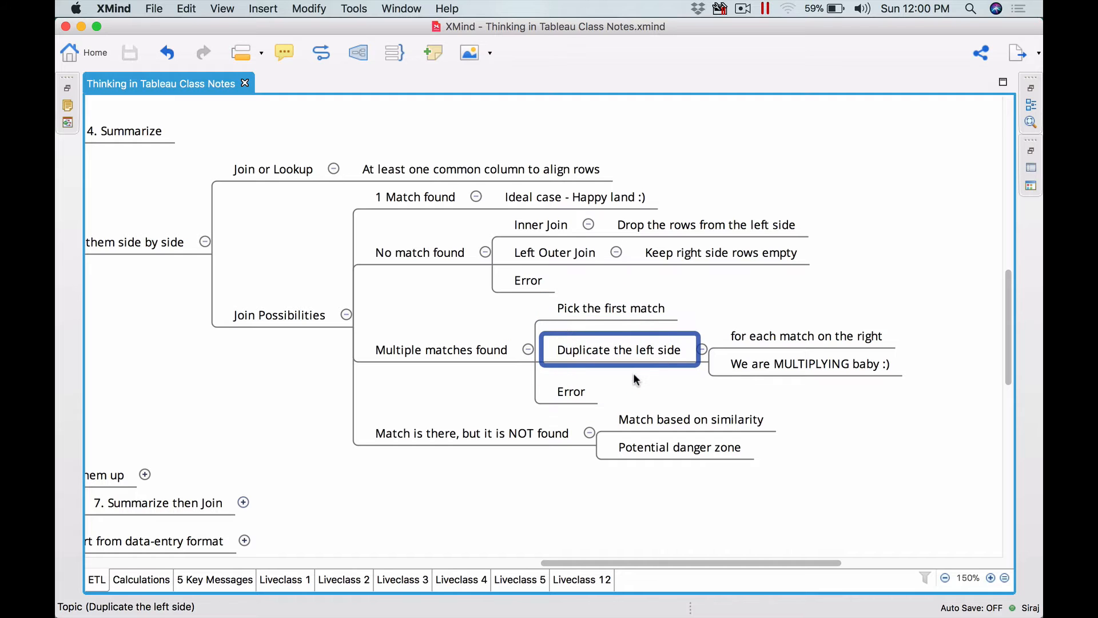
# - In the Department Master sheet, change the BIL department code in cell A3 to FIN
pyautogui.press('super+Tab')
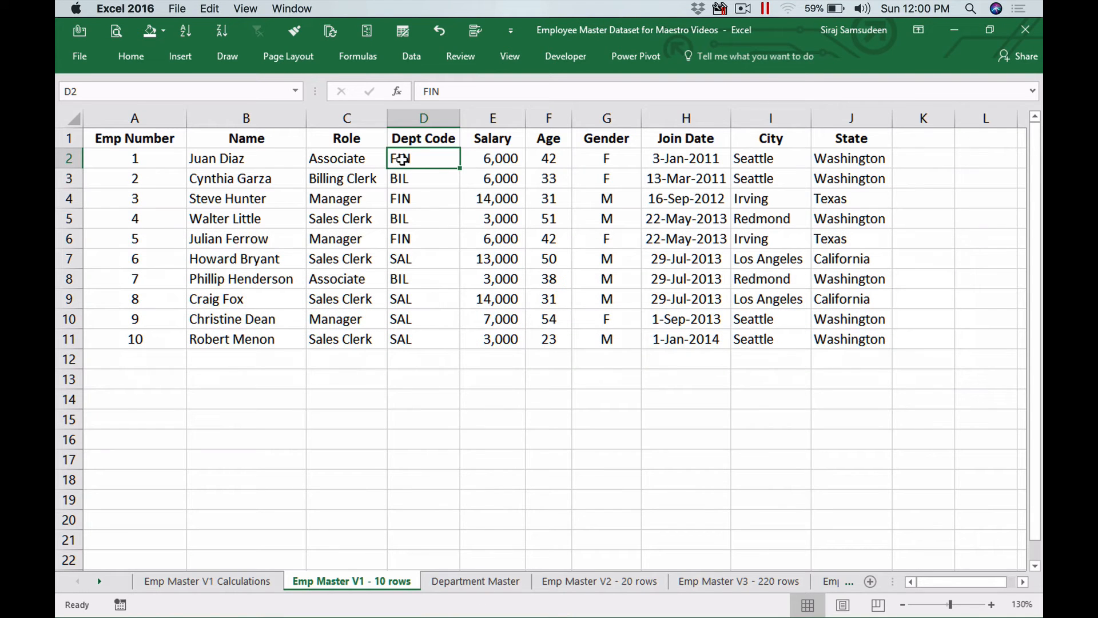
pyautogui.click(465, 582)
pyautogui.click(102, 162)
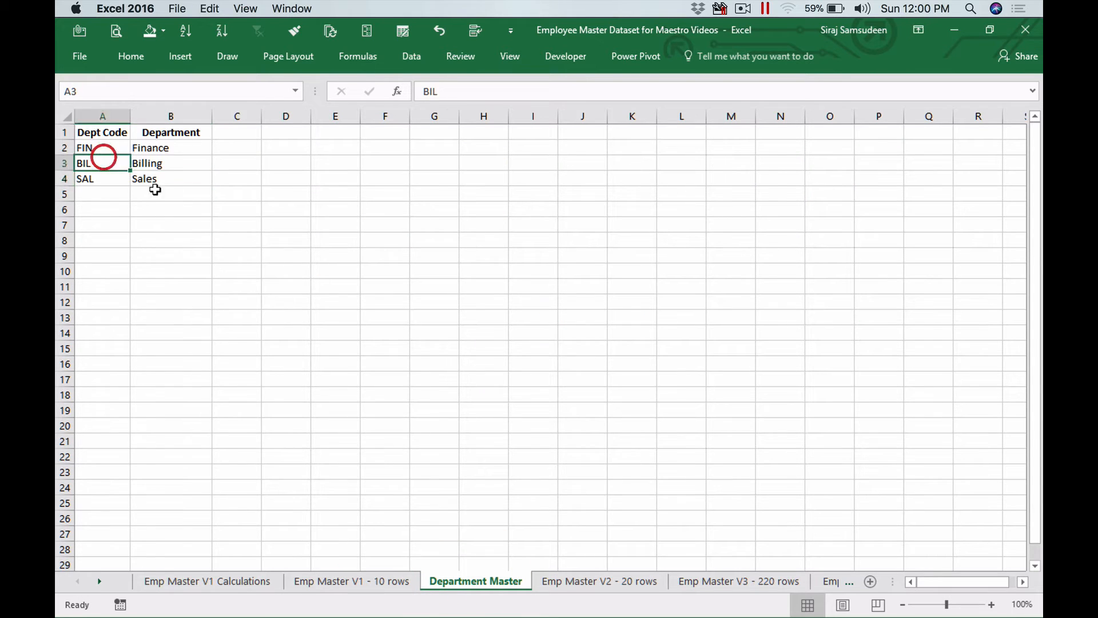
pyautogui.write('FIN')
pyautogui.press('Return')
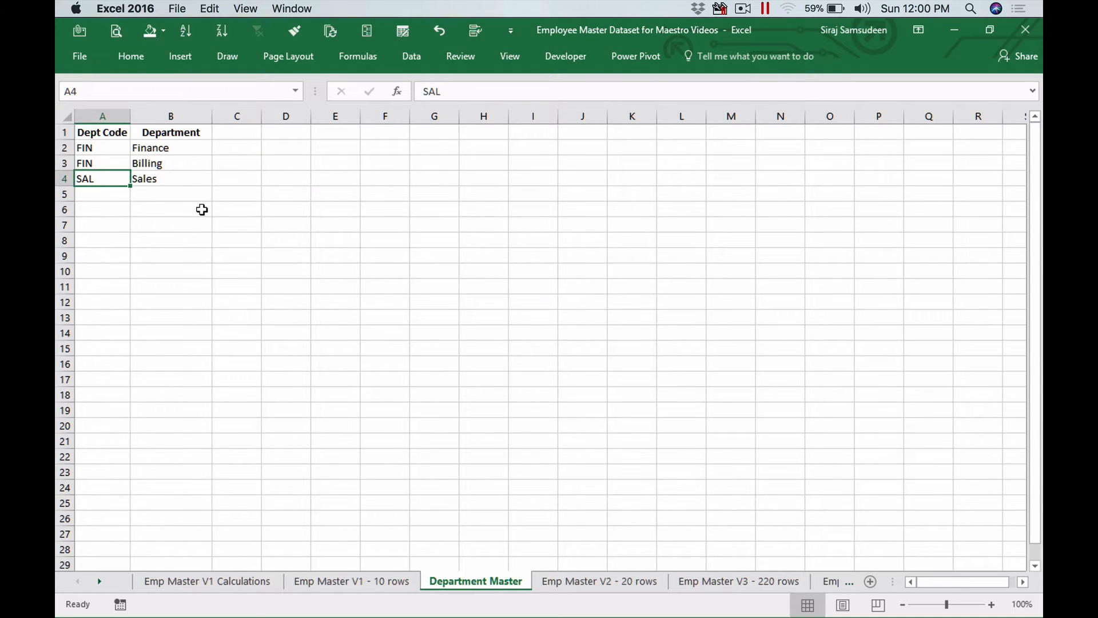
# - Select the Finance and Billing department cells and compare them with the employee sheet
pyautogui.moveTo(167, 148); pyautogui.dragTo(172, 163)
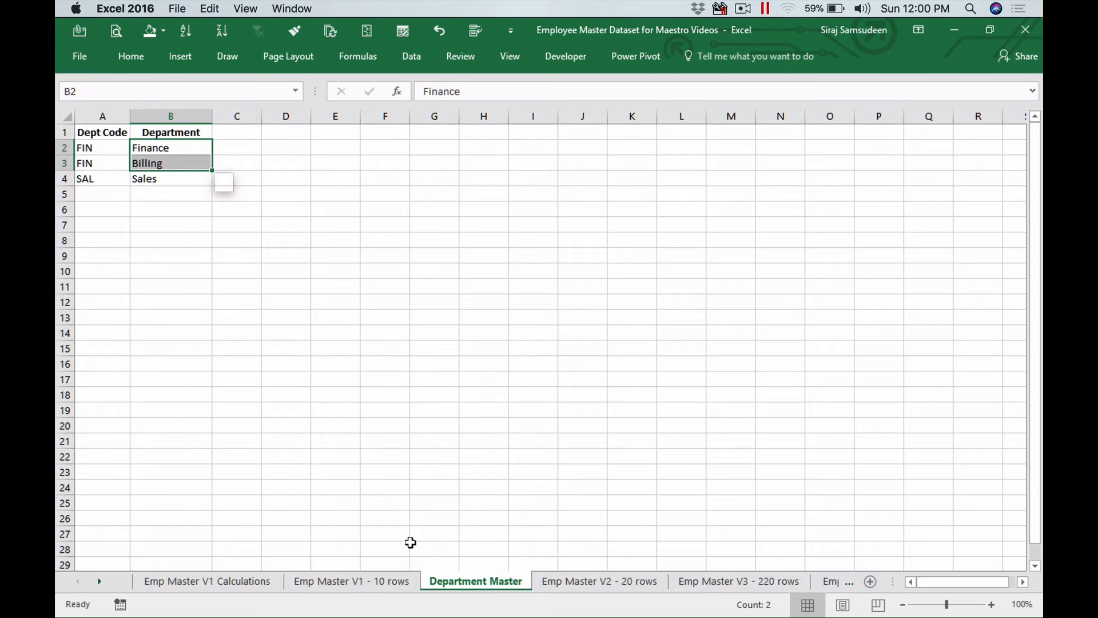
pyautogui.click(400, 581)
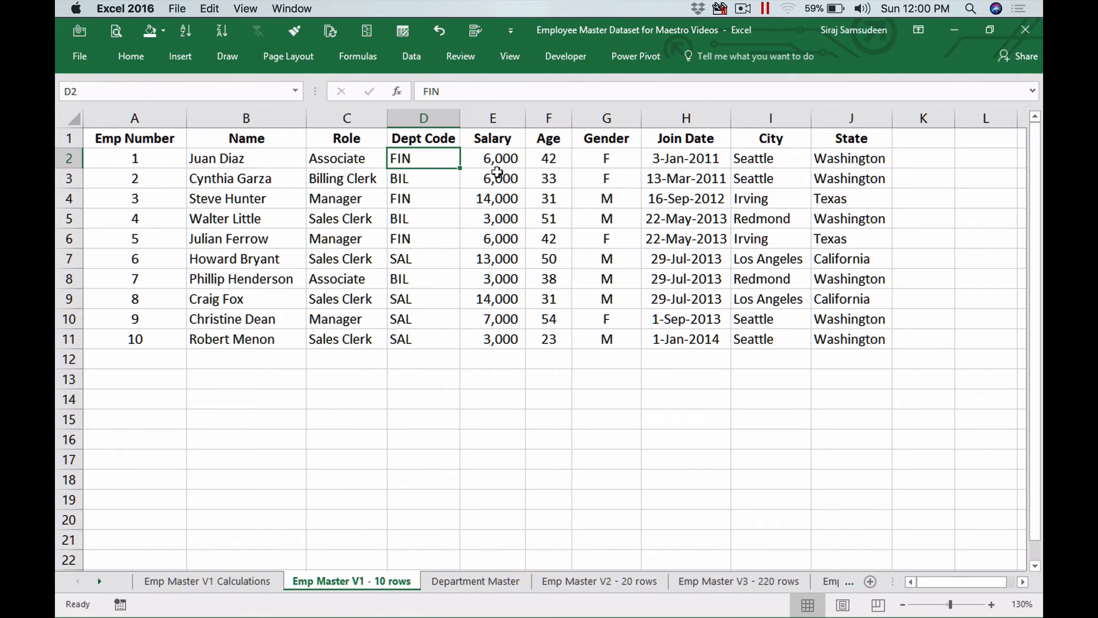
pyautogui.click(470, 581)
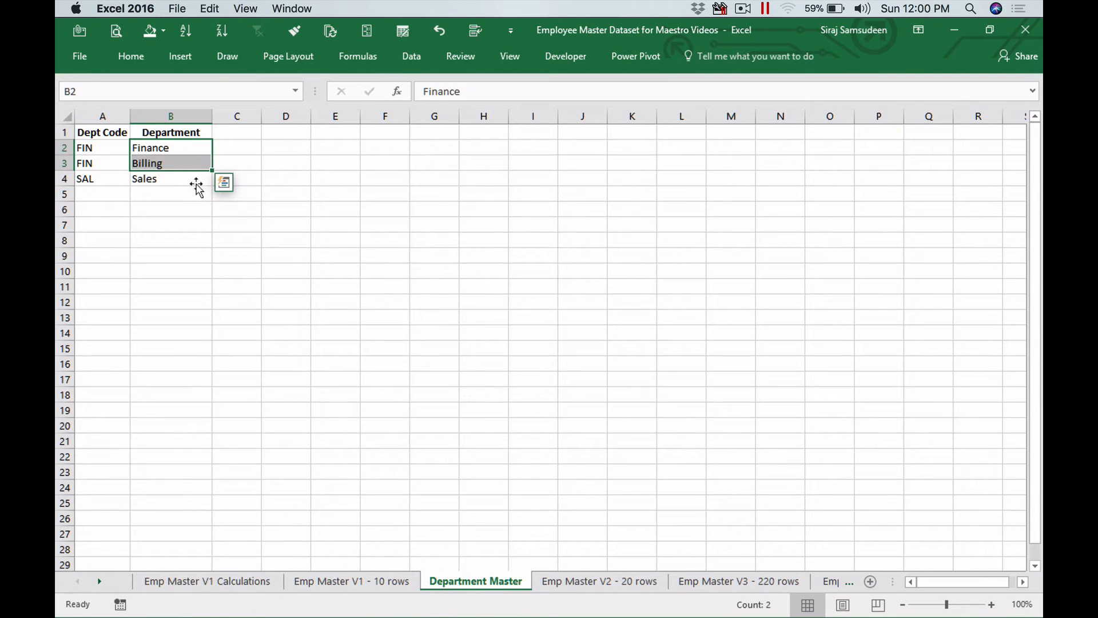
# - Switch between the employee sheet and the Department Master sheet to compare the department codes
pyautogui.click(357, 581)
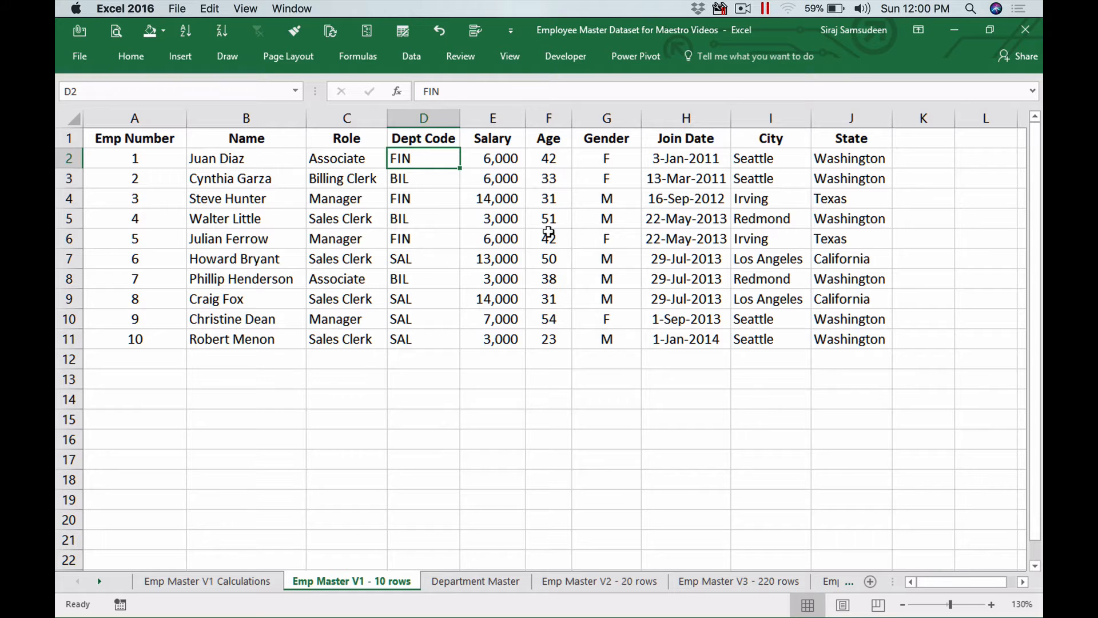
pyautogui.click(234, 200)
pyautogui.click(238, 160)
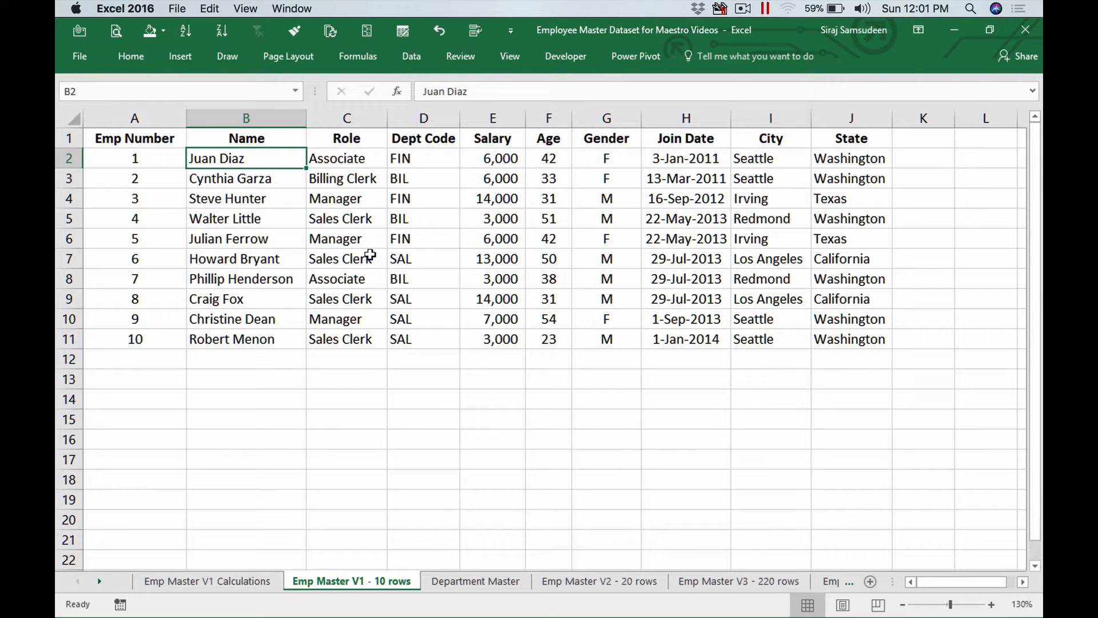
pyautogui.click(450, 585)
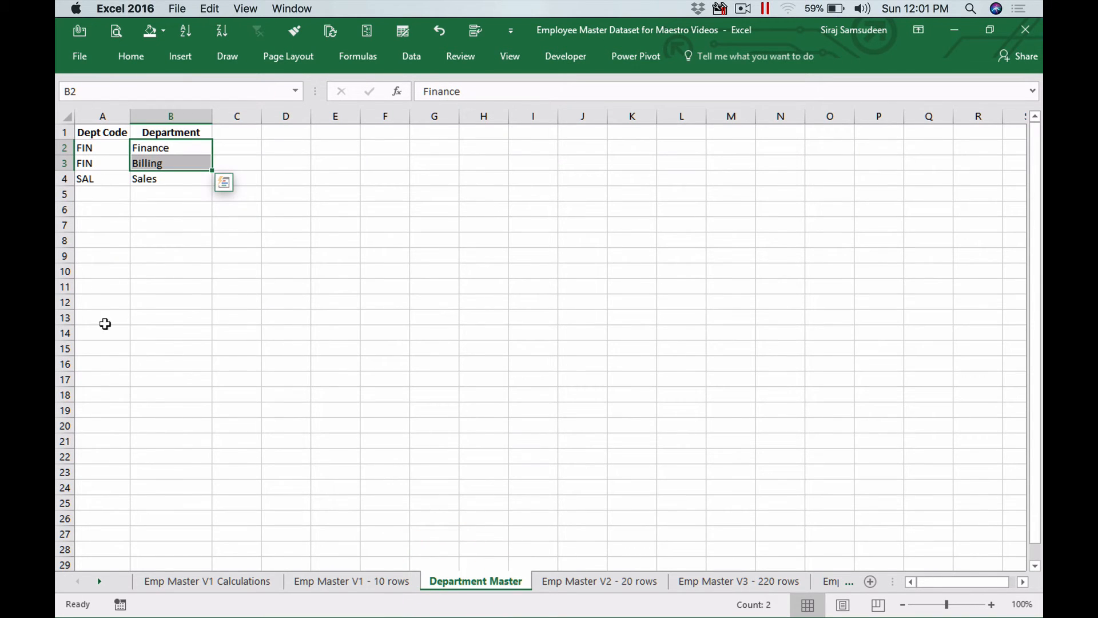
pyautogui.click(365, 580)
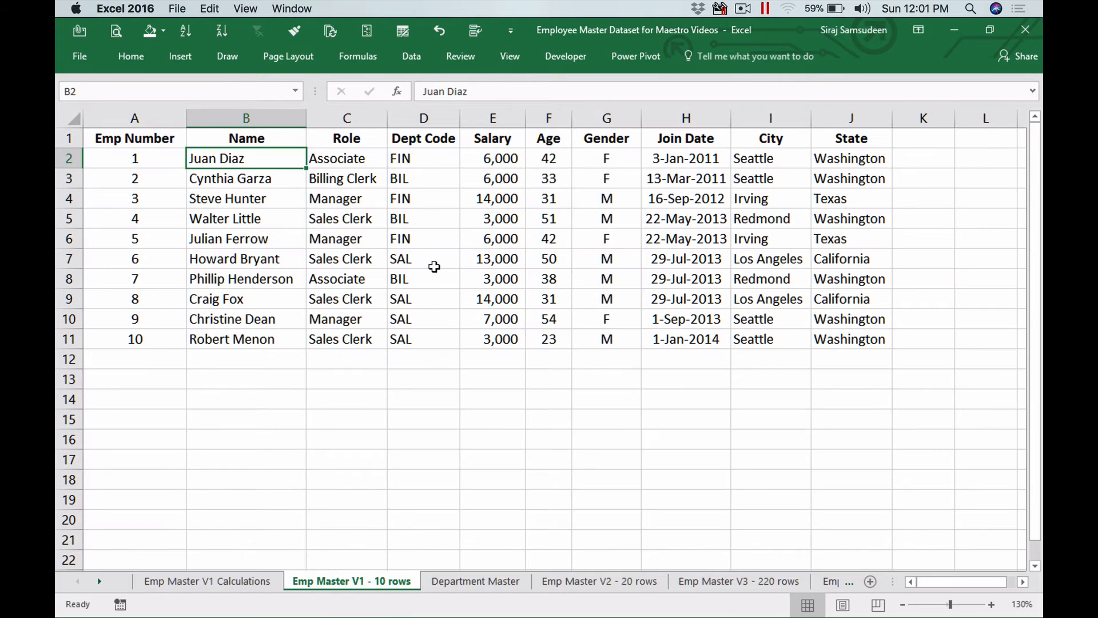
# - Return to the mind map and review the Error topic under Multiple matches found
pyautogui.press('super+Tab')
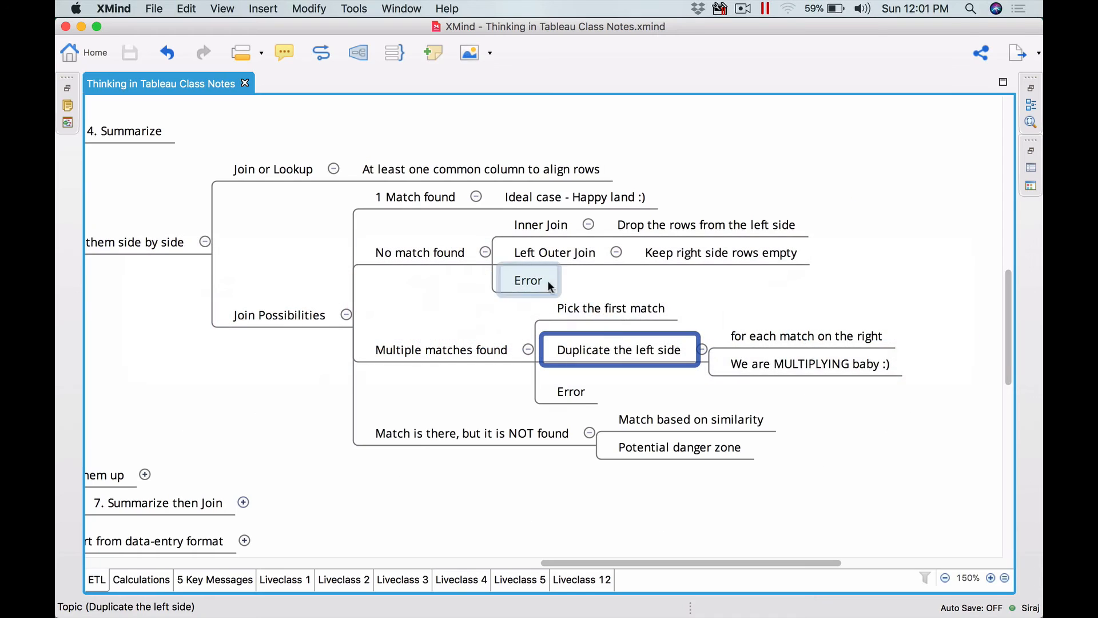
pyautogui.click(777, 369)
pyautogui.click(850, 426)
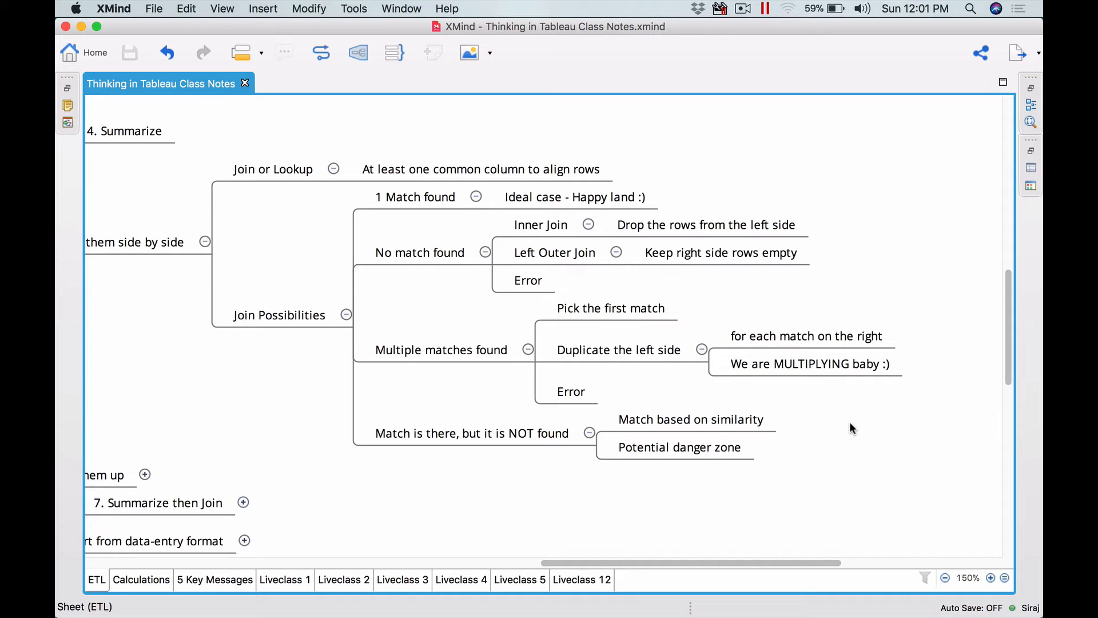
pyautogui.click(566, 401)
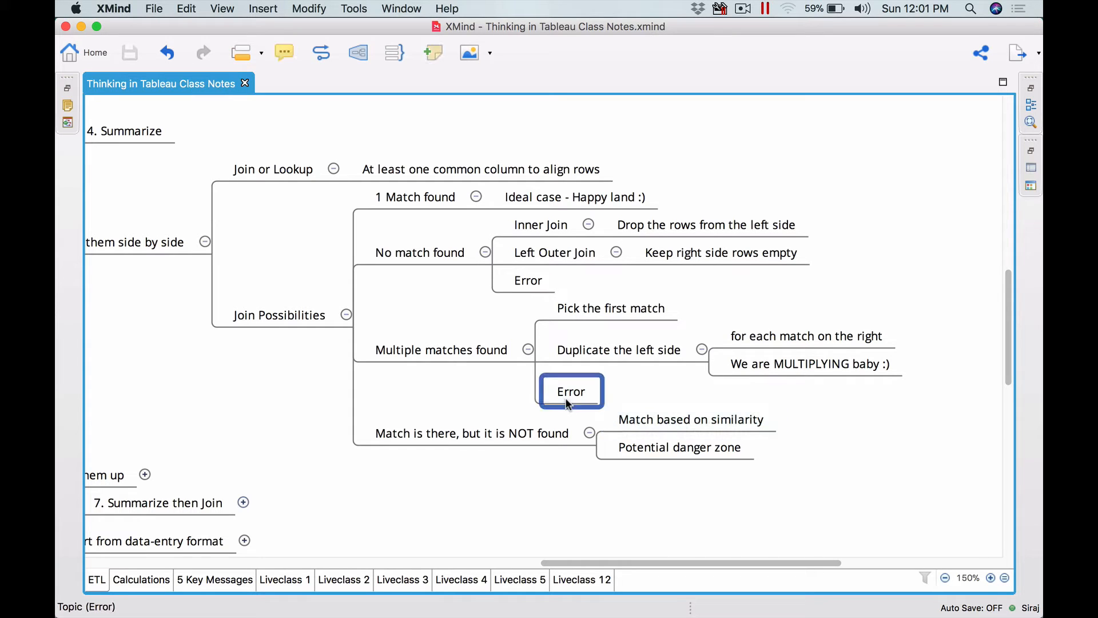
pyautogui.click(655, 399)
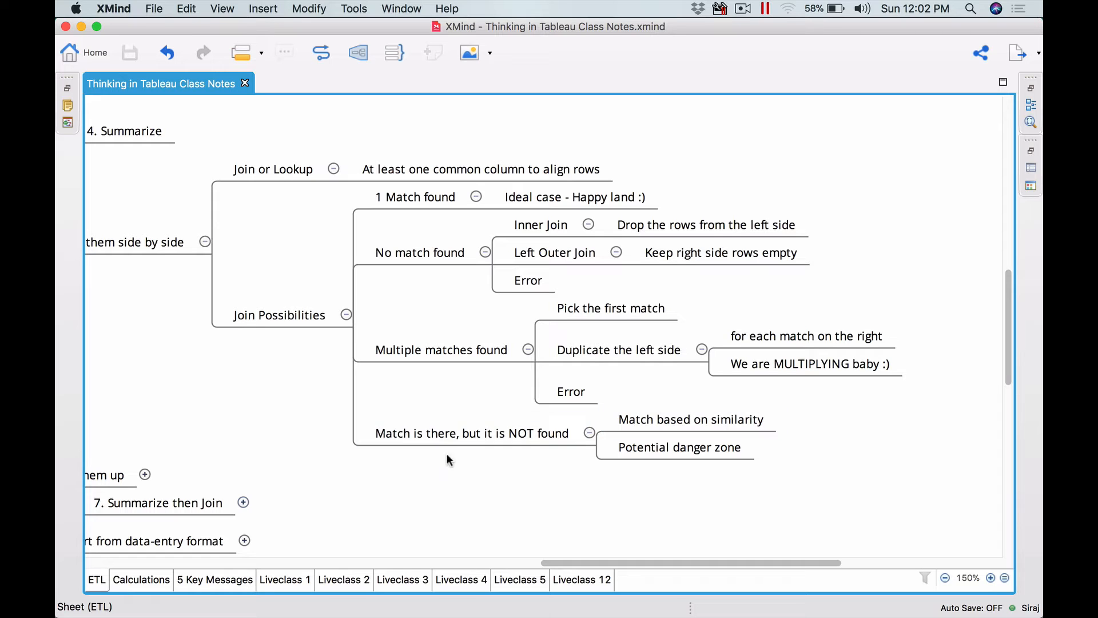
# - Review the 'Match is there, but it is NOT found' topic with its similarity and danger zone branches, revisiting earlier join topics
pyautogui.click(466, 435)
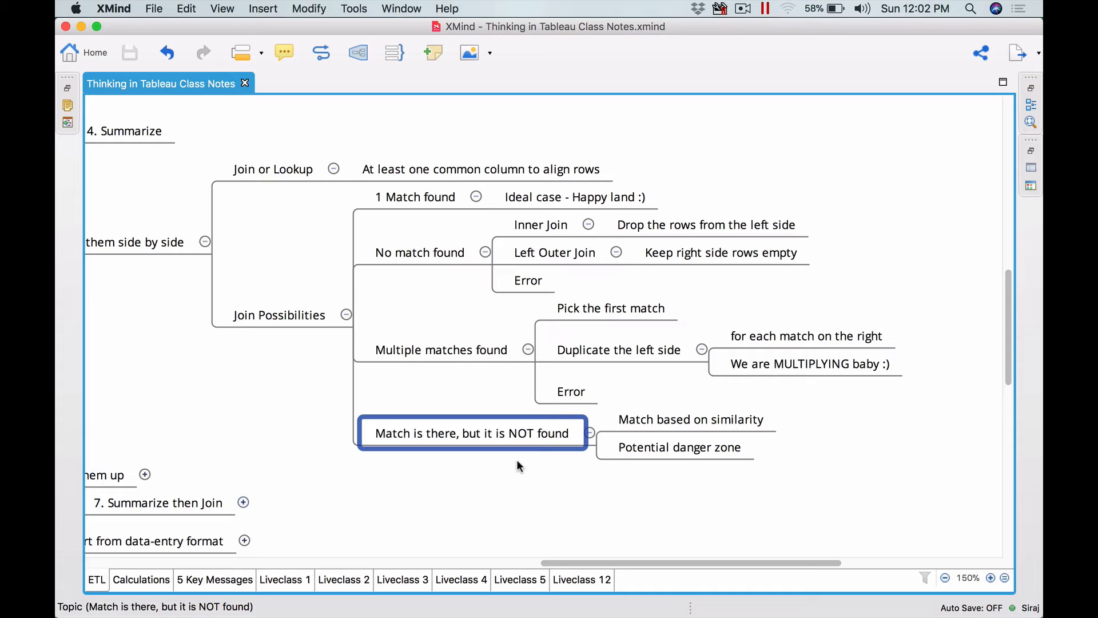
pyautogui.click(742, 419)
pyautogui.click(876, 434)
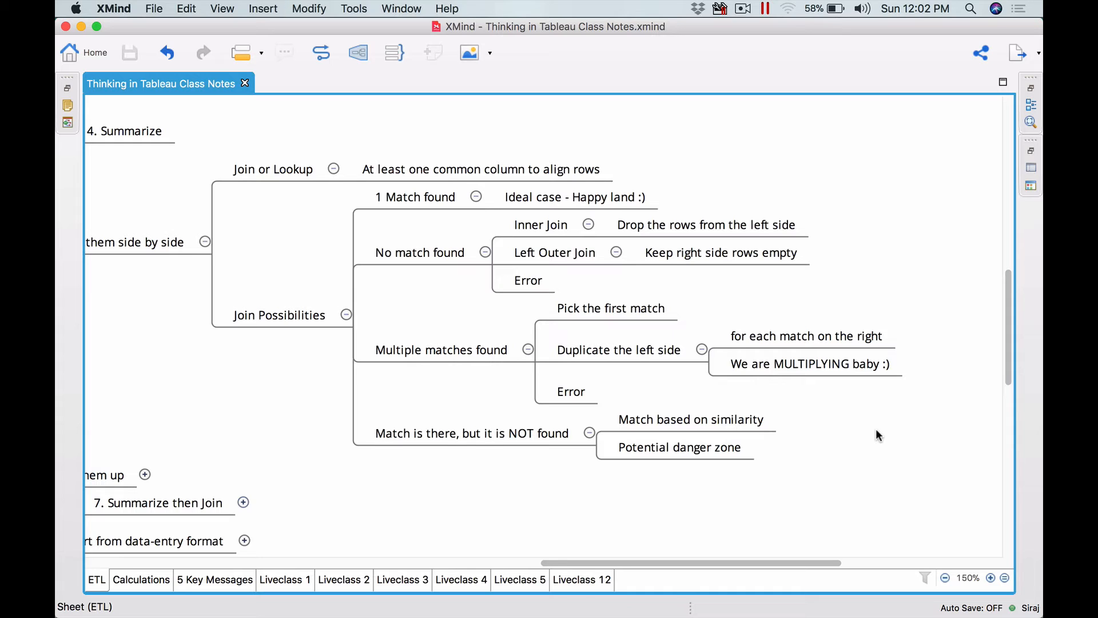
pyautogui.click(721, 447)
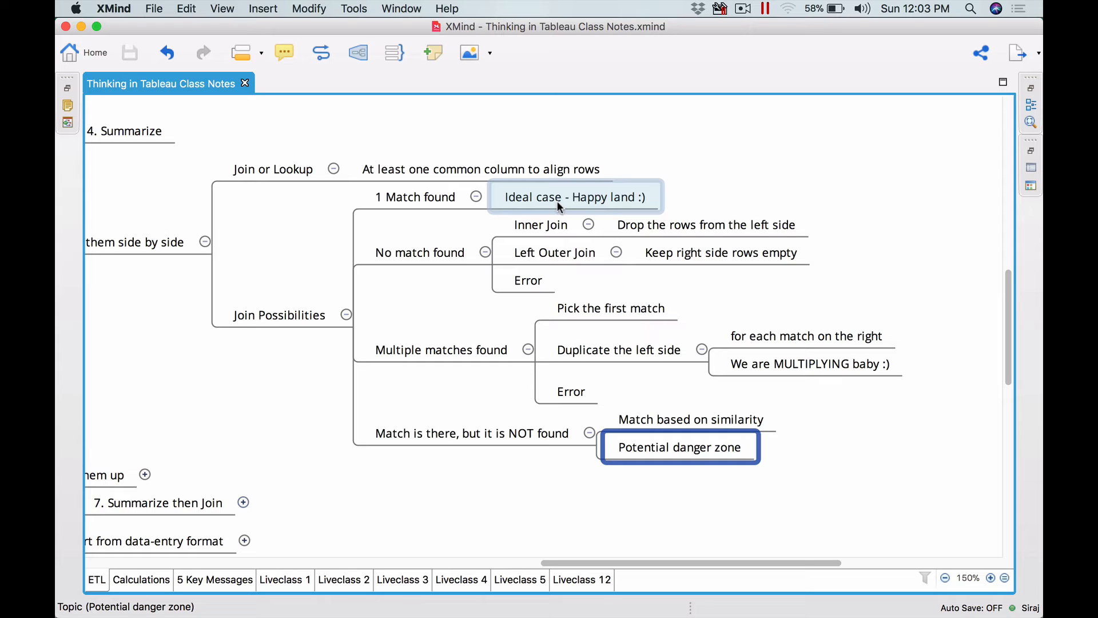
pyautogui.click(447, 252)
pyautogui.click(547, 255)
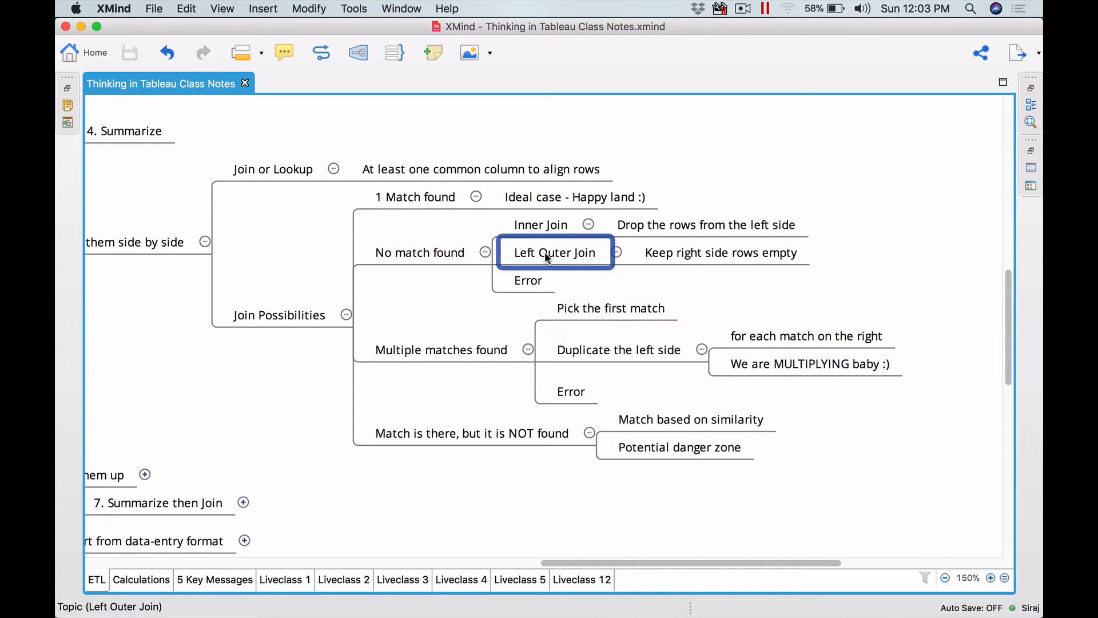
pyautogui.click(446, 350)
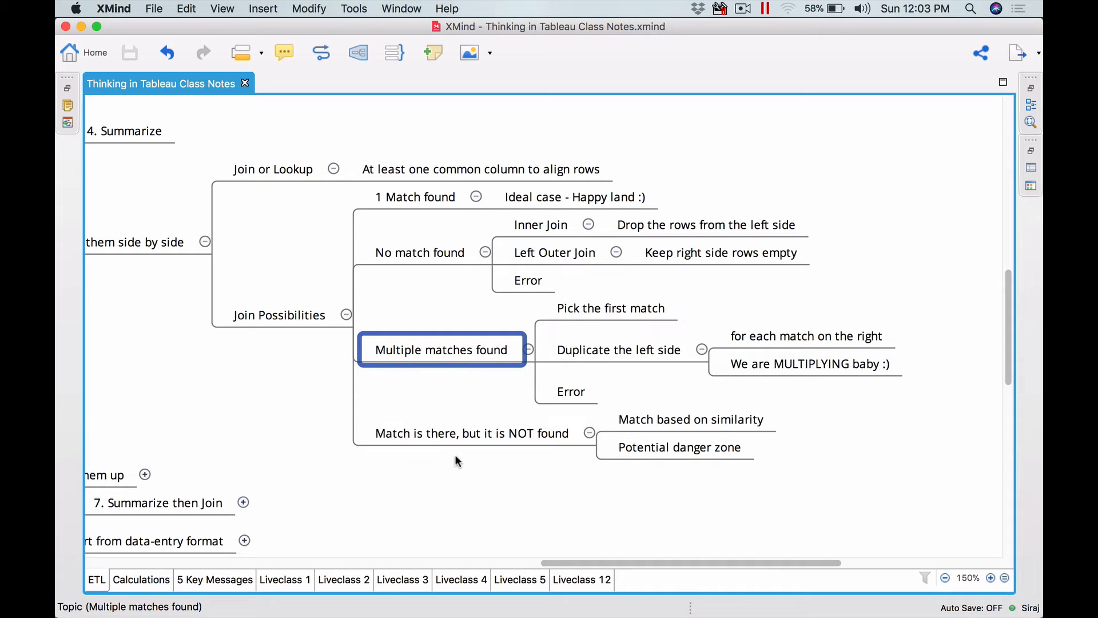
pyautogui.click(479, 439)
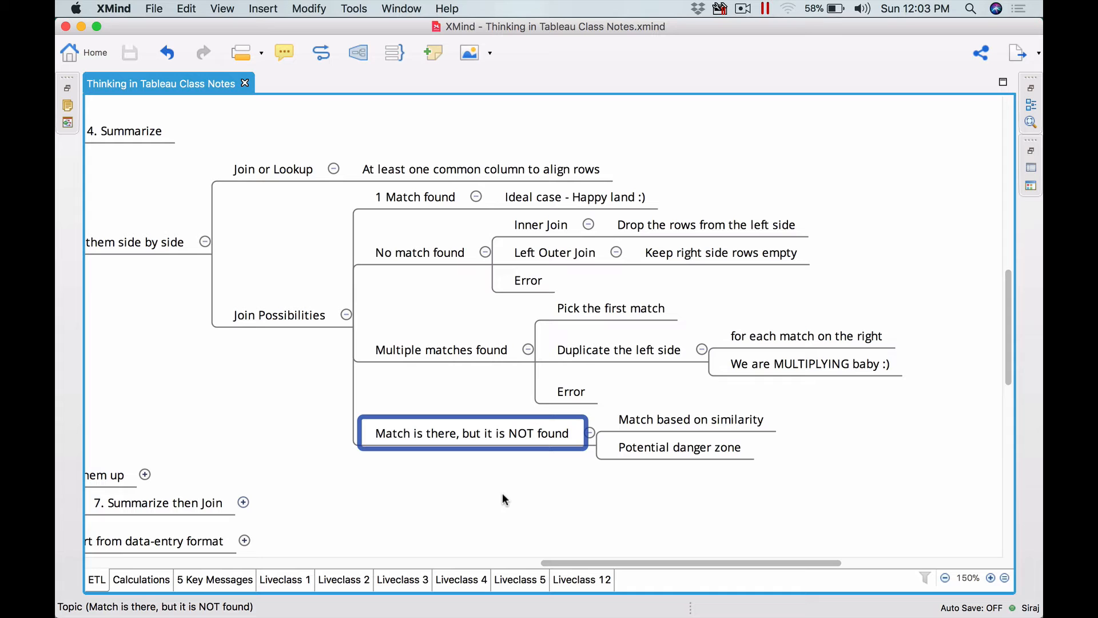
# - Switch through the open applications to the Joins Dataset workbook in Excel
pyautogui.press('super+Tab')
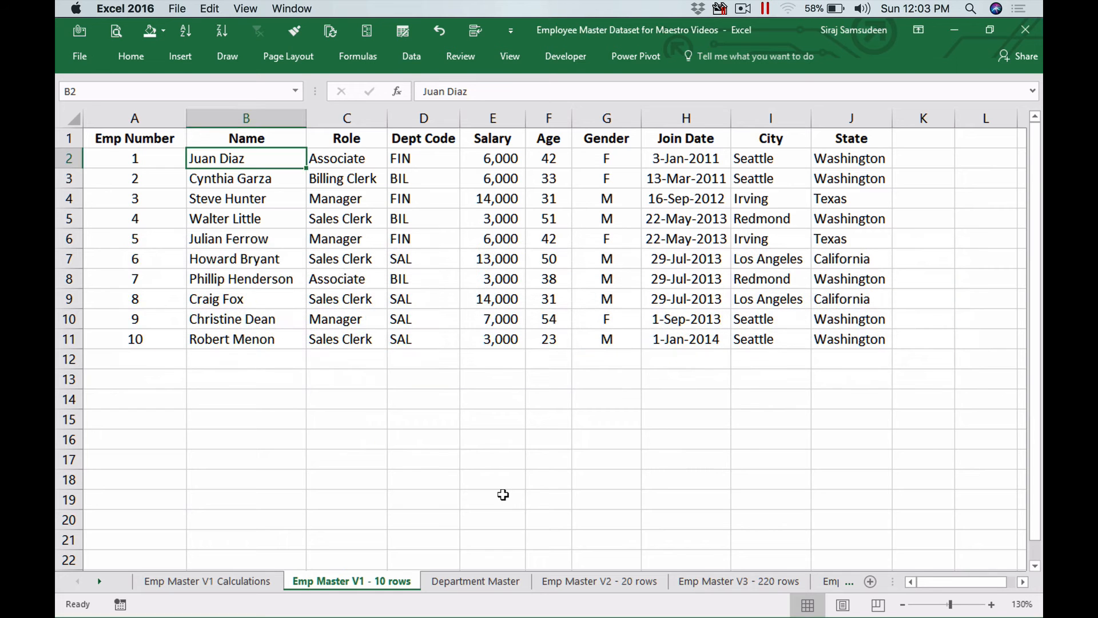
pyautogui.press('super+Tab')
pyautogui.press('super+Tab')
pyautogui.press('super+Tab')
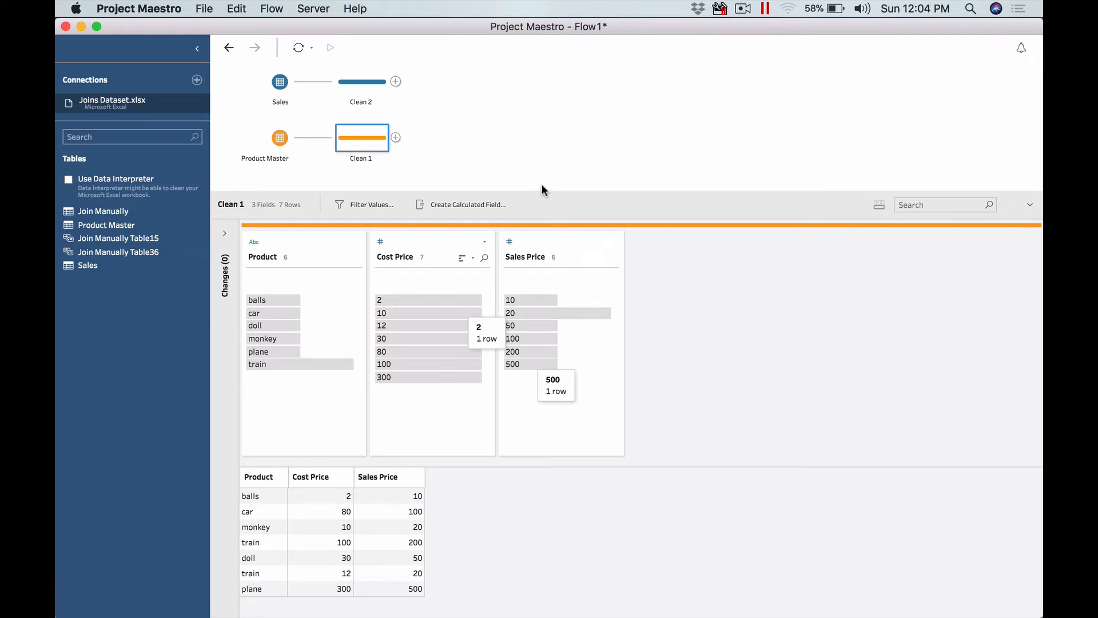
pyautogui.press('super+Tab')
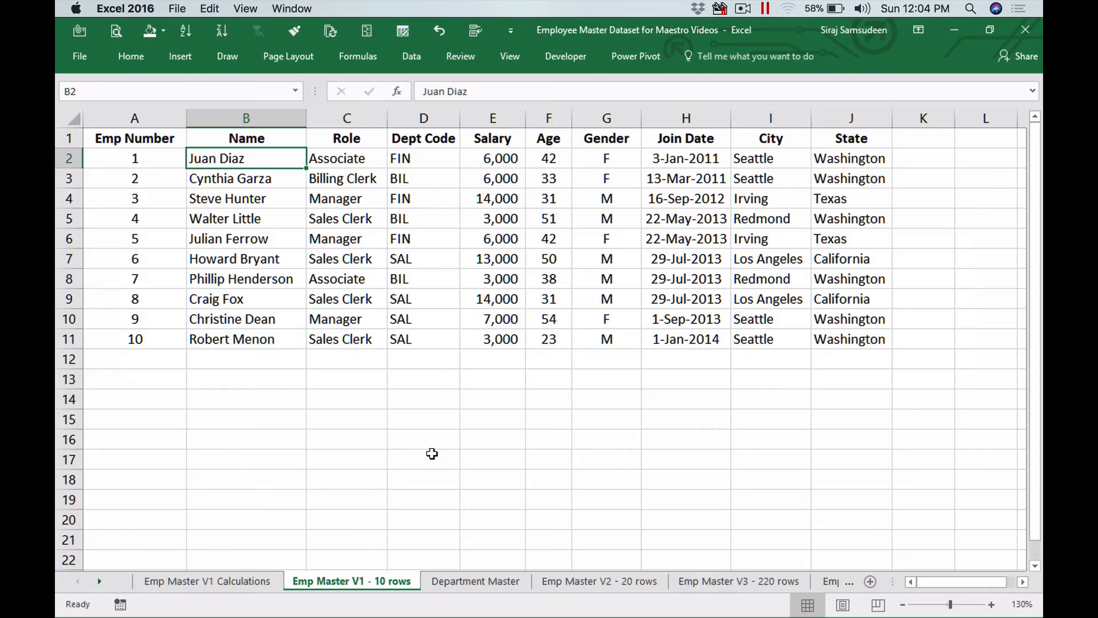
pyautogui.hotkey('ctrl', 'Up')
pyautogui.click(581, 297)
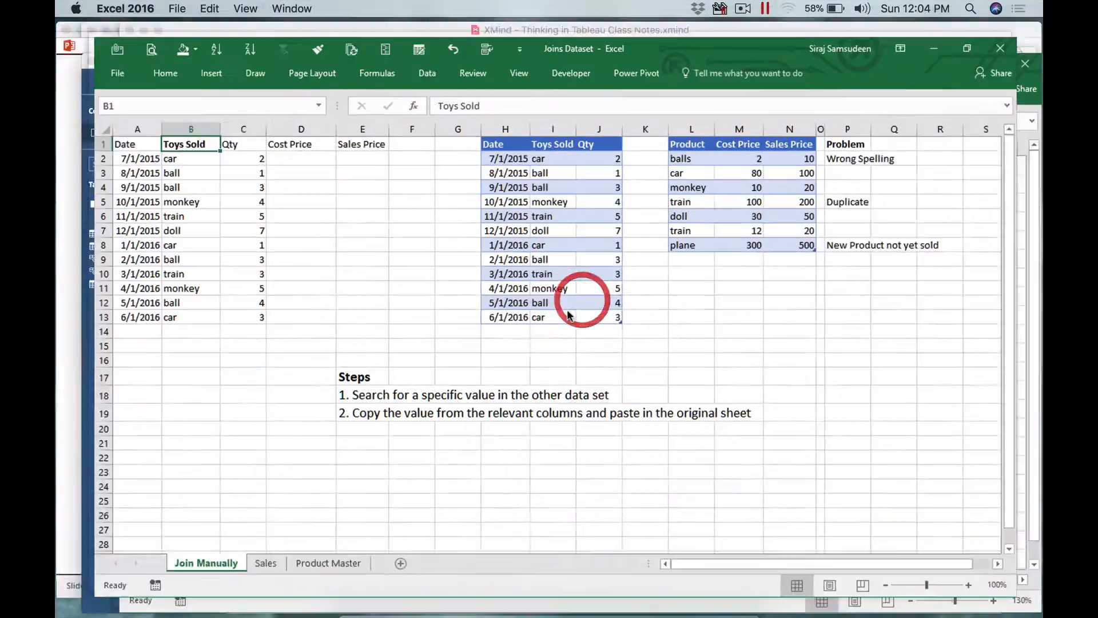
# - Examine the Sales and Product Master sheets, including the product list rows, then return to the Join Manually sheet
pyautogui.click(250, 581)
pyautogui.click(165, 178)
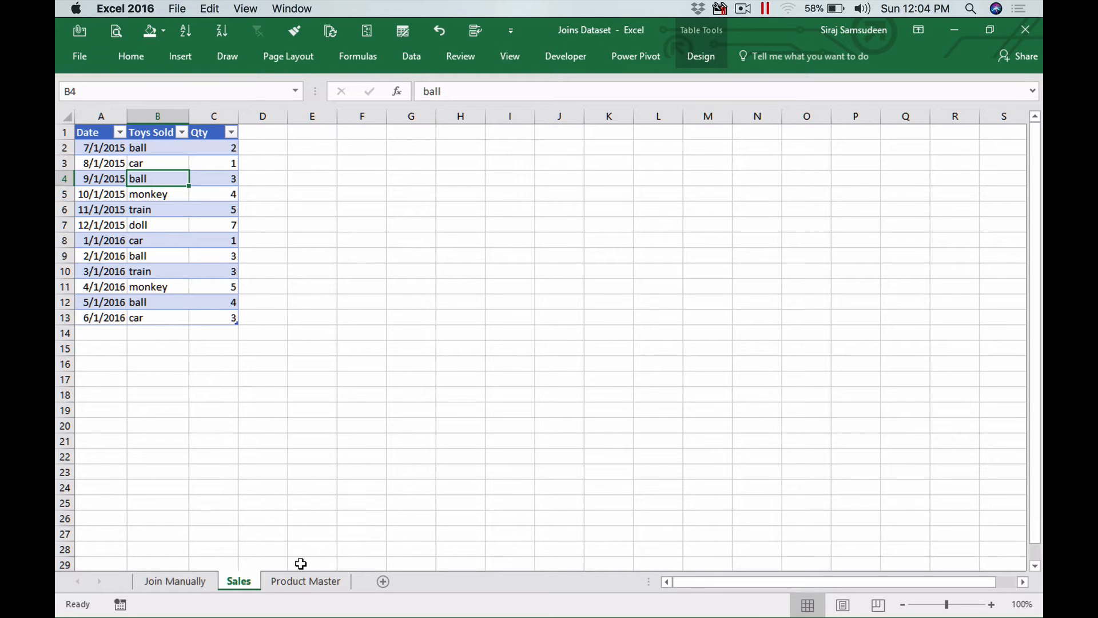
pyautogui.click(299, 582)
pyautogui.click(153, 193)
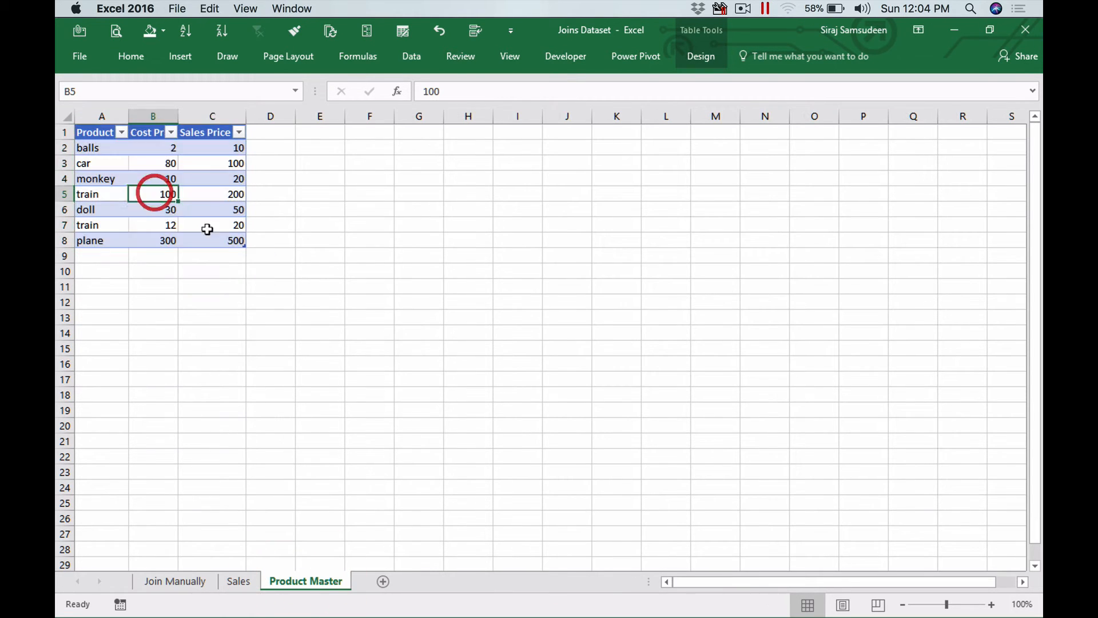
pyautogui.click(98, 148)
pyautogui.moveTo(100, 184); pyautogui.dragTo(101, 240)
pyautogui.click(309, 204)
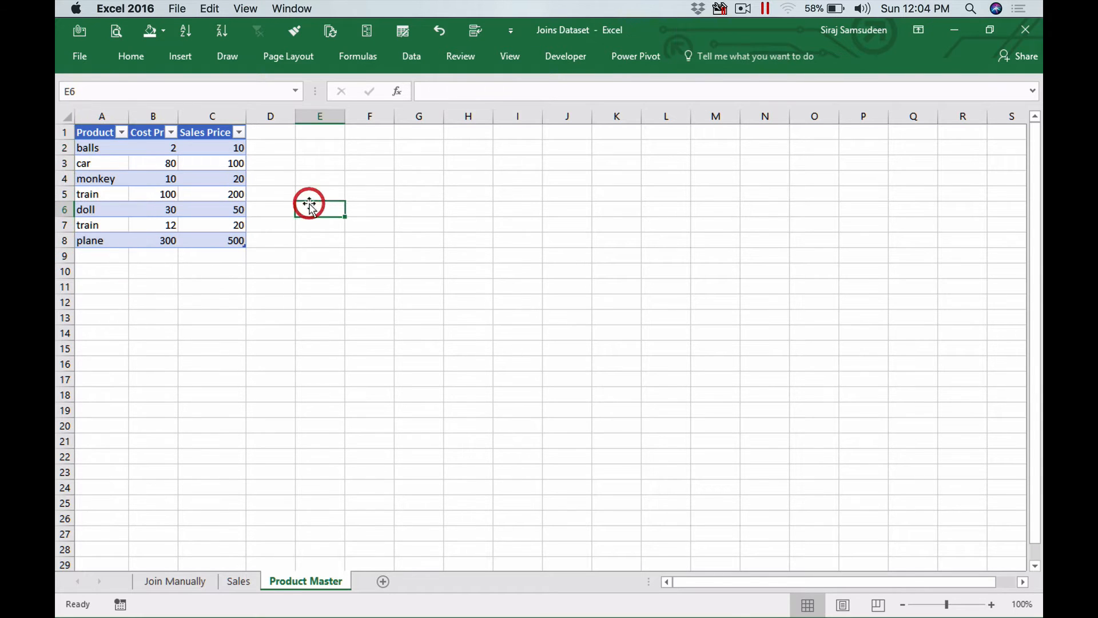
pyautogui.click(239, 581)
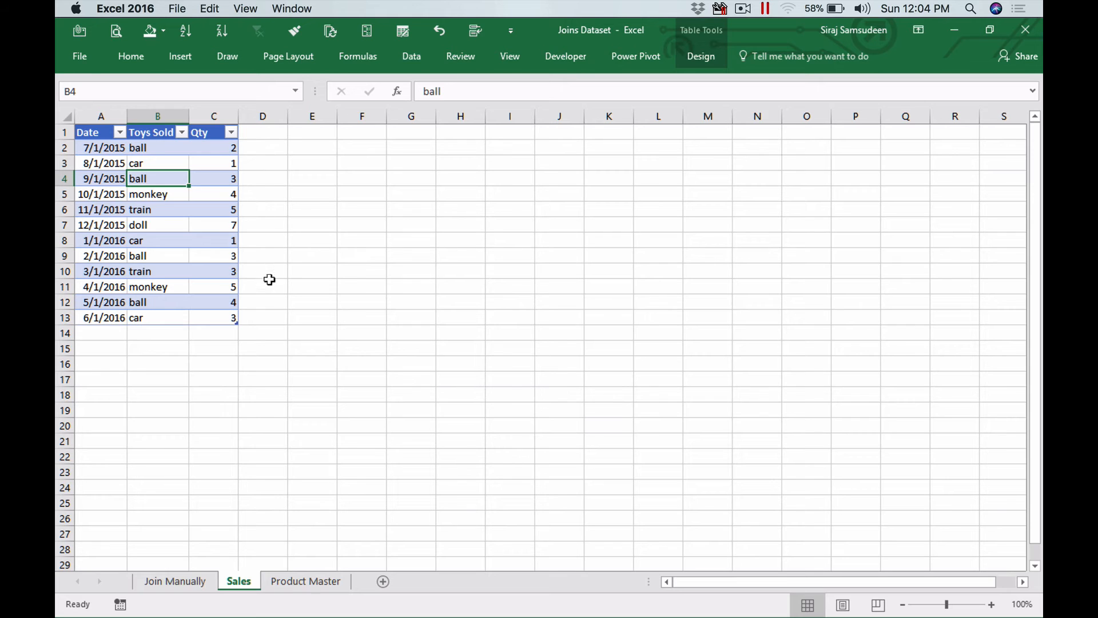
pyautogui.click(291, 582)
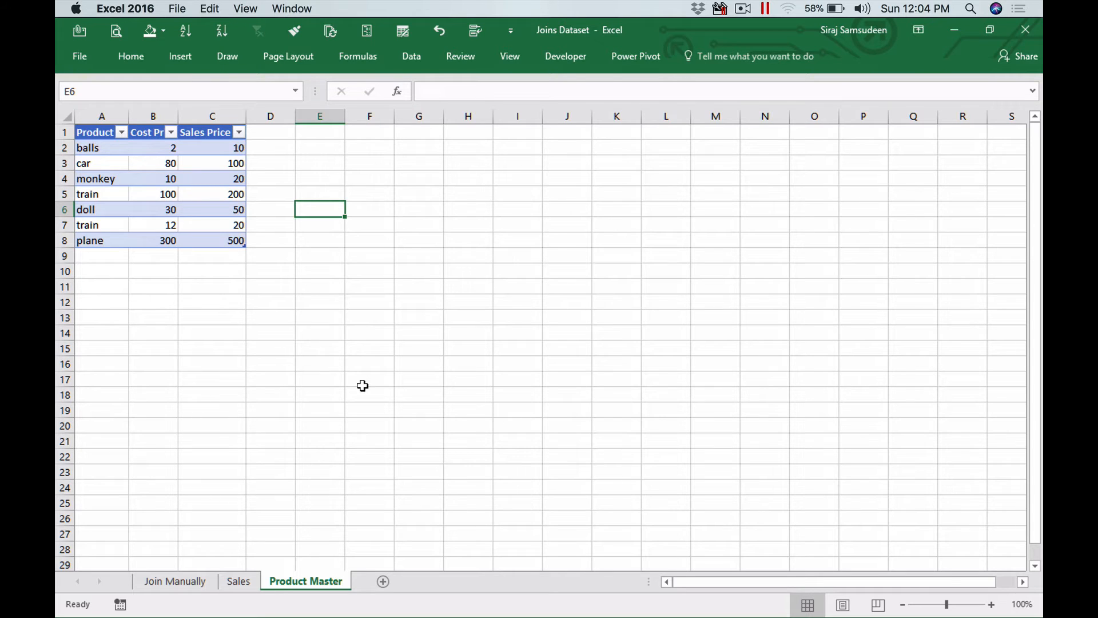
pyautogui.click(175, 581)
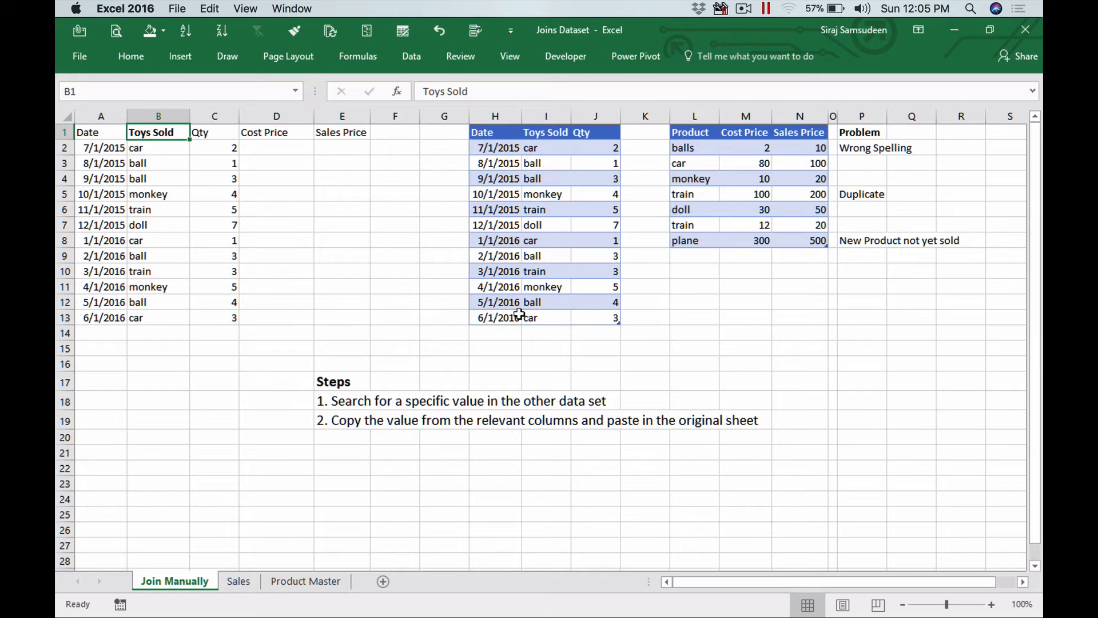
# - Copy the car's Cost Price and Sales Price from the product table into the first sales row's Cost Price and Sales Price cells
pyautogui.click(167, 150)
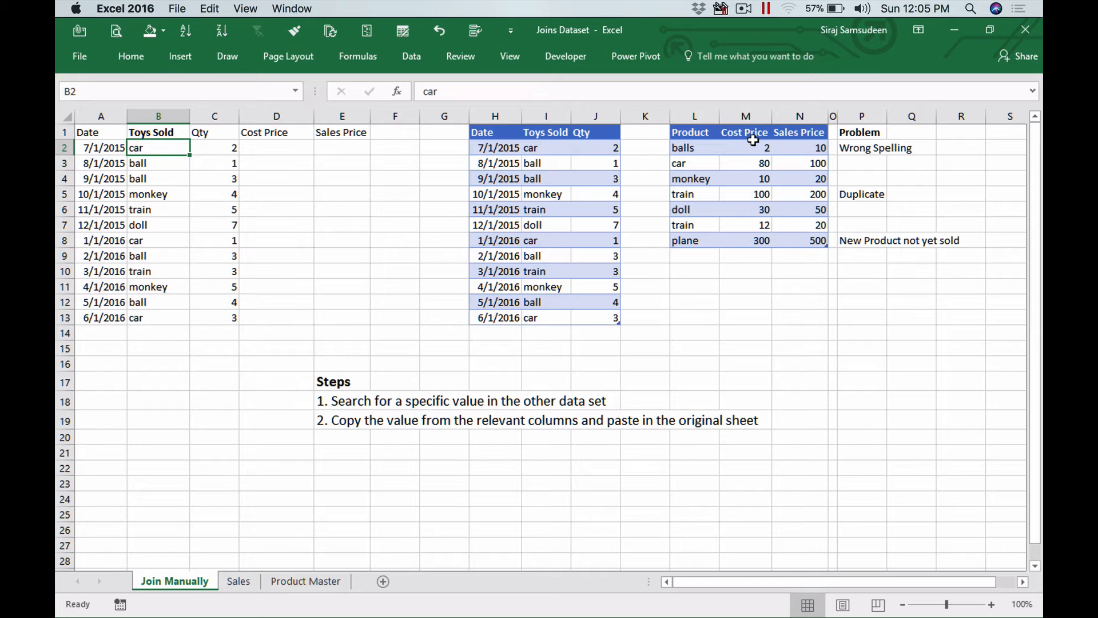
pyautogui.click(159, 135)
pyautogui.click(698, 132)
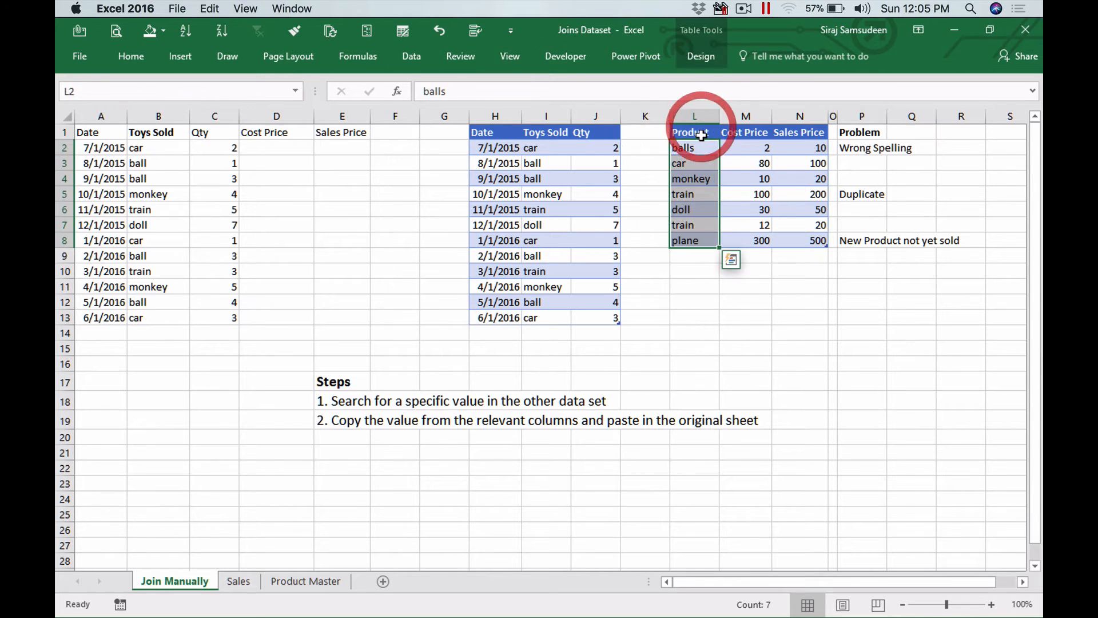
pyautogui.click(156, 150)
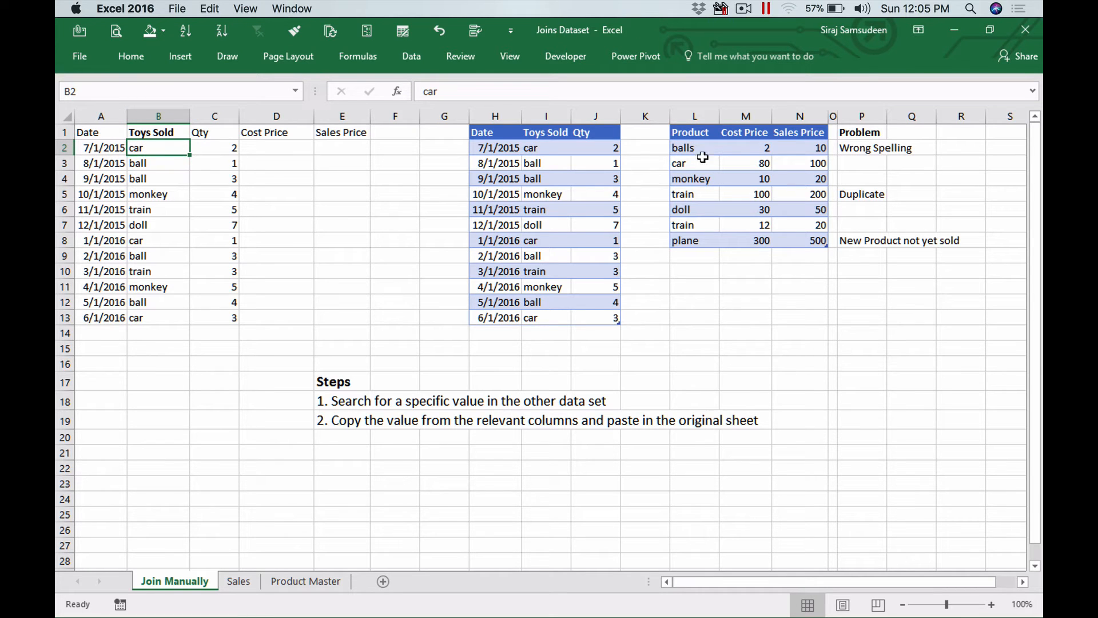
pyautogui.click(699, 165)
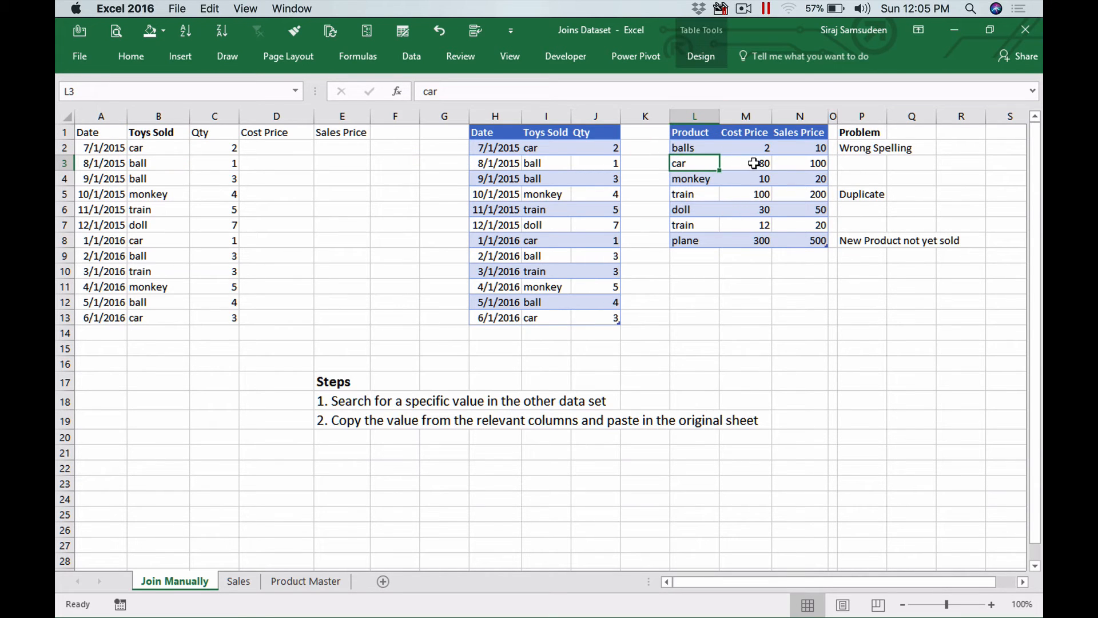
pyautogui.moveTo(760, 164); pyautogui.dragTo(814, 165)
pyautogui.press('super+c')
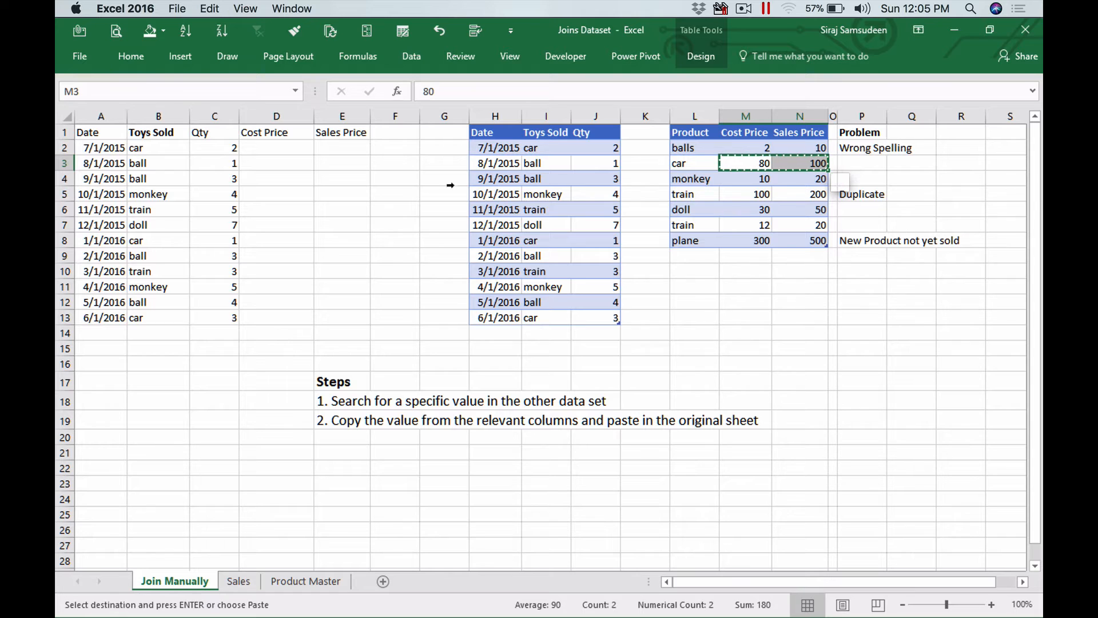
pyautogui.click(281, 147)
pyautogui.press('super+v')
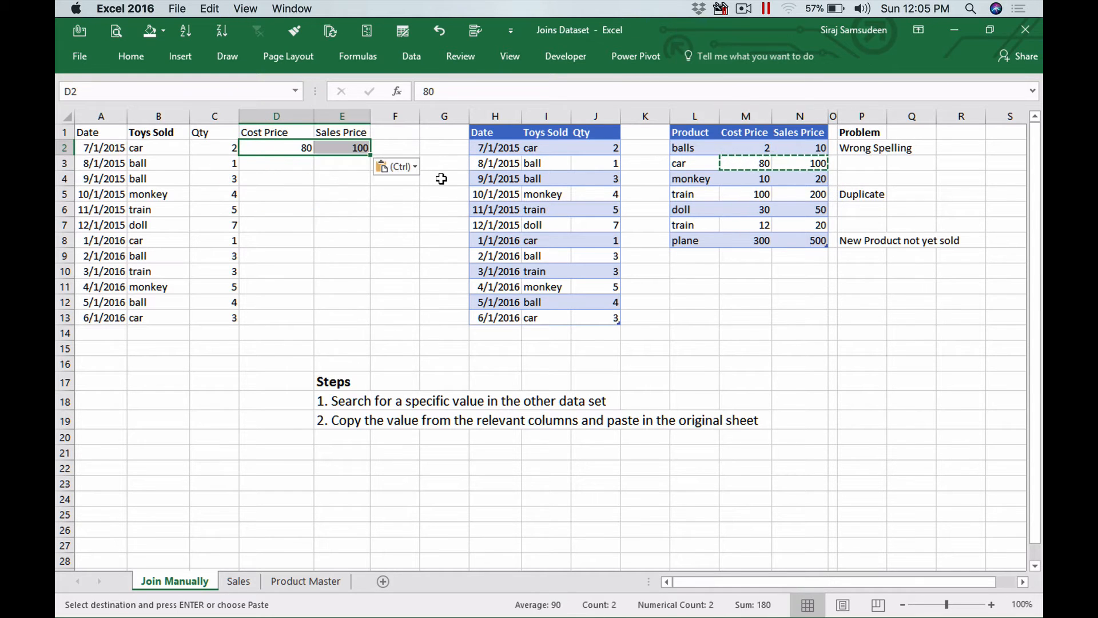
# - Look up the ball sale in the product table for the next sales row and cancel the copy selection
pyautogui.click(286, 150)
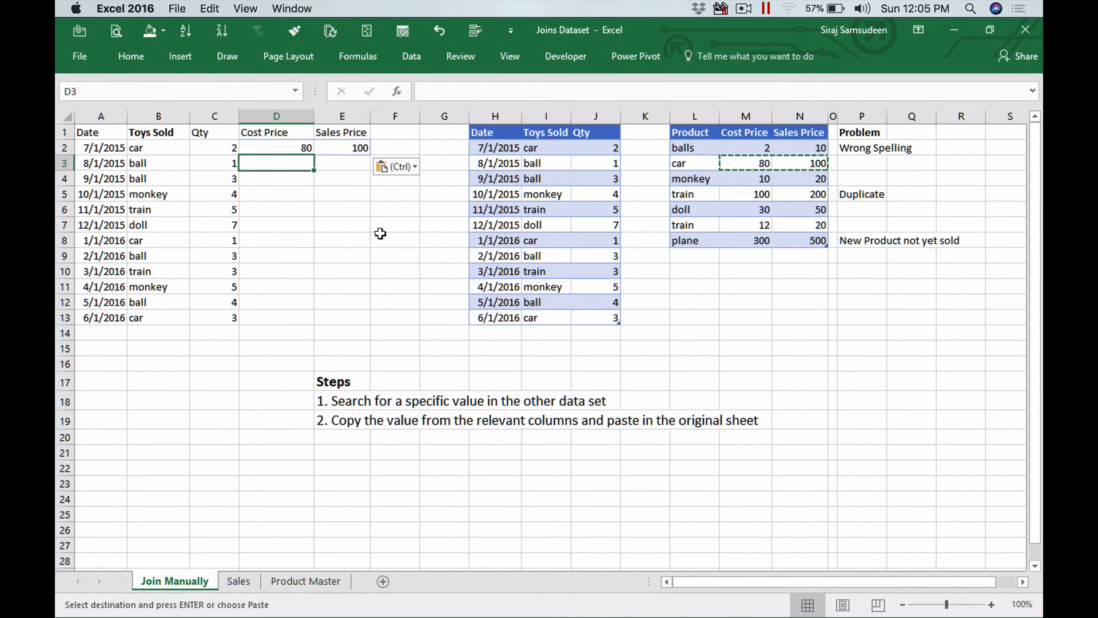
pyautogui.click(159, 163)
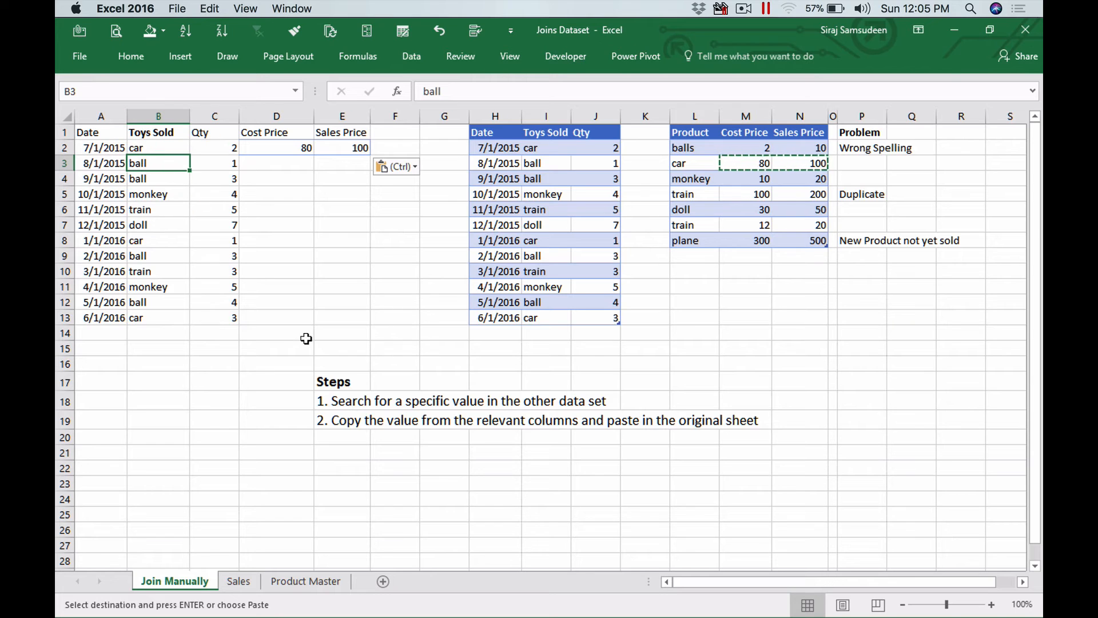
pyautogui.click(556, 162)
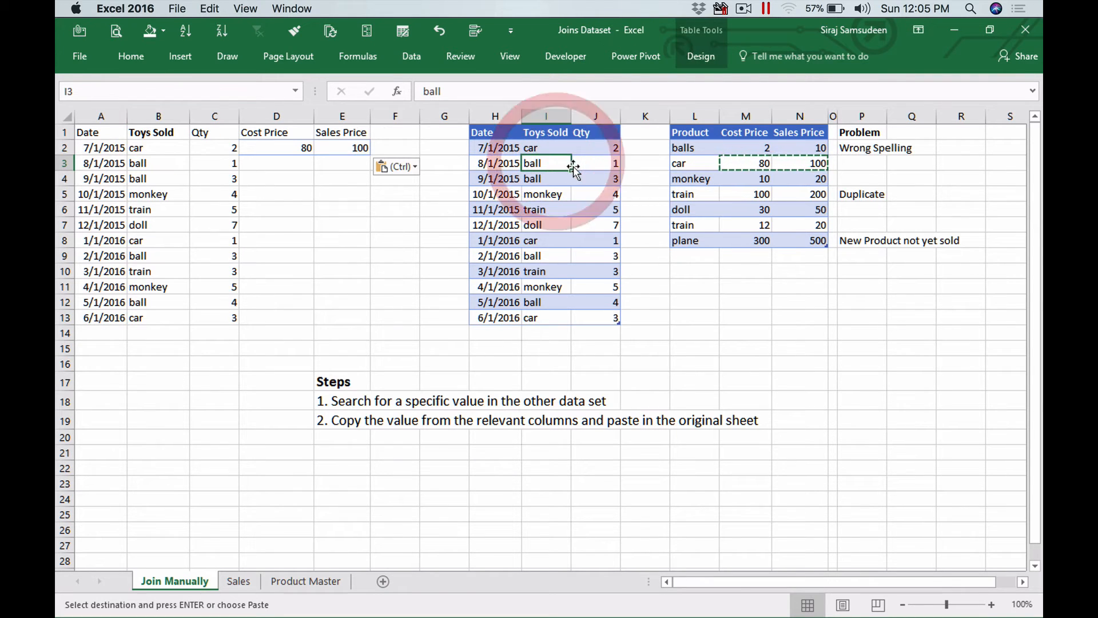
pyautogui.click(751, 151)
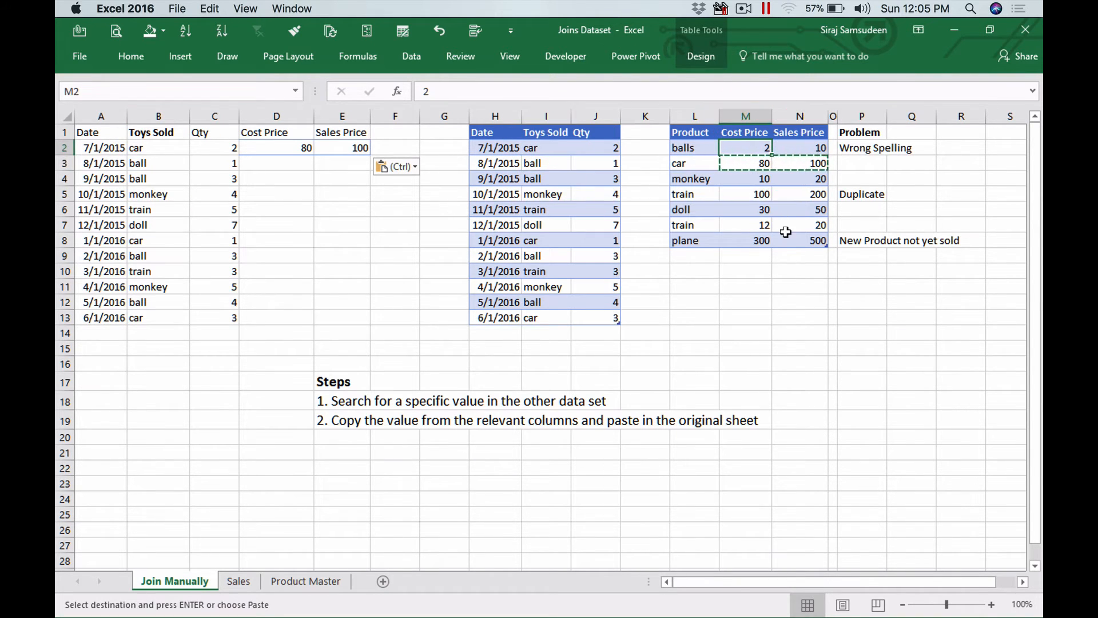
pyautogui.press('Escape')
pyautogui.click(697, 148)
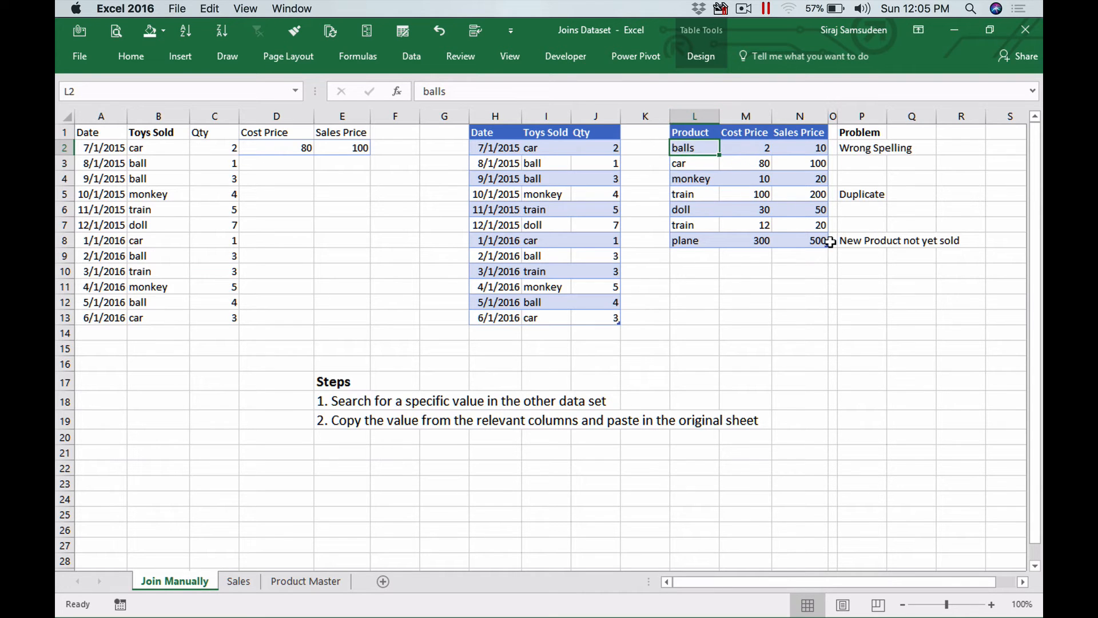
# - Examine the Wrong Spelling note and the misspelled balls entry in the product table
pyautogui.click(861, 148)
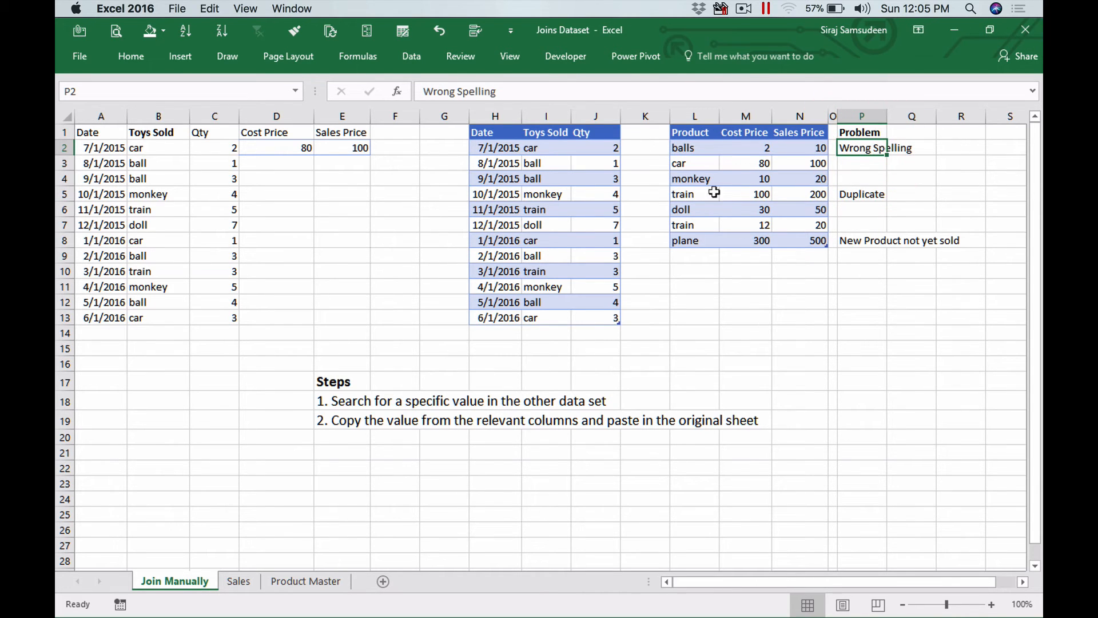
pyautogui.click(698, 148)
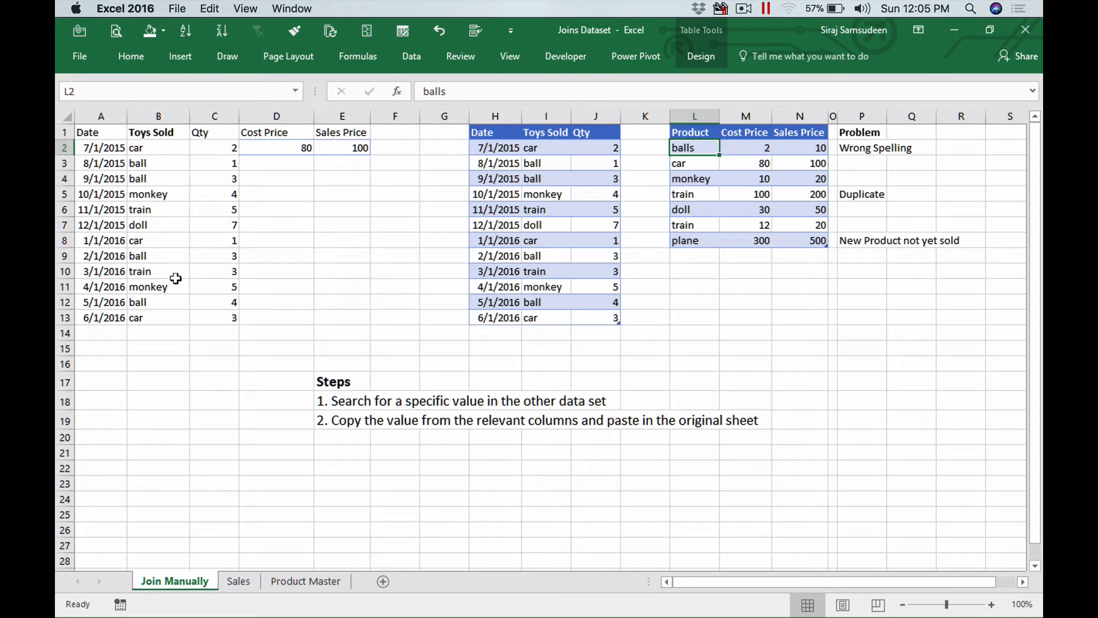
pyautogui.doubleClick(708, 148)
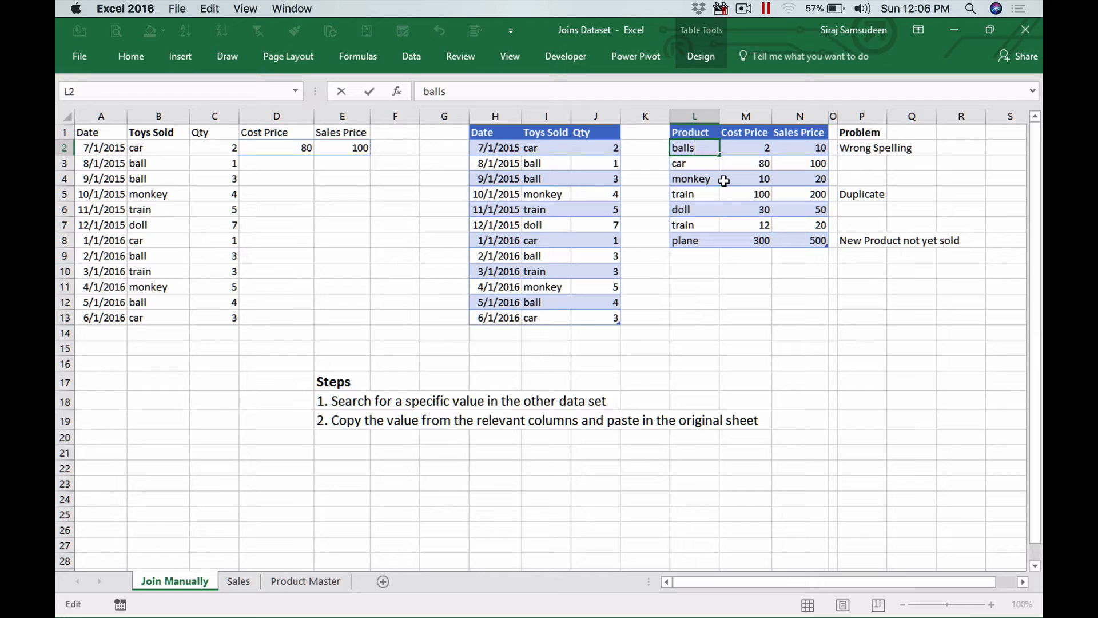
pyautogui.press('Escape')
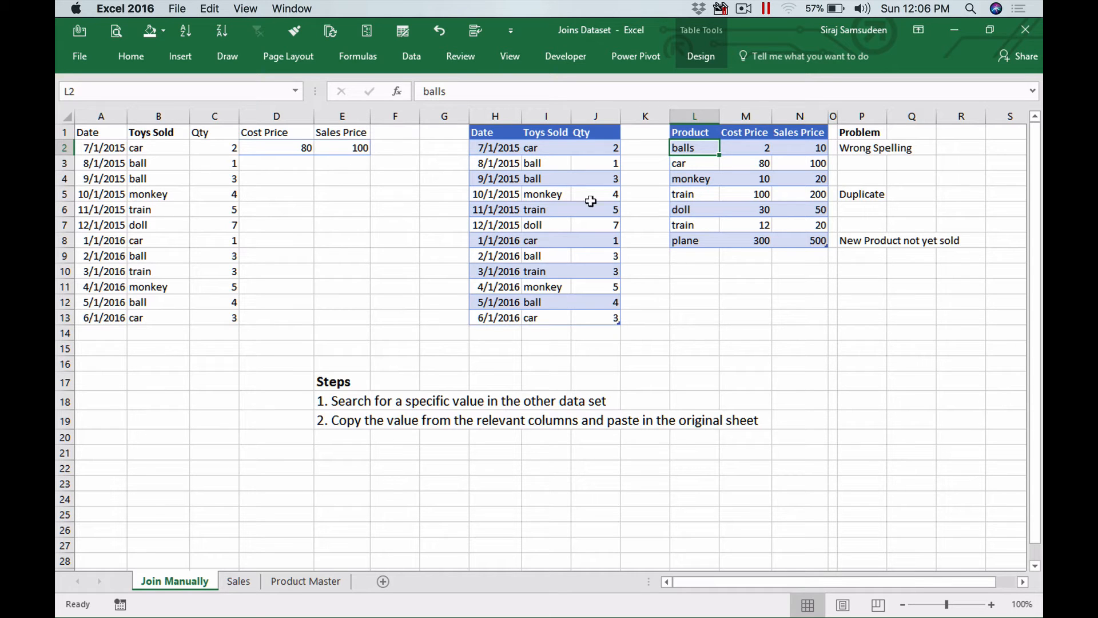
# - Examine the Duplicate note and both train rows with their cost and sales prices in the product table
pyautogui.click(851, 194)
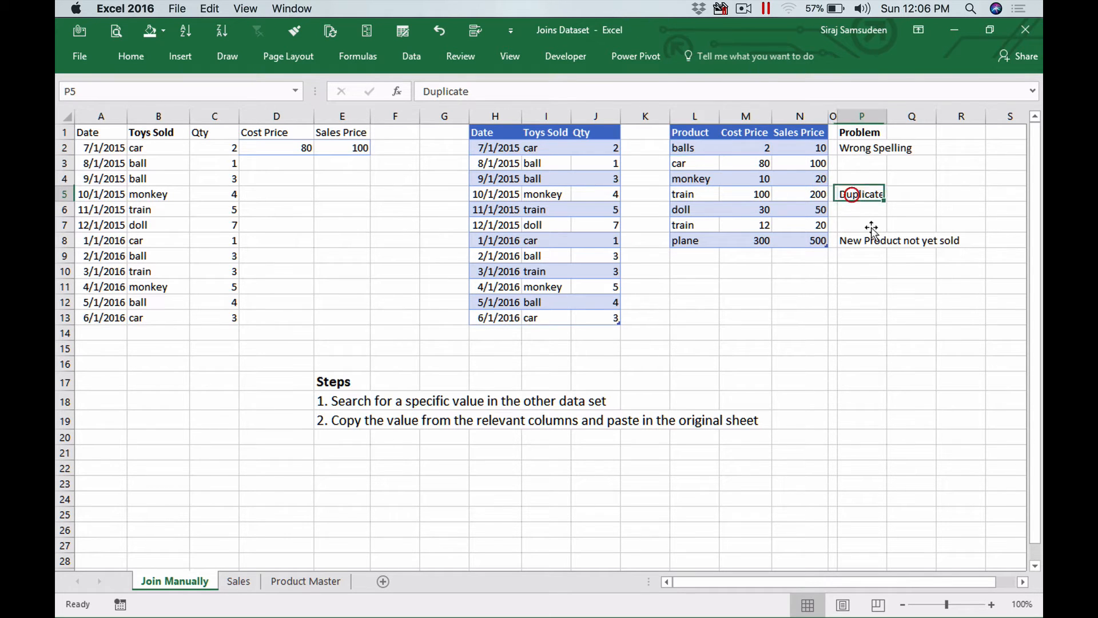
pyautogui.click(689, 195)
pyautogui.click(699, 228)
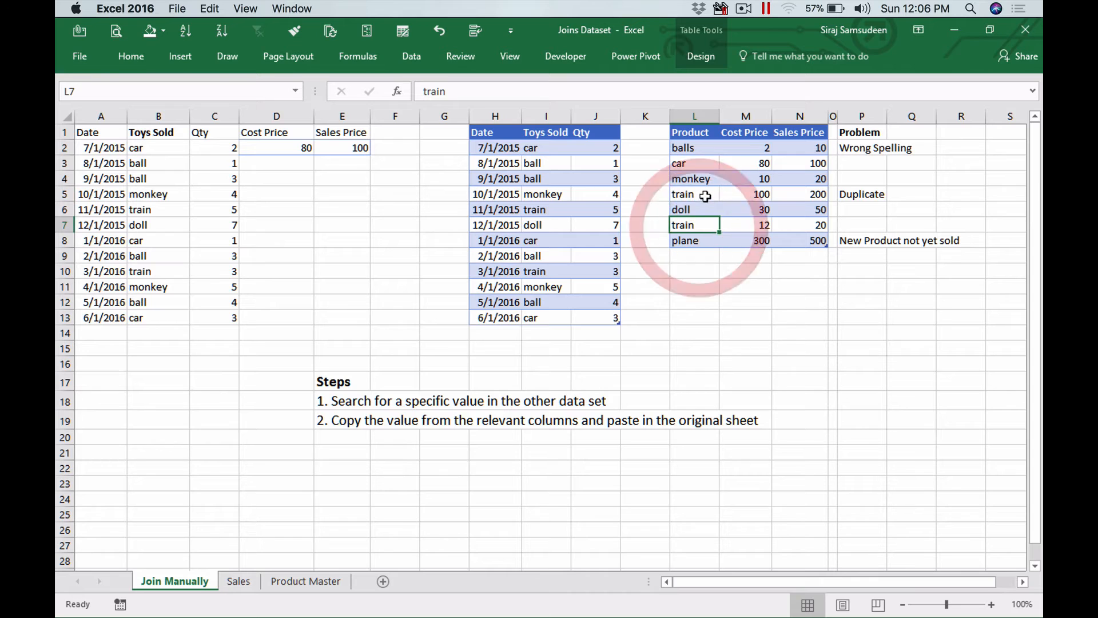
pyautogui.click(701, 196)
pyautogui.click(755, 195)
pyautogui.click(818, 196)
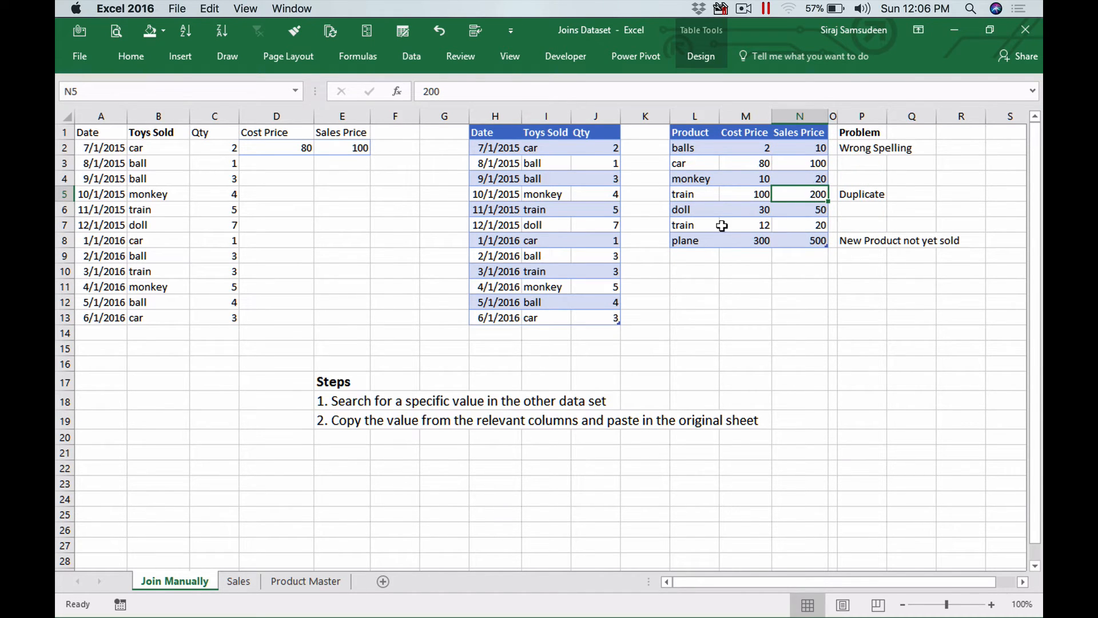
pyautogui.click(689, 226)
pyautogui.click(760, 229)
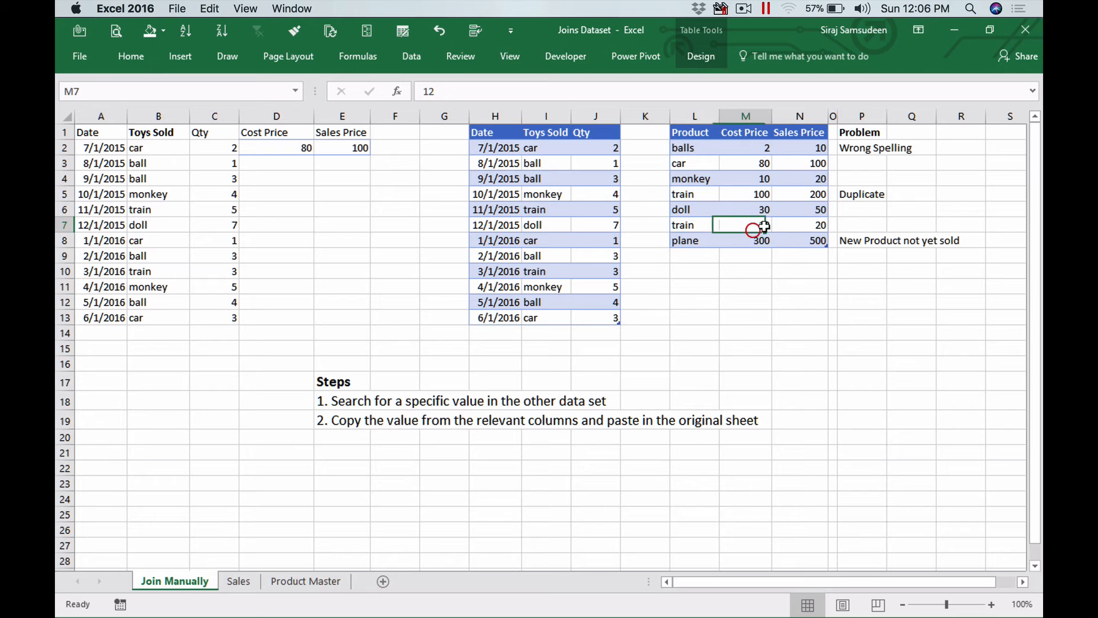
pyautogui.click(808, 225)
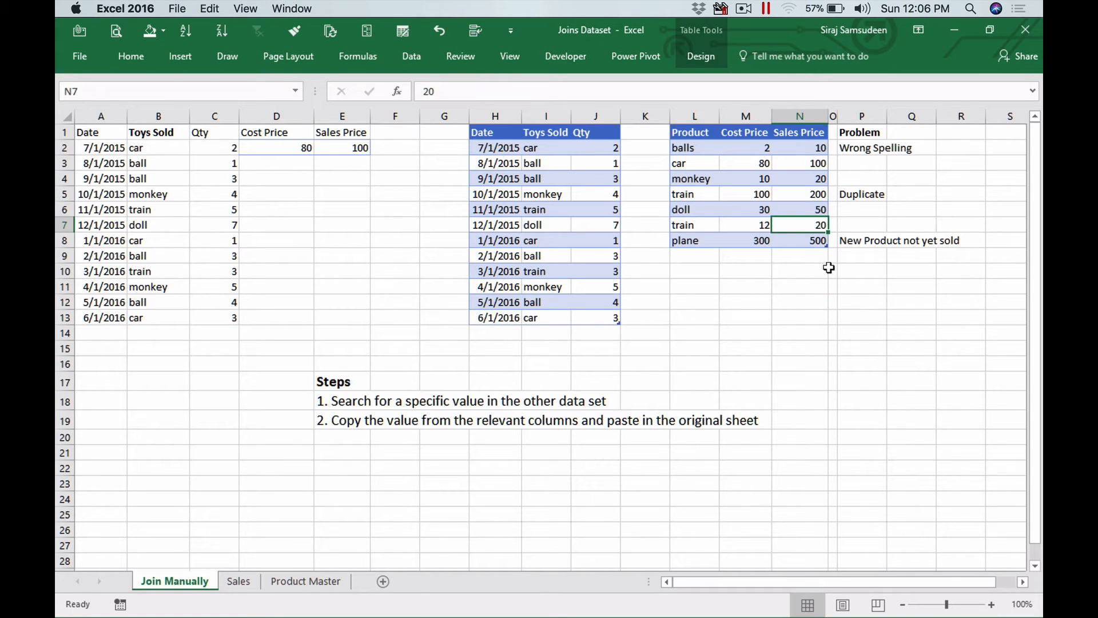
# - Copy the first train entry's Cost Price and Sales Price into the train sales row's Cost Price and Sales Price cells
pyautogui.click(173, 211)
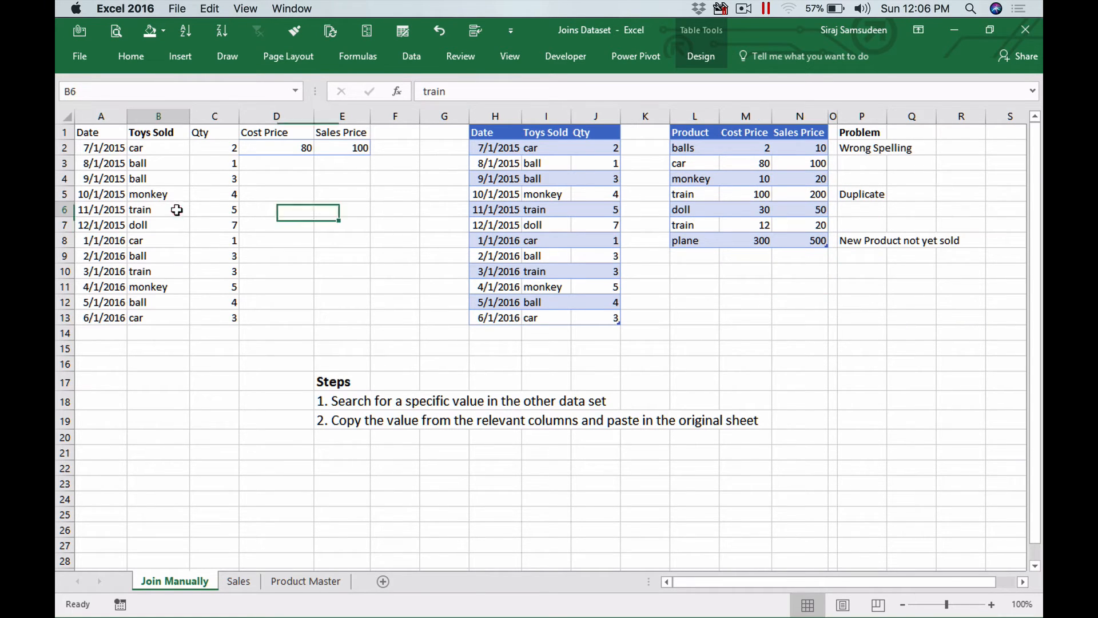
pyautogui.click(225, 209)
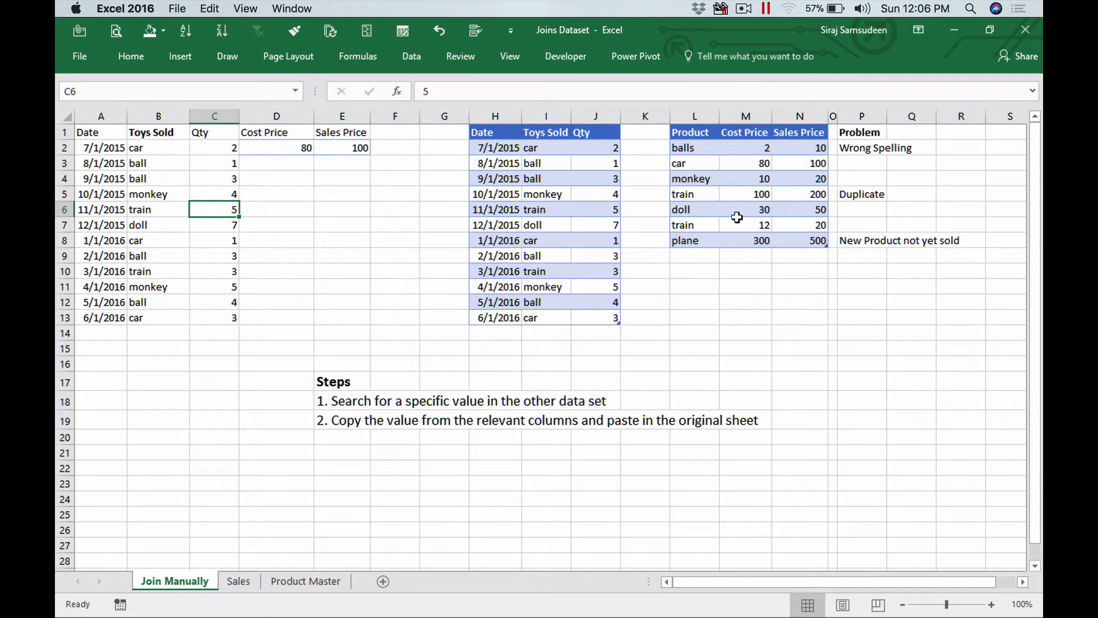
pyautogui.moveTo(750, 194); pyautogui.dragTo(818, 194)
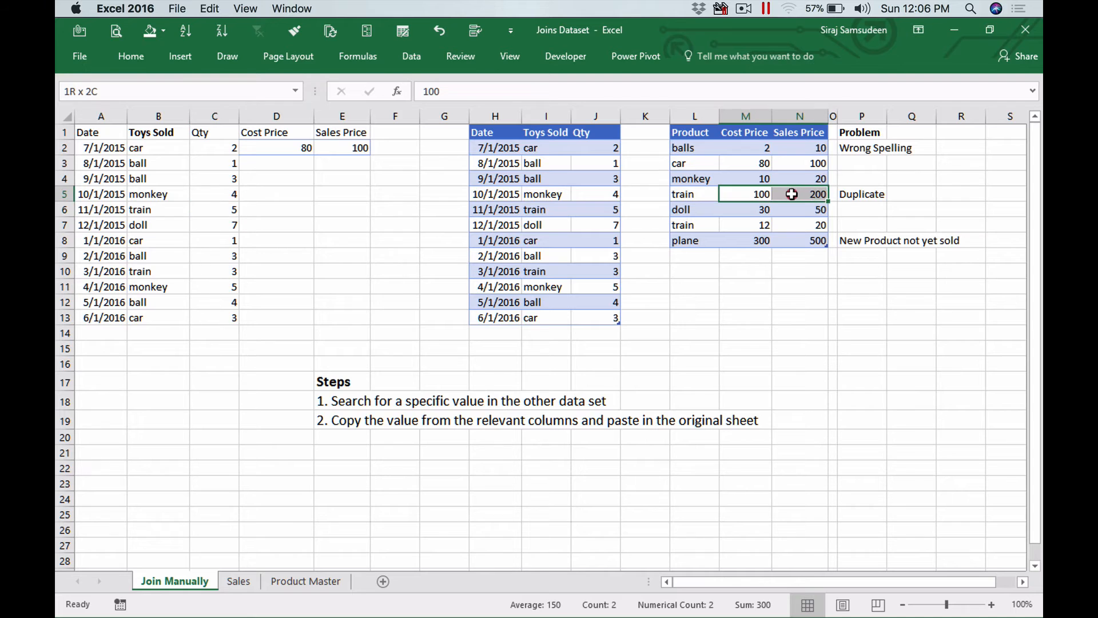
pyautogui.press('super+c')
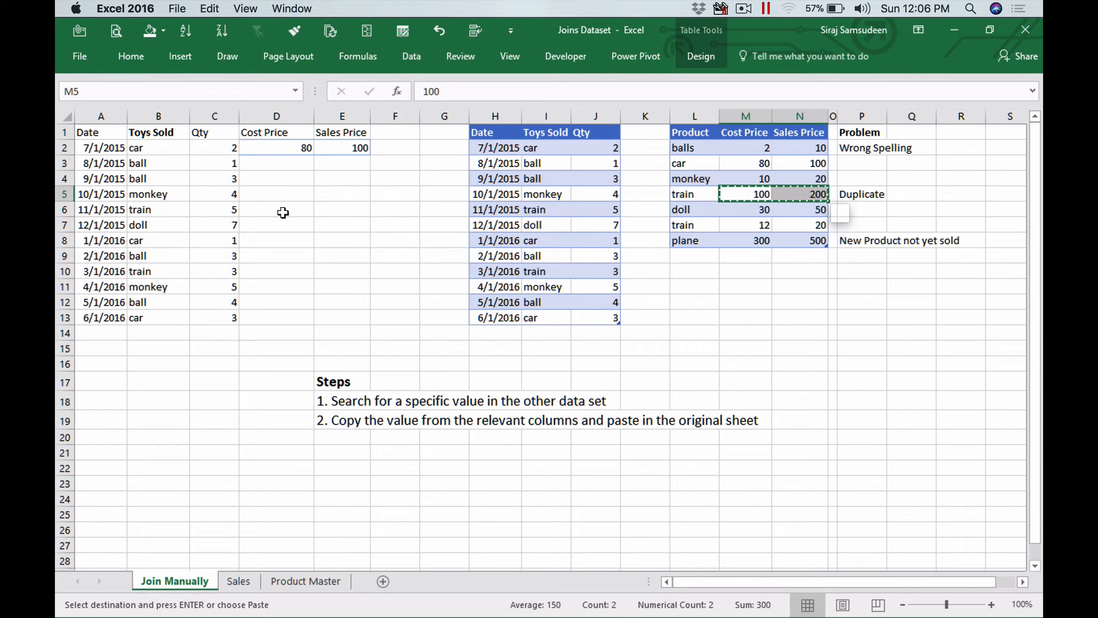
pyautogui.click(283, 214)
pyautogui.press('super+v')
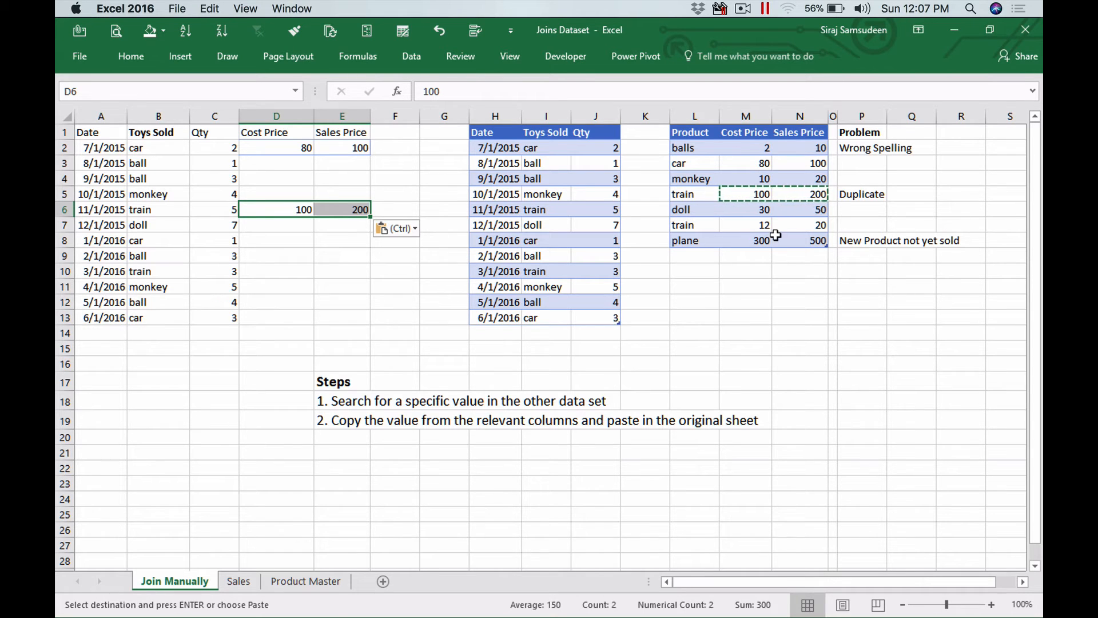
# - Examine the second train row, the New Product not yet sold note and the plane product entry
pyautogui.click(749, 226)
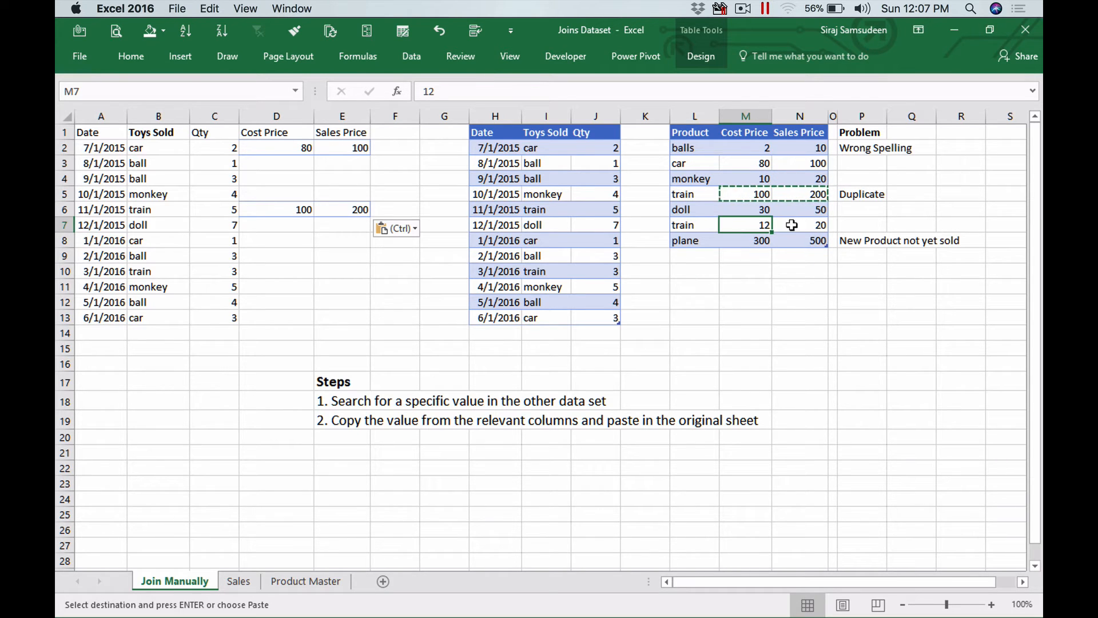
pyautogui.click(850, 239)
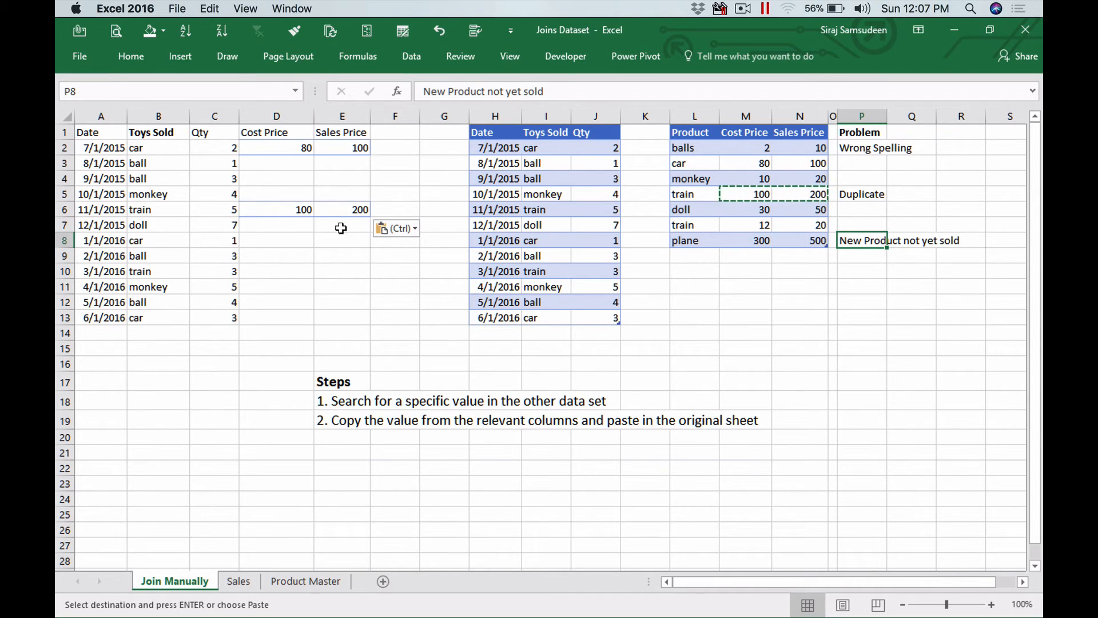
pyautogui.click(682, 241)
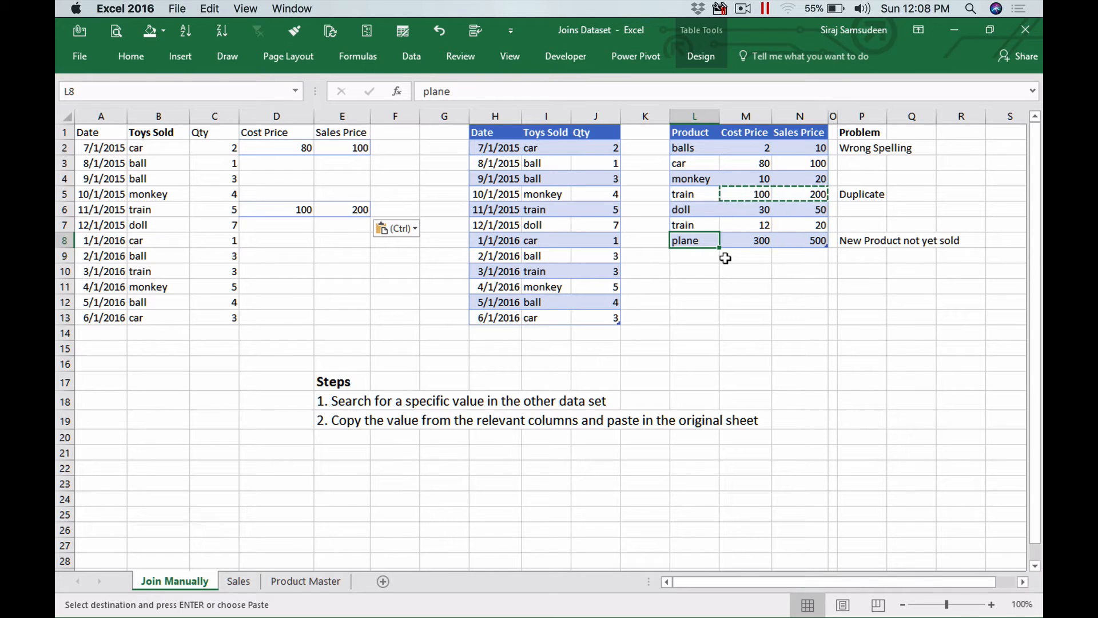
# - Switch to Project Maestro and review the rows of the Sales data's clean step
pyautogui.press('super+Tab')
pyautogui.click(349, 84)
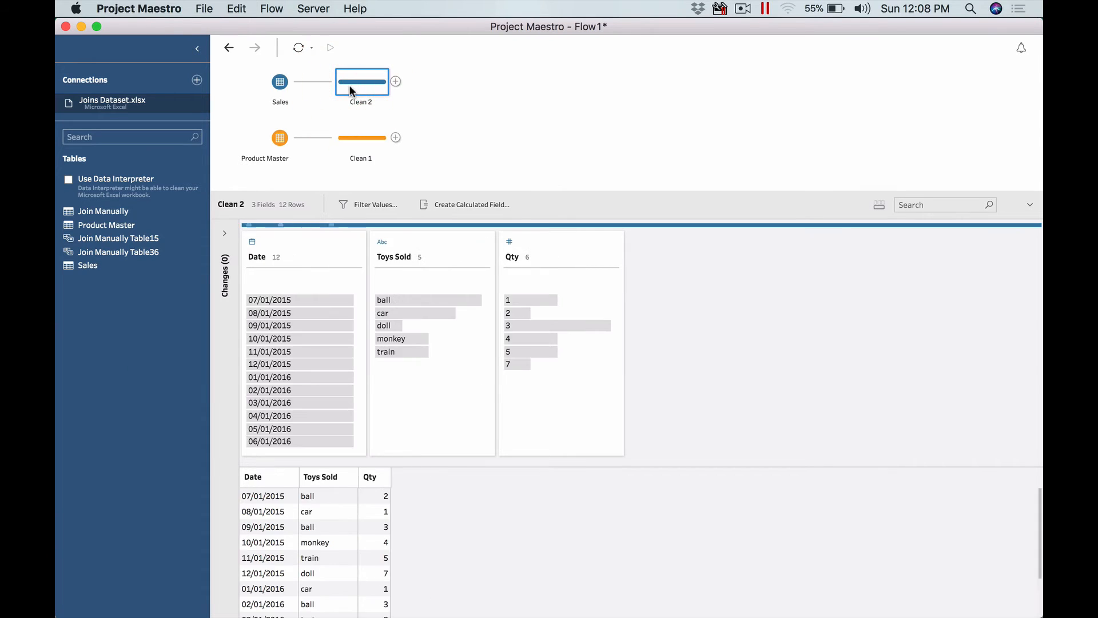
pyautogui.scroll(-3, 382, 548)
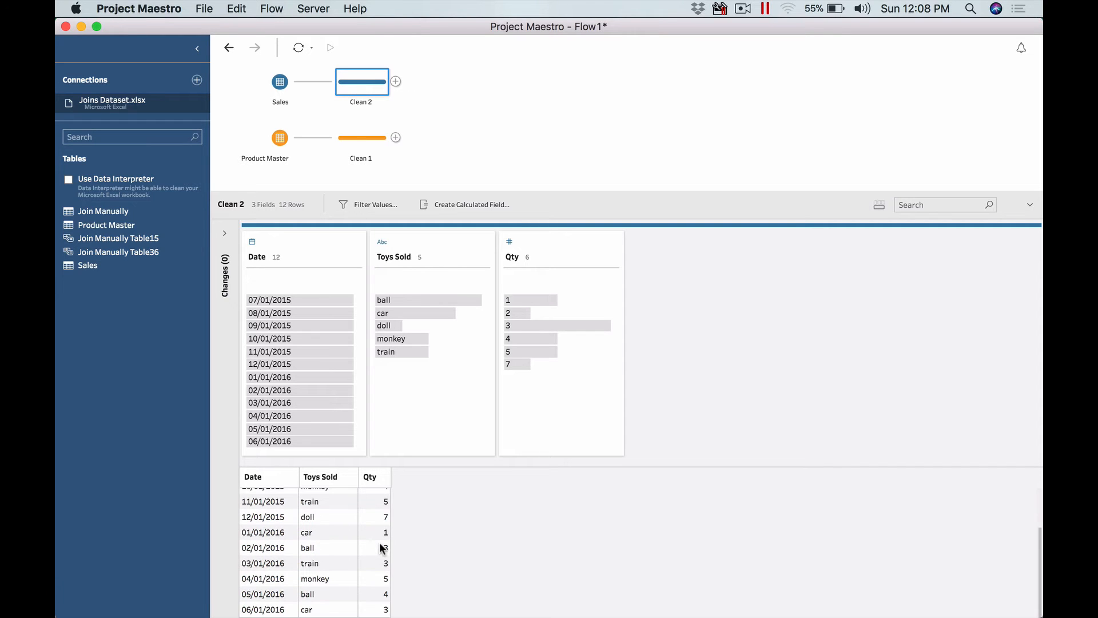
pyautogui.scroll(3, 382, 548)
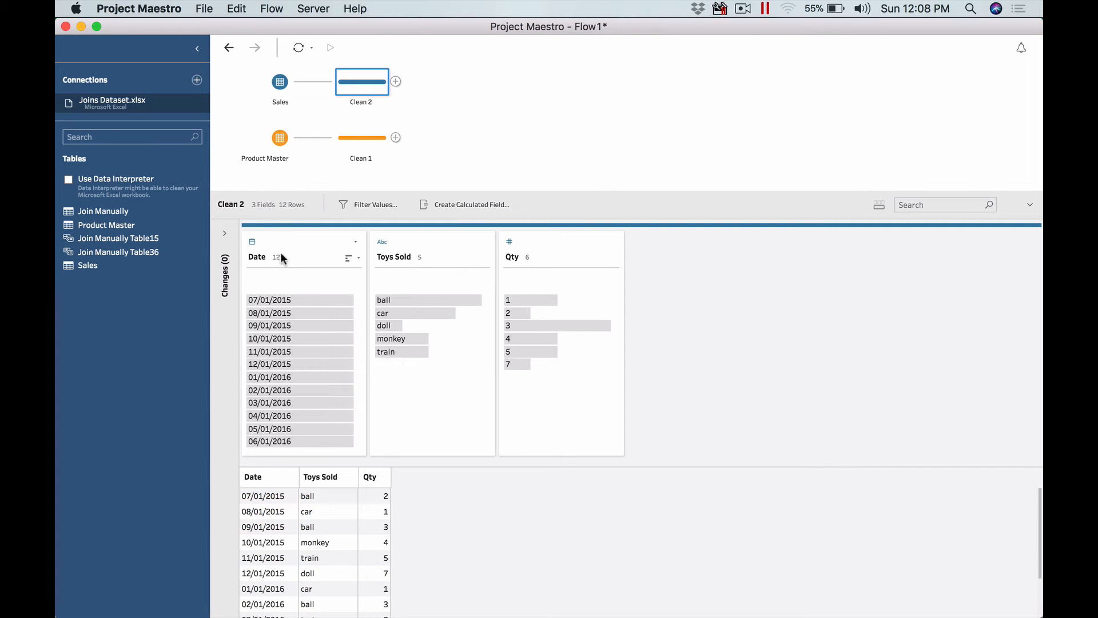
# - Examine the Product Master clean step, highlighting the duplicate train product values
pyautogui.click(359, 139)
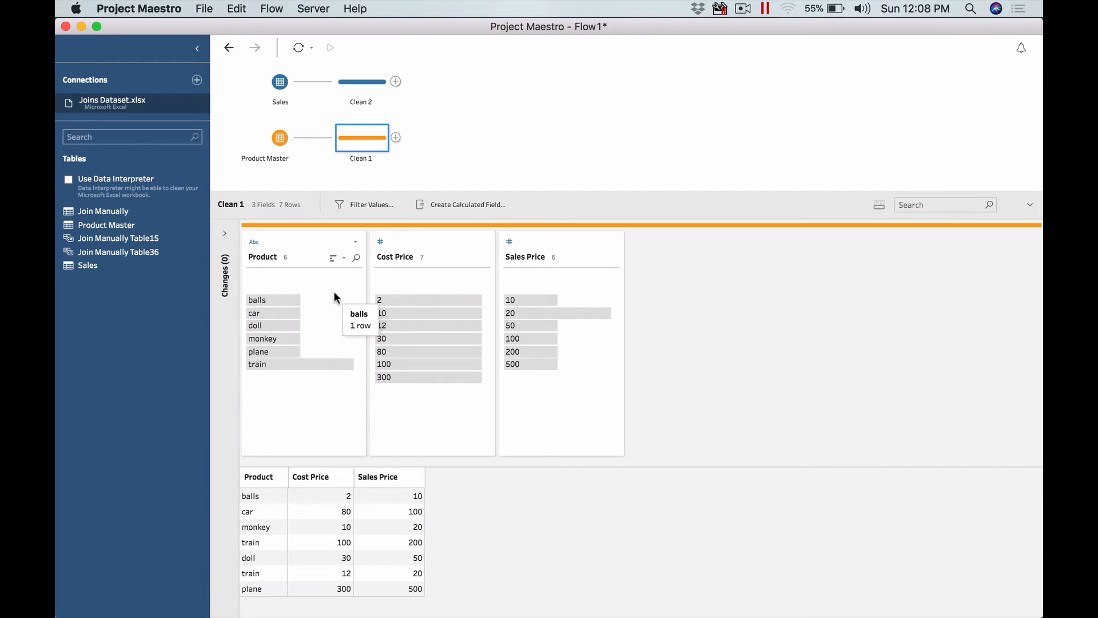
pyautogui.click(325, 363)
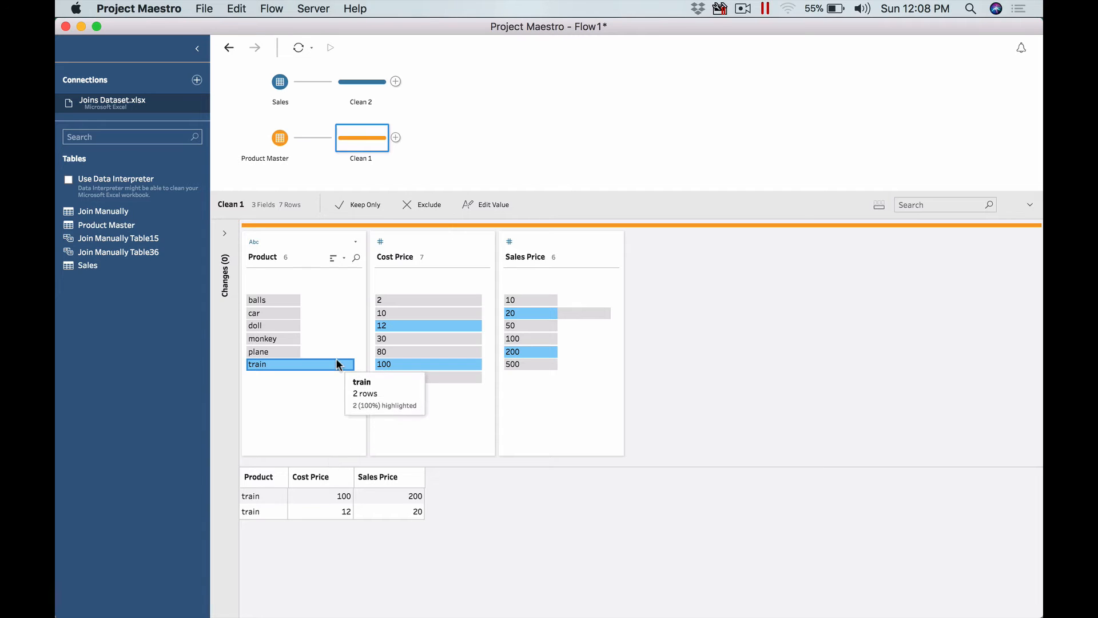
pyautogui.click(335, 360)
pyautogui.click(332, 370)
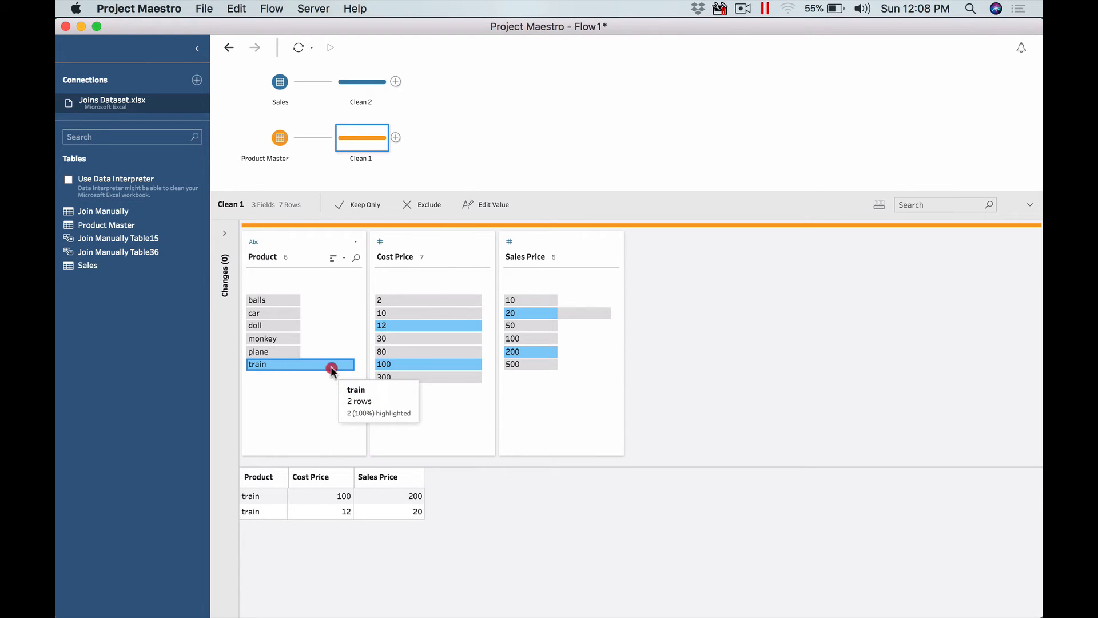
pyautogui.click(331, 370)
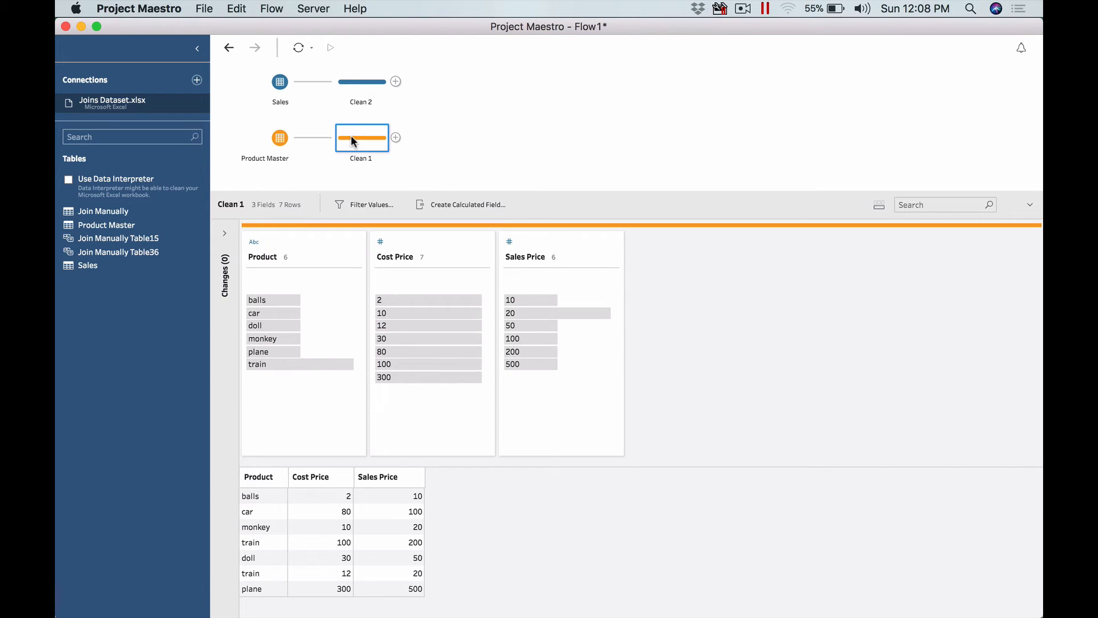
# - Join the Product Master clean step to the Sales clean step with the clause Toys Sold = Product
pyautogui.moveTo(291, 84)
pyautogui.moveTo(361, 139); pyautogui.dragTo(405, 79)
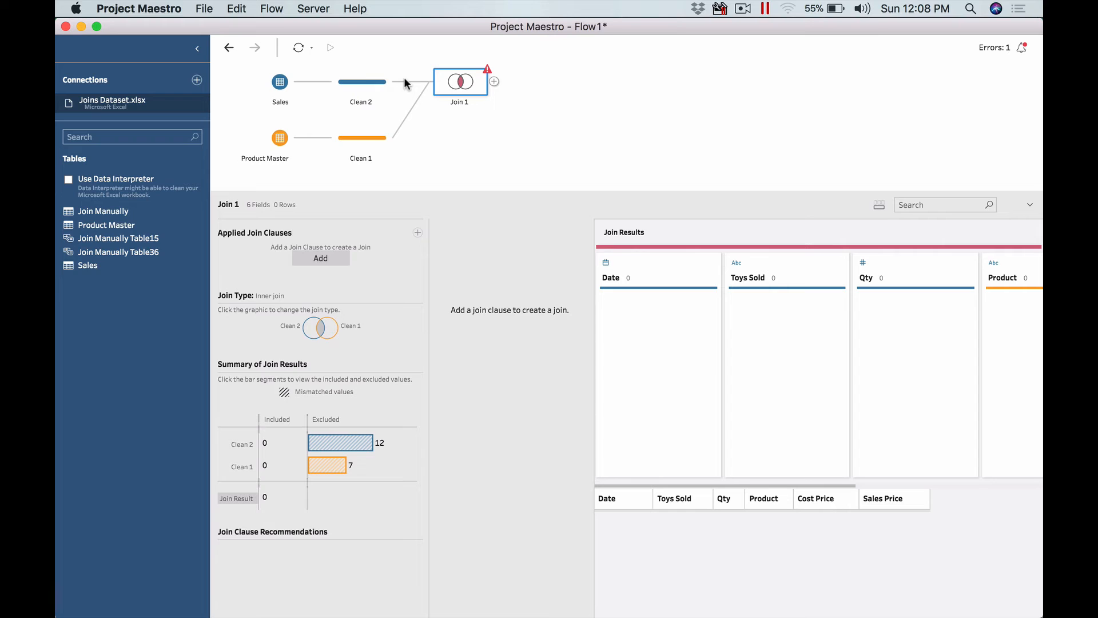
pyautogui.click(995, 47)
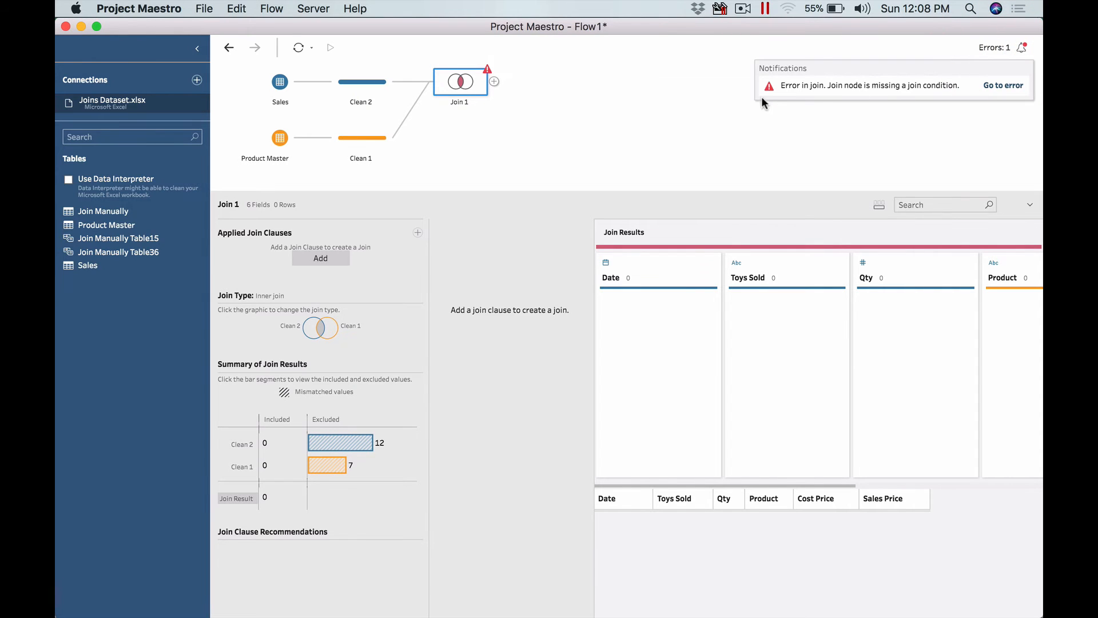
pyautogui.click(707, 131)
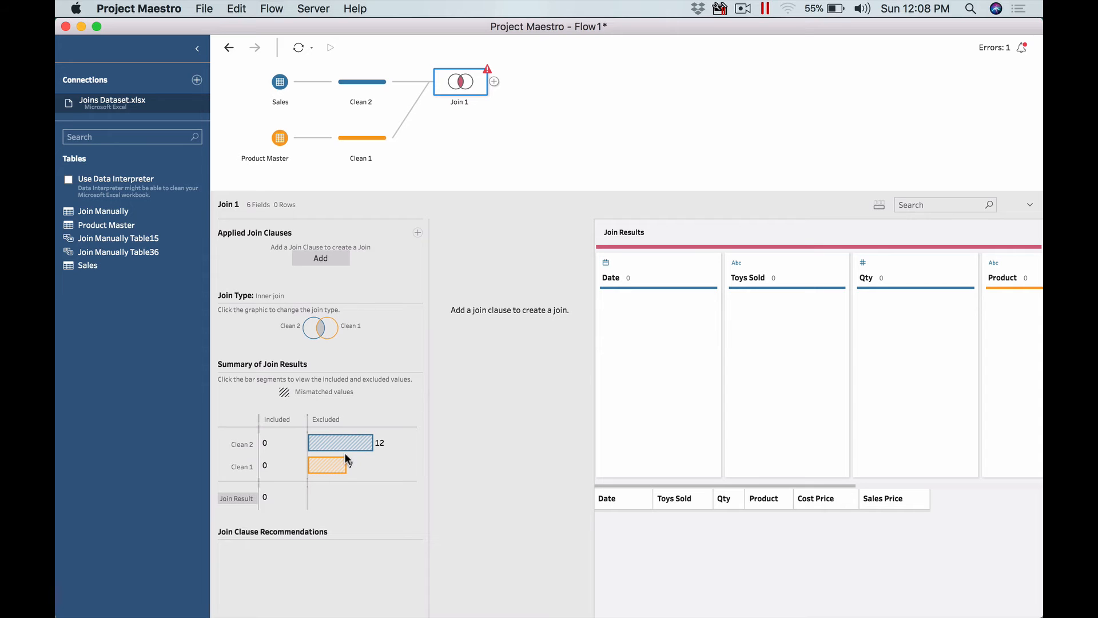
pyautogui.click(320, 257)
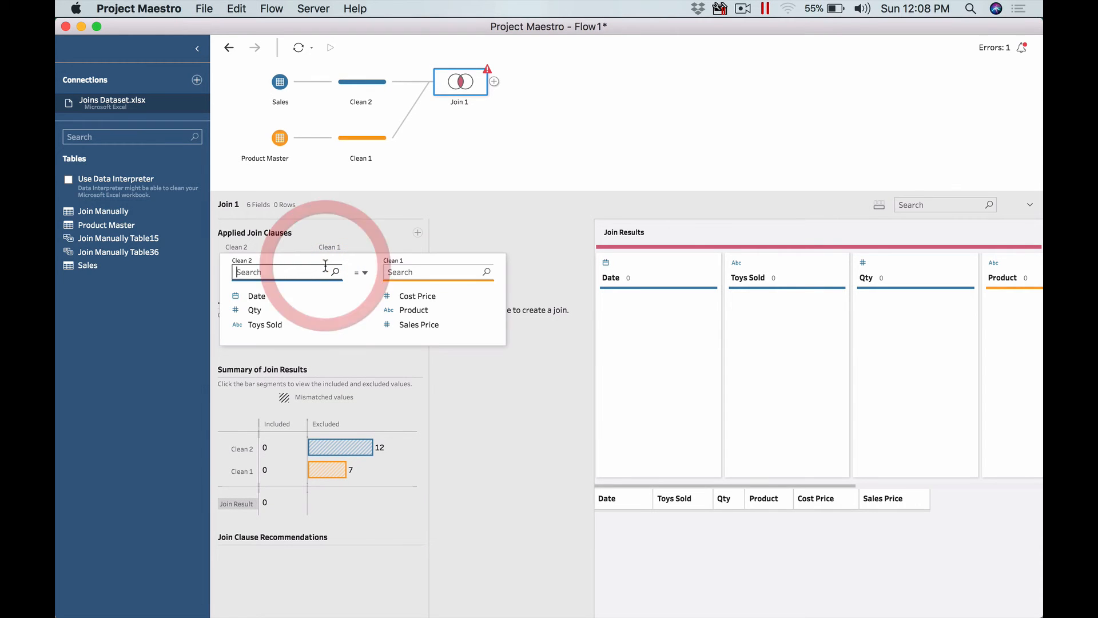
pyautogui.click(293, 326)
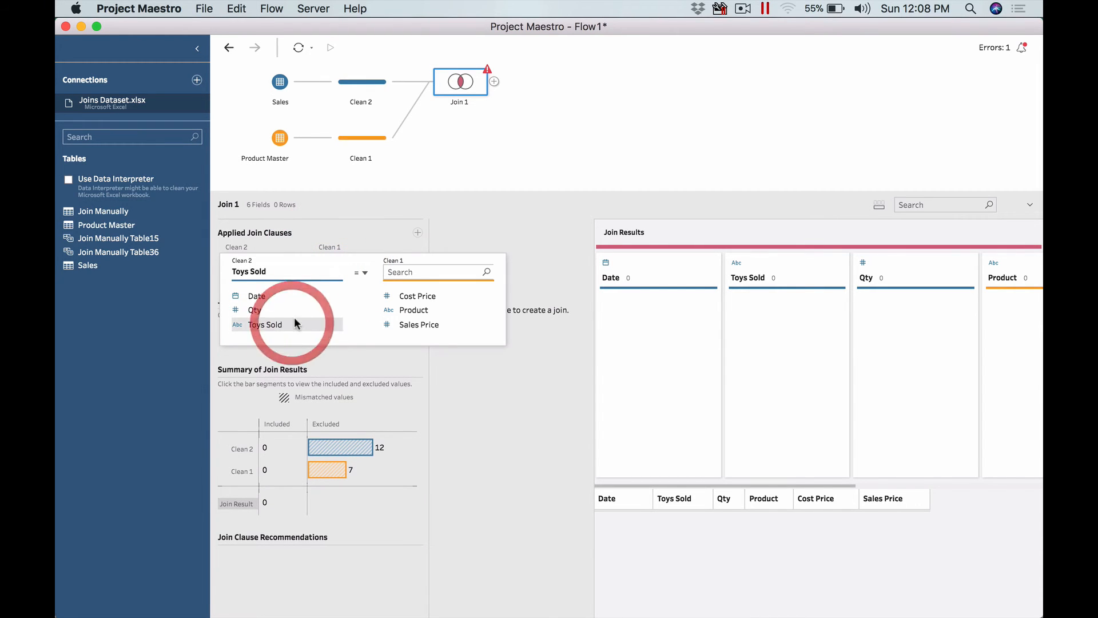
pyautogui.click(426, 311)
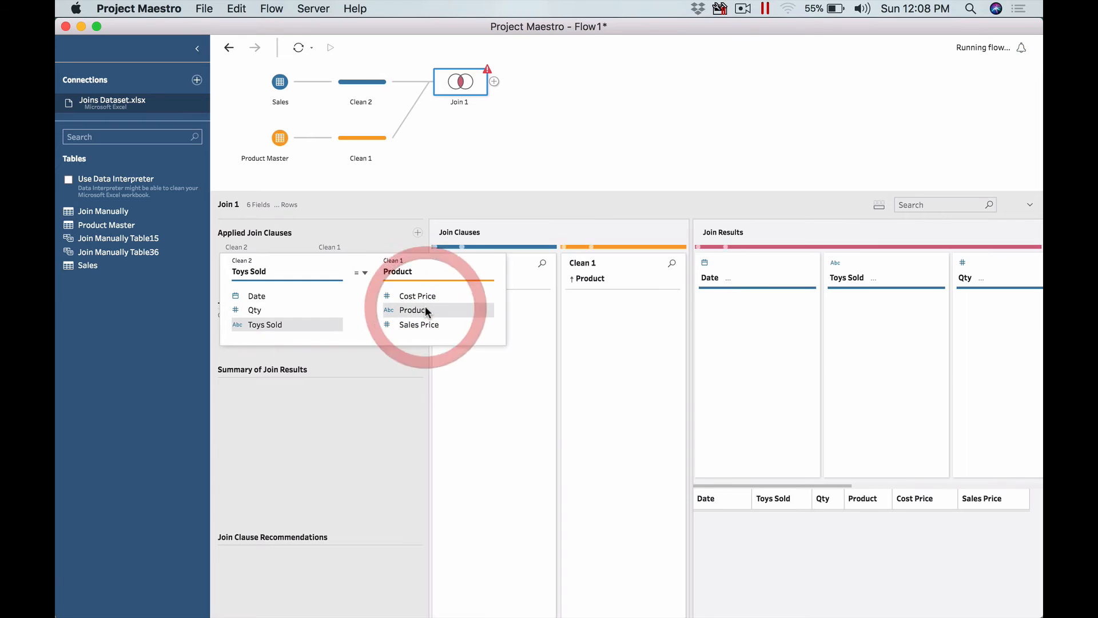
pyautogui.click(558, 133)
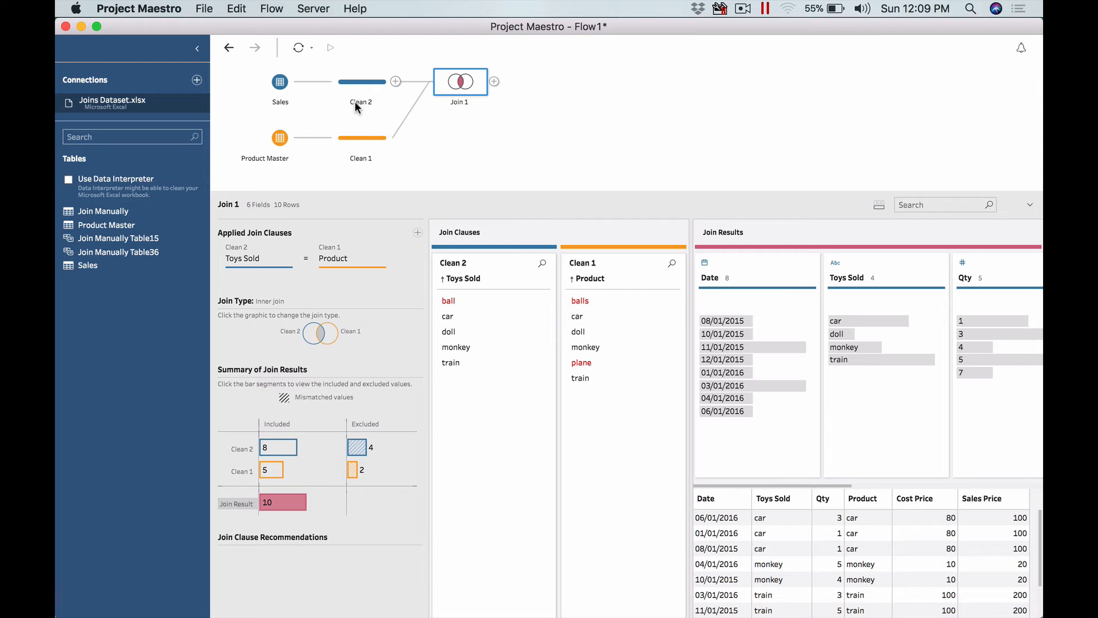
# - Rename the Sales data's clean step to Sales
pyautogui.rightClick(355, 87)
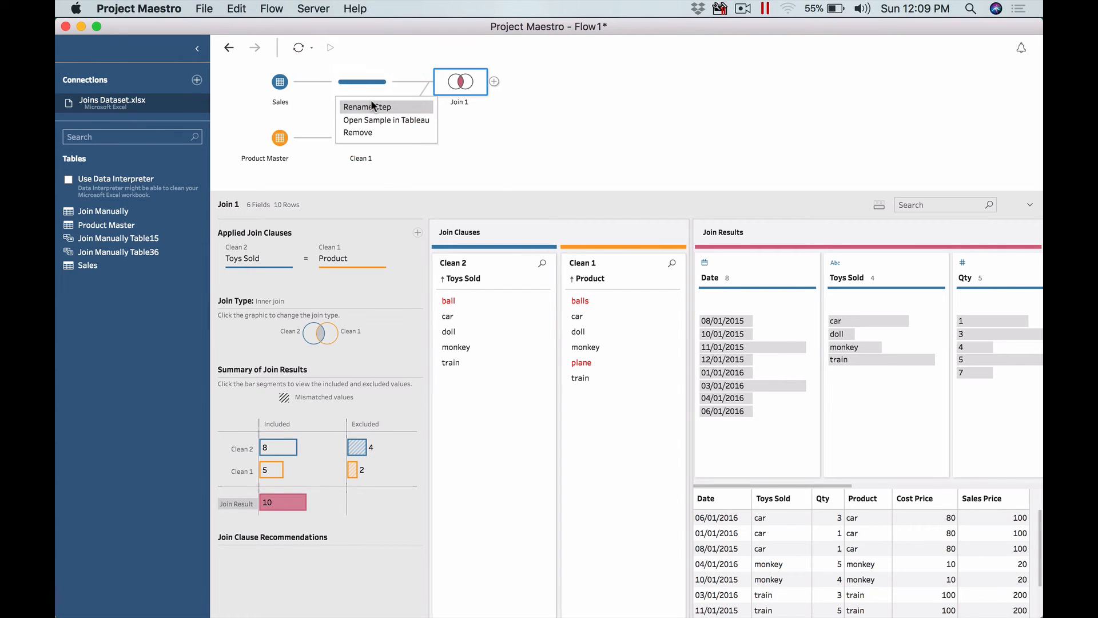
pyautogui.click(369, 105)
pyautogui.write('Sales')
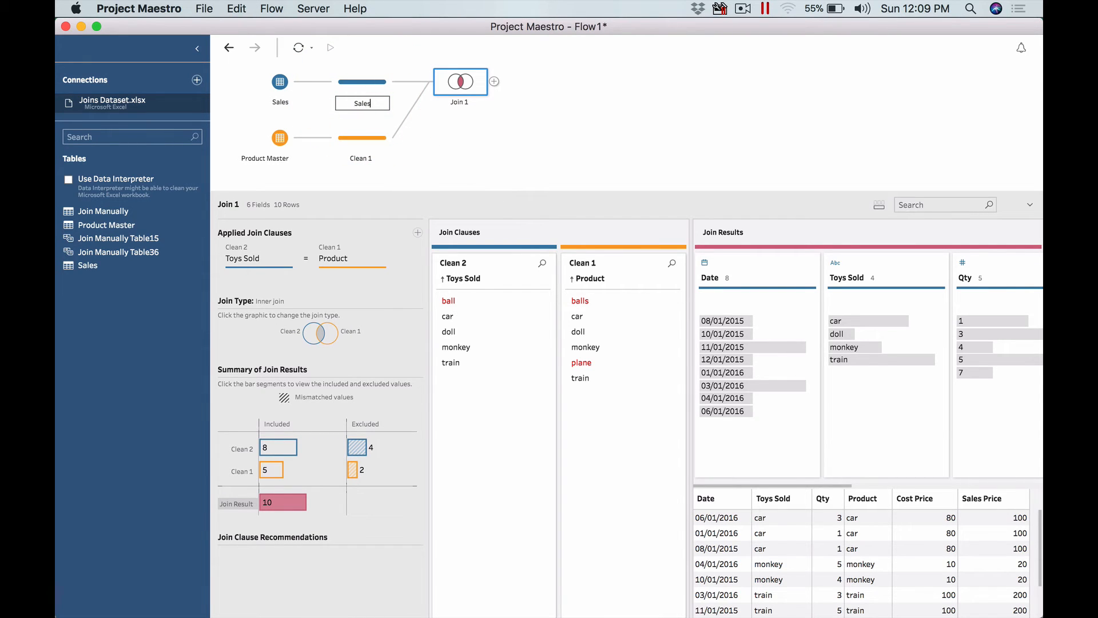
pyautogui.press('Return')
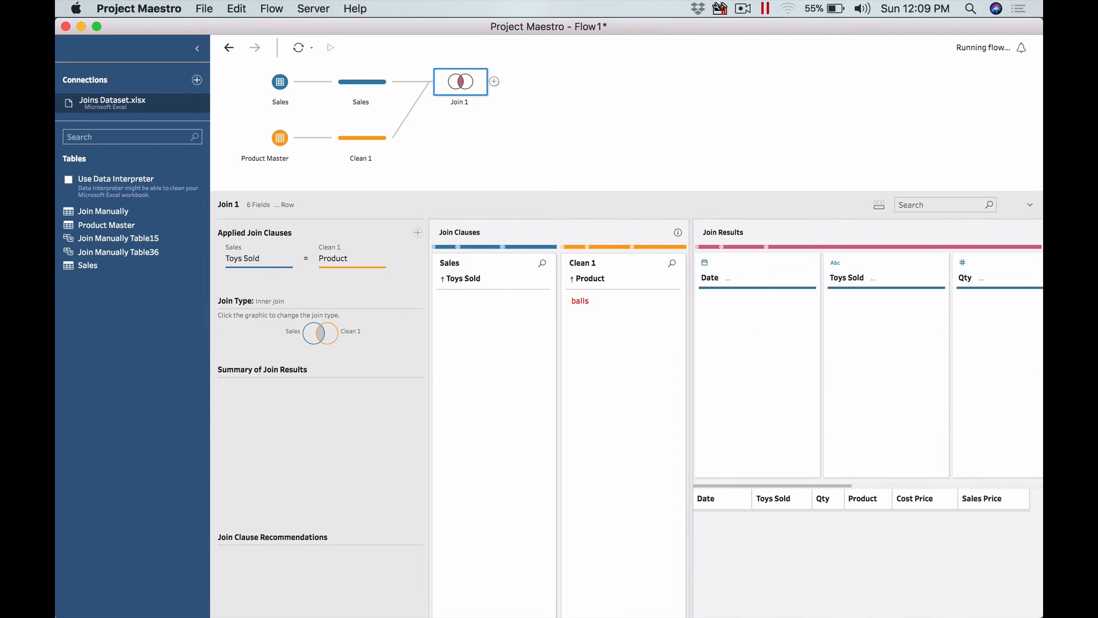
# - Rename the Product Master's clean step to Product
pyautogui.rightClick(353, 159)
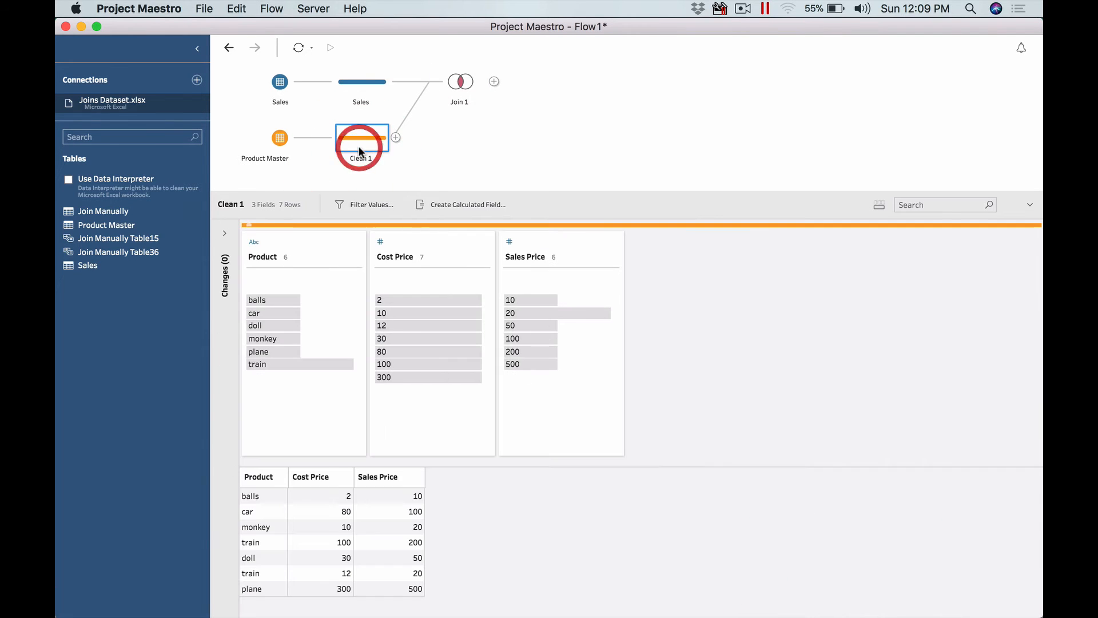
pyautogui.rightClick(359, 145)
pyautogui.click(367, 163)
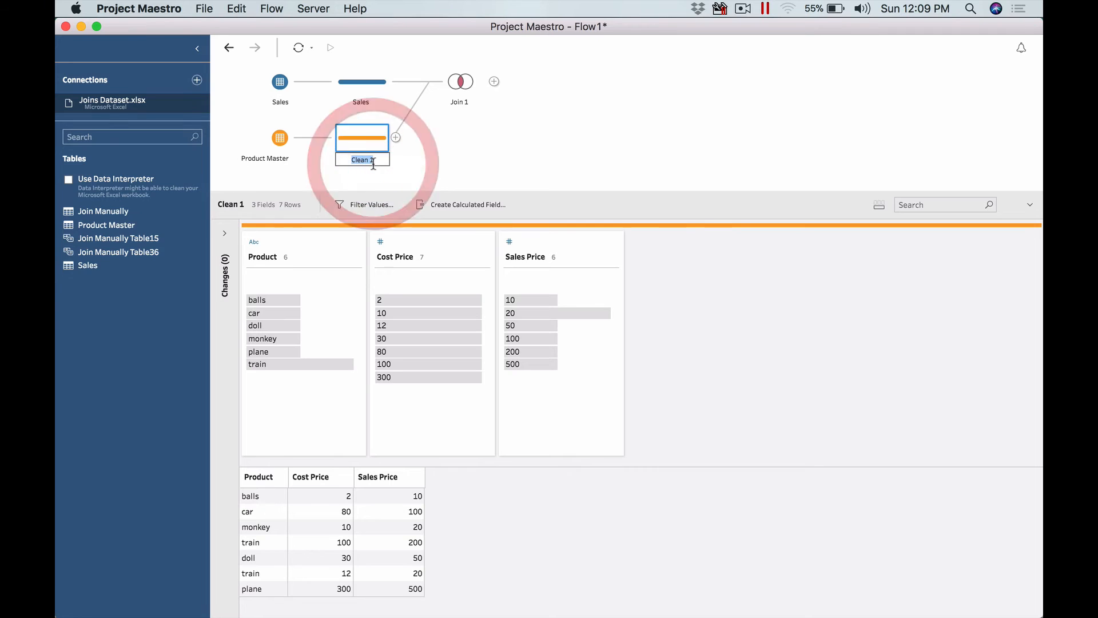
pyautogui.write('Product')
pyautogui.press('Return')
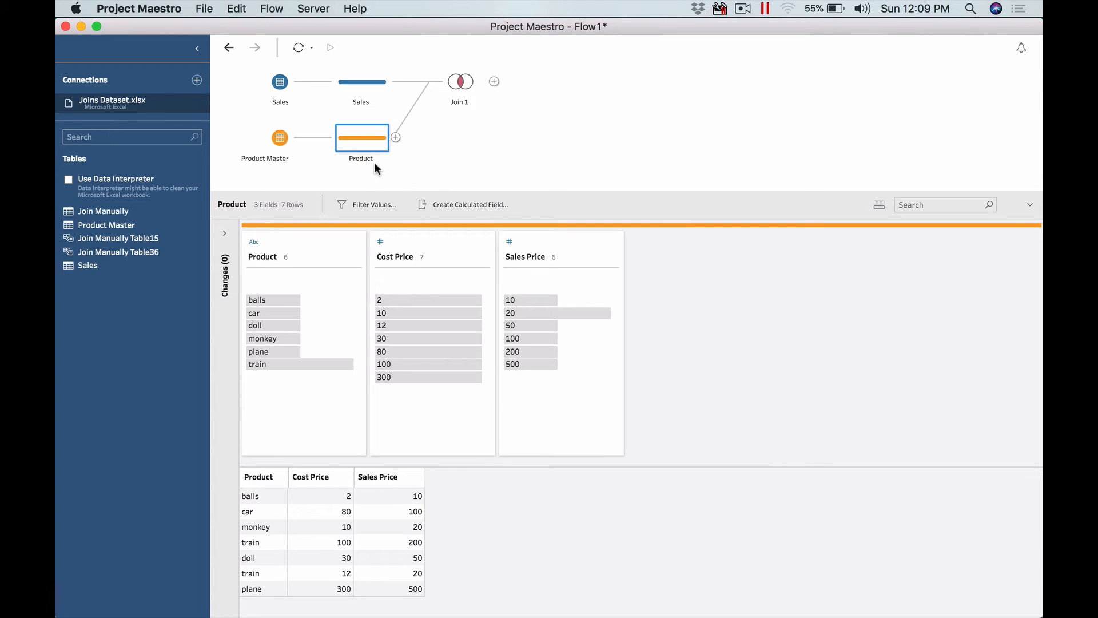
# - Open the join and review its clause values and join result summary
pyautogui.click(460, 82)
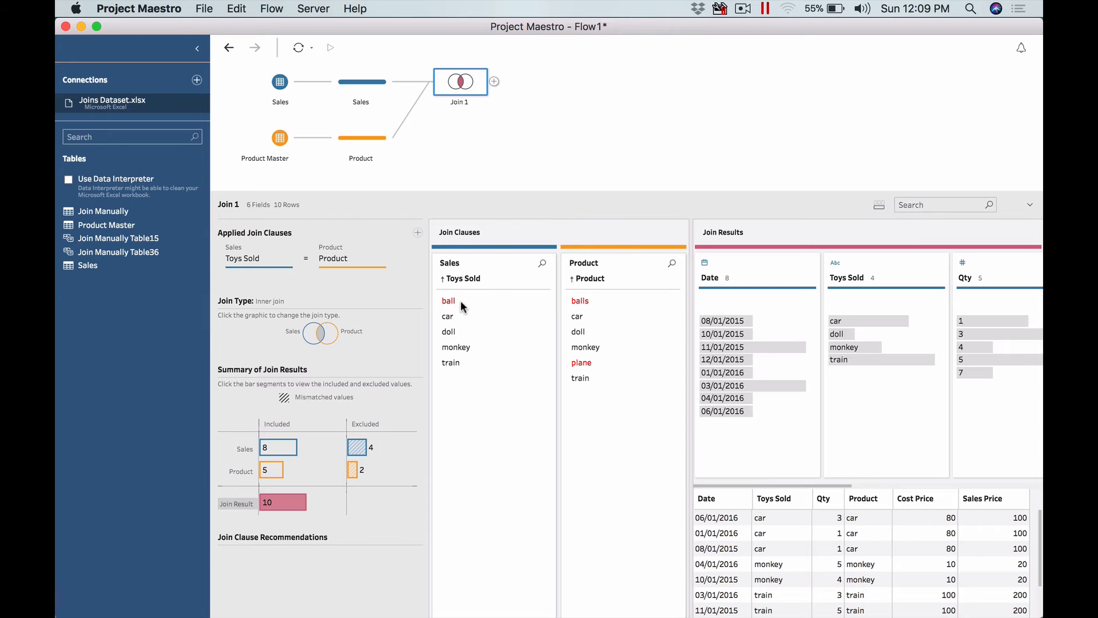
pyautogui.click(596, 296)
pyautogui.click(600, 301)
pyautogui.moveTo(297, 449)
pyautogui.moveTo(358, 449)
pyautogui.moveTo(778, 194); pyautogui.dragTo(789, 117)
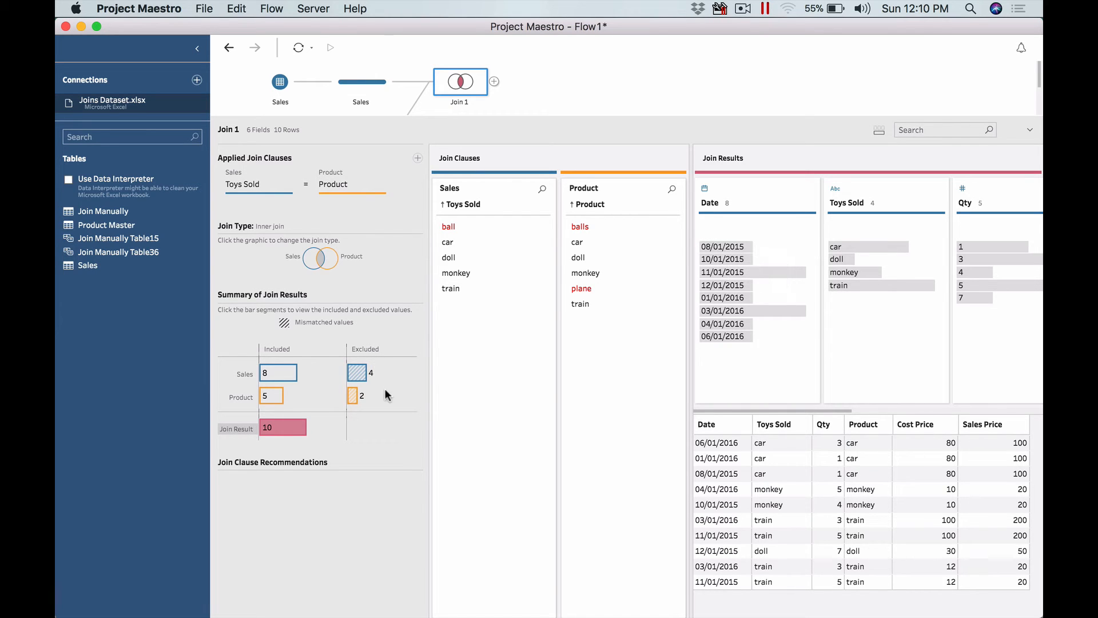
# - Inspect the Sales included and excluded segments of the join summary, comparing them with the Sales step's rows
pyautogui.moveTo(272, 376)
pyautogui.moveTo(273, 433)
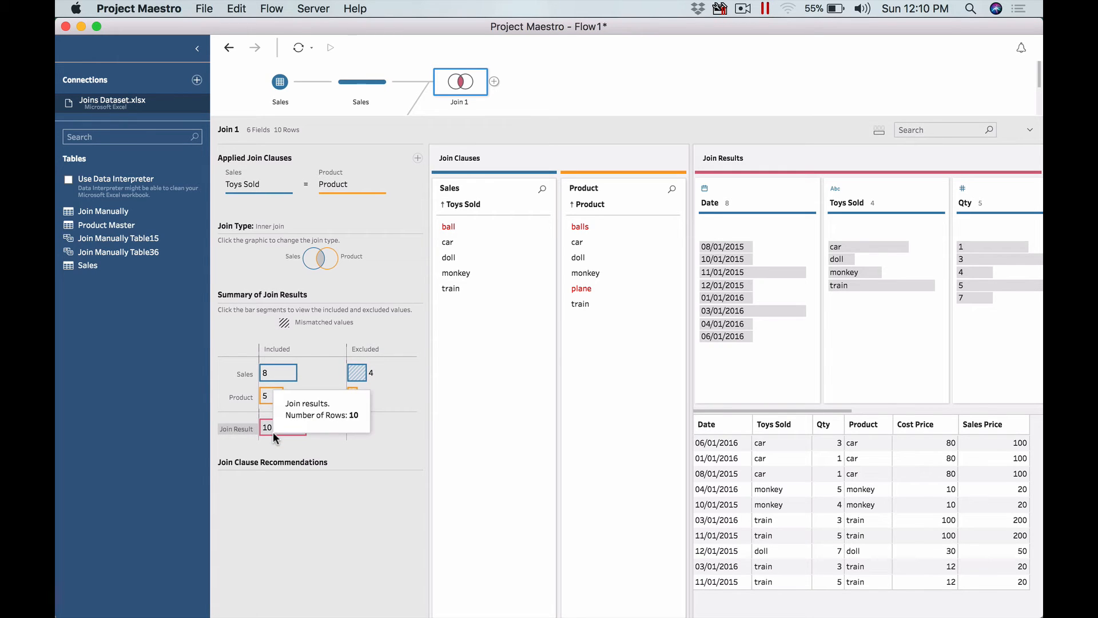
pyautogui.click(283, 376)
pyautogui.click(356, 372)
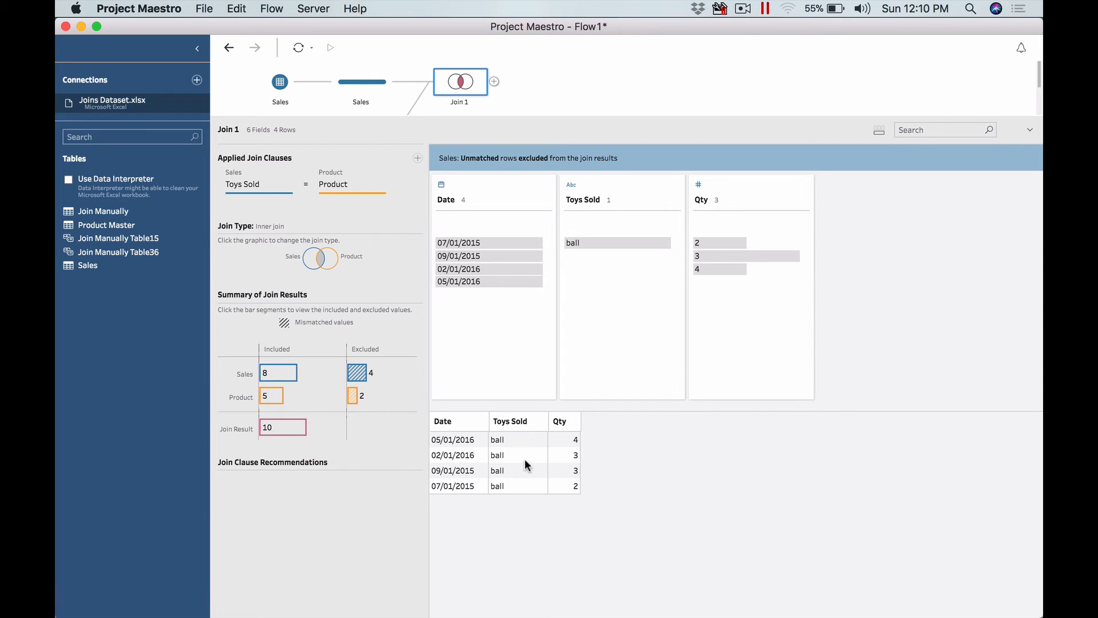
pyautogui.click(355, 78)
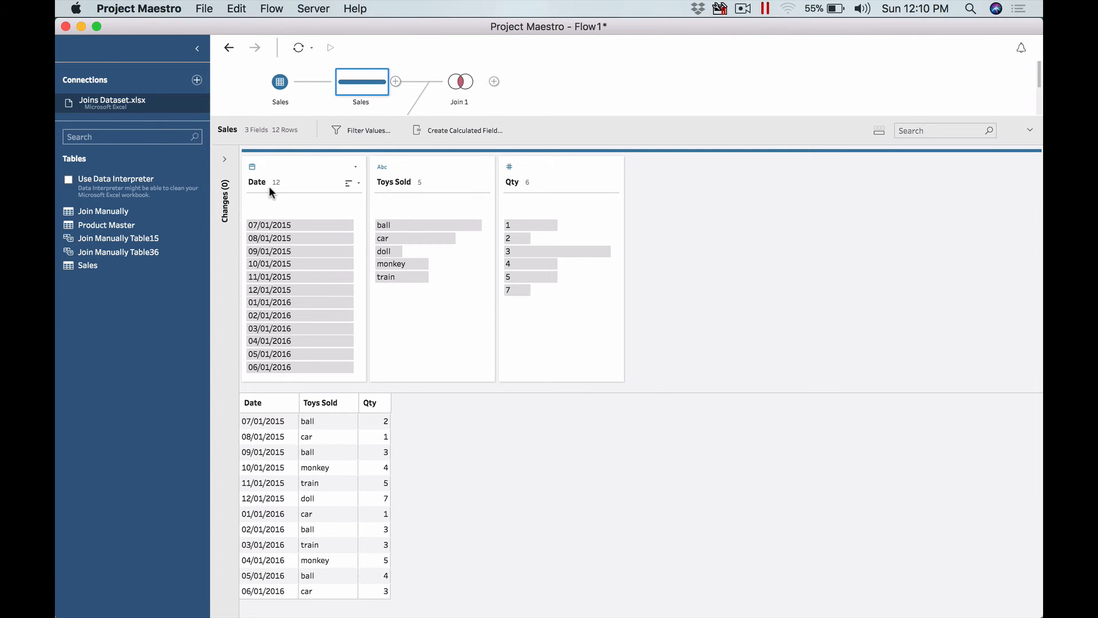
pyautogui.click(456, 83)
pyautogui.moveTo(261, 373)
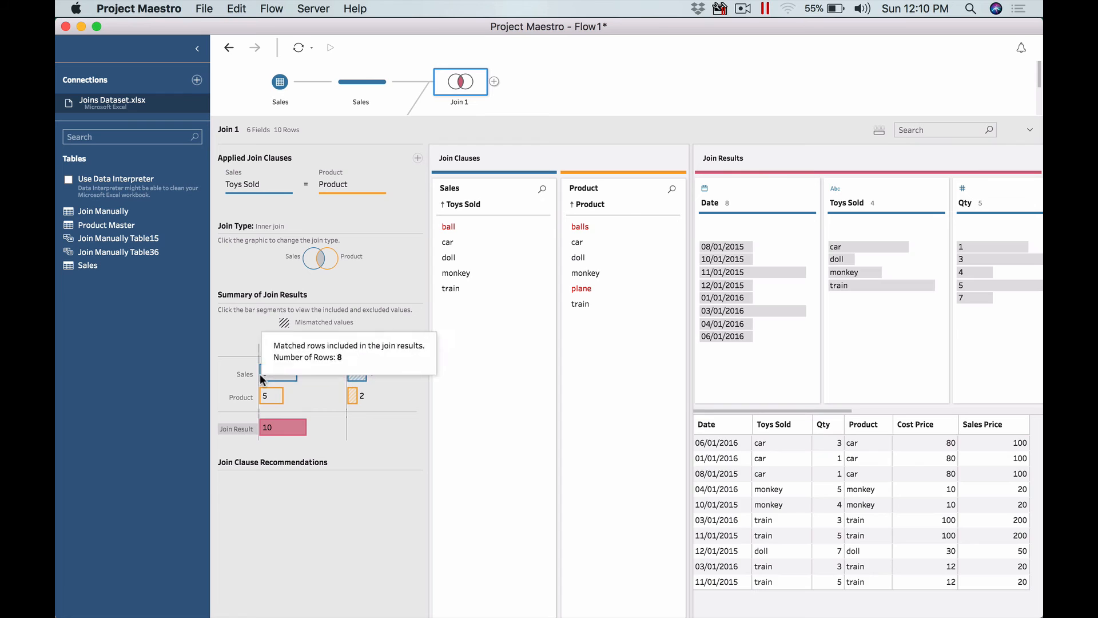
pyautogui.click(356, 373)
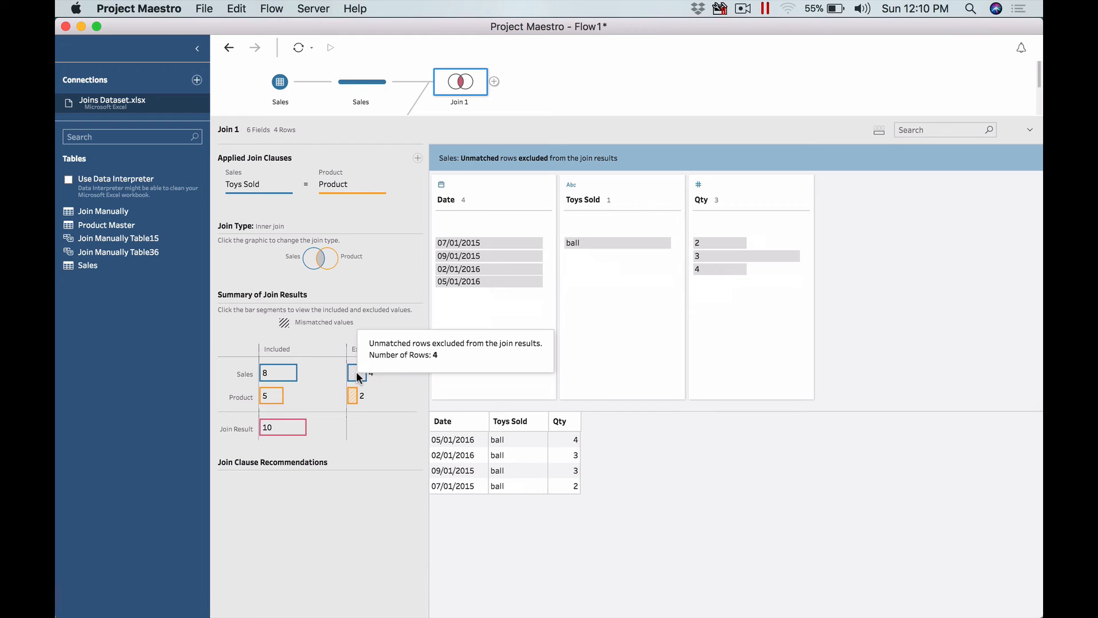
pyautogui.click(273, 370)
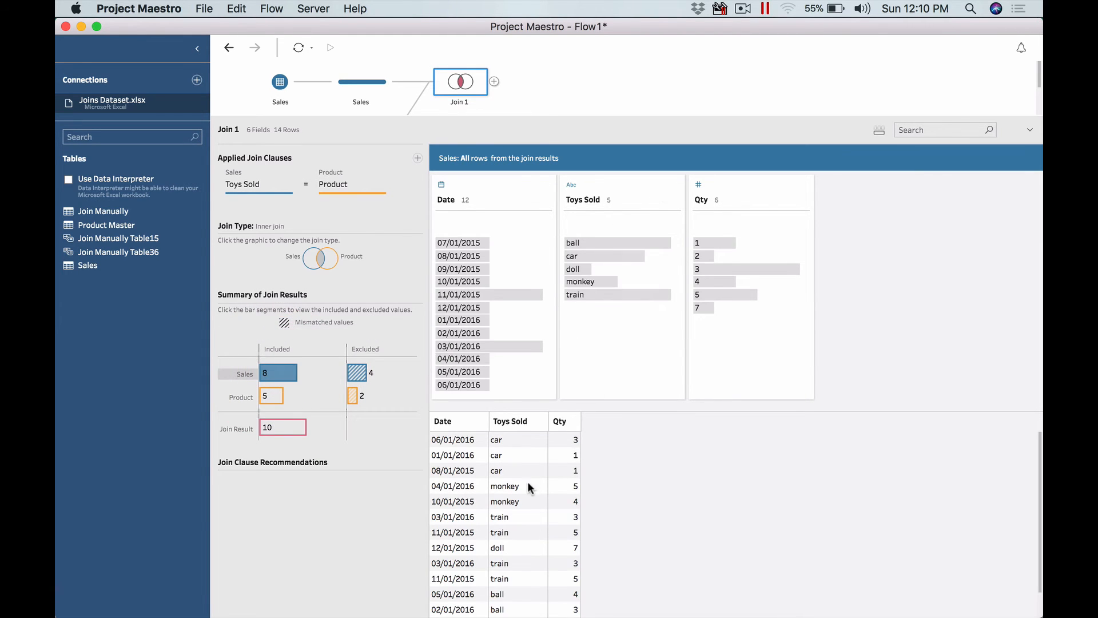
pyautogui.scroll(-1, 516, 472)
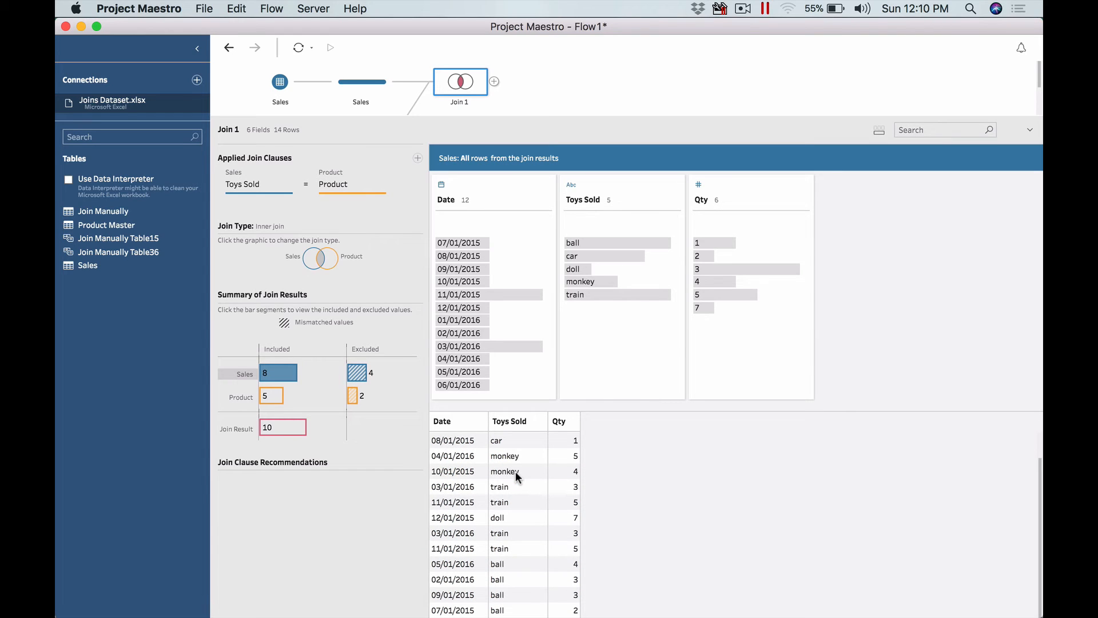
pyautogui.scroll(1, 516, 471)
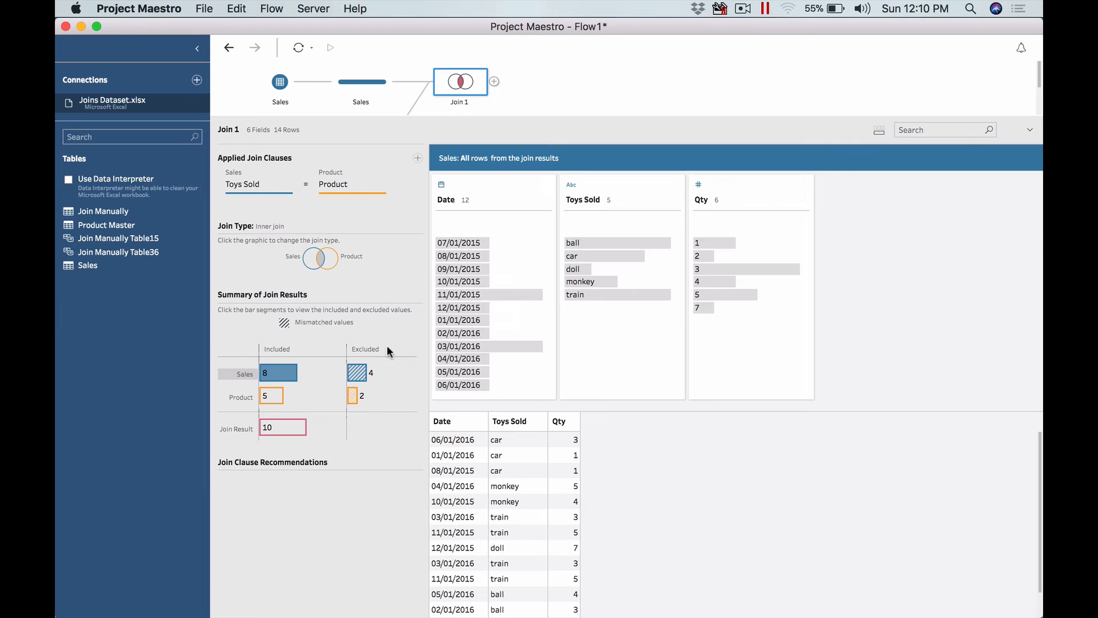
pyautogui.click(271, 377)
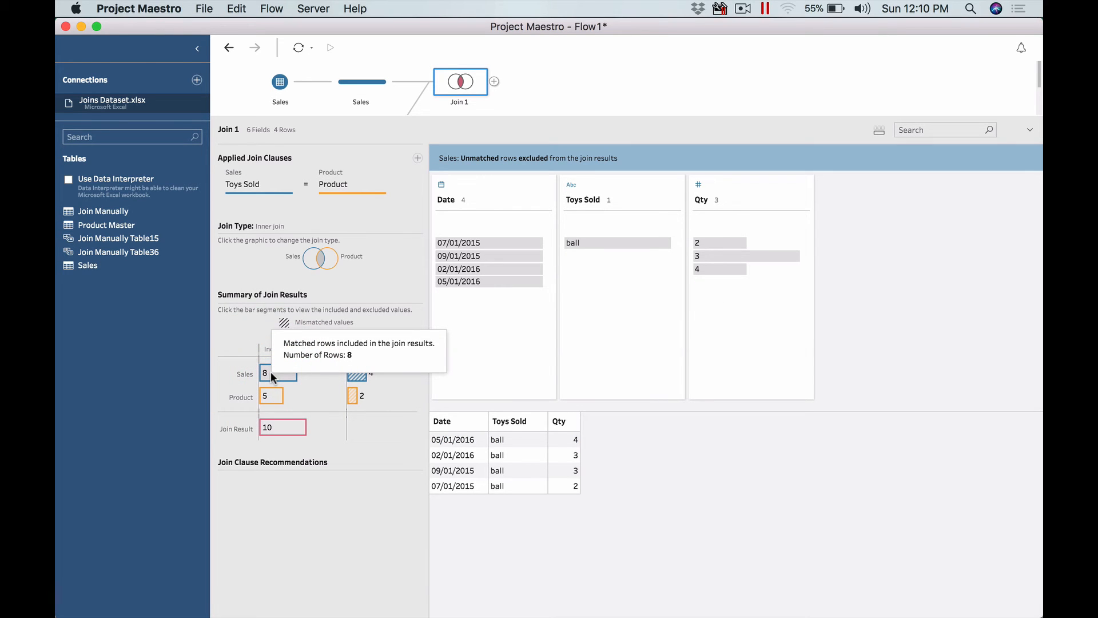
pyautogui.click(271, 375)
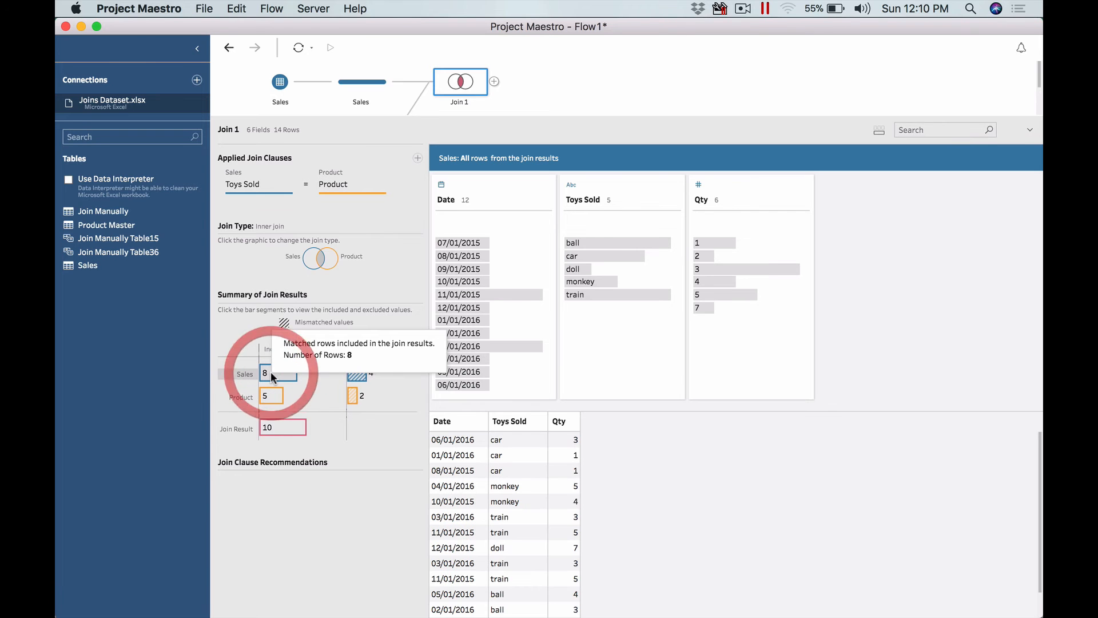
pyautogui.click(271, 375)
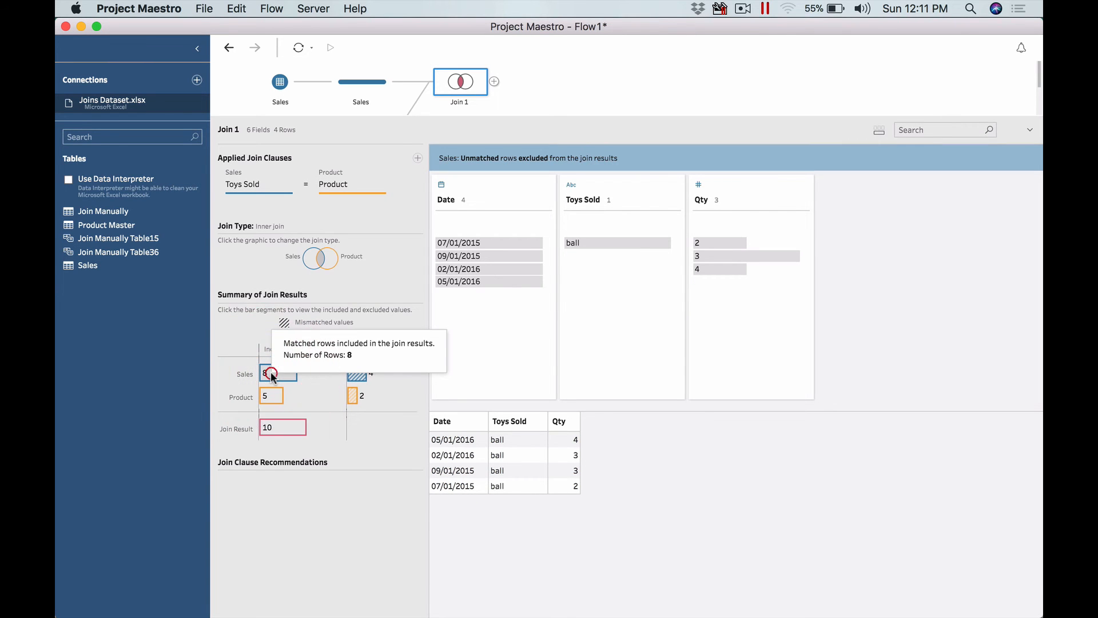
pyautogui.click(274, 374)
pyautogui.click(279, 374)
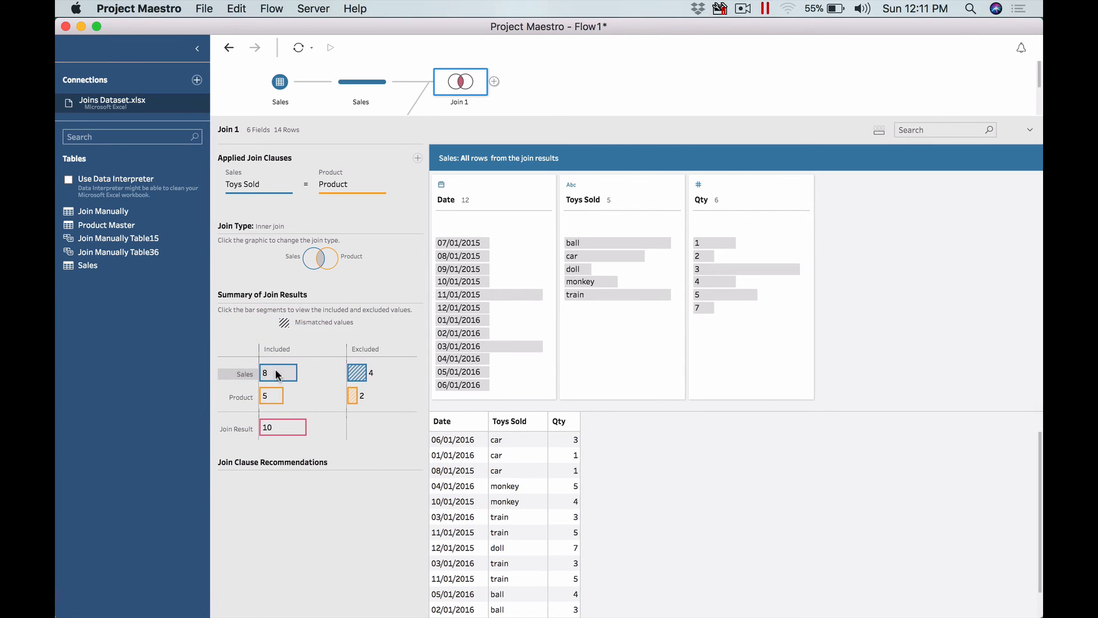
pyautogui.click(279, 375)
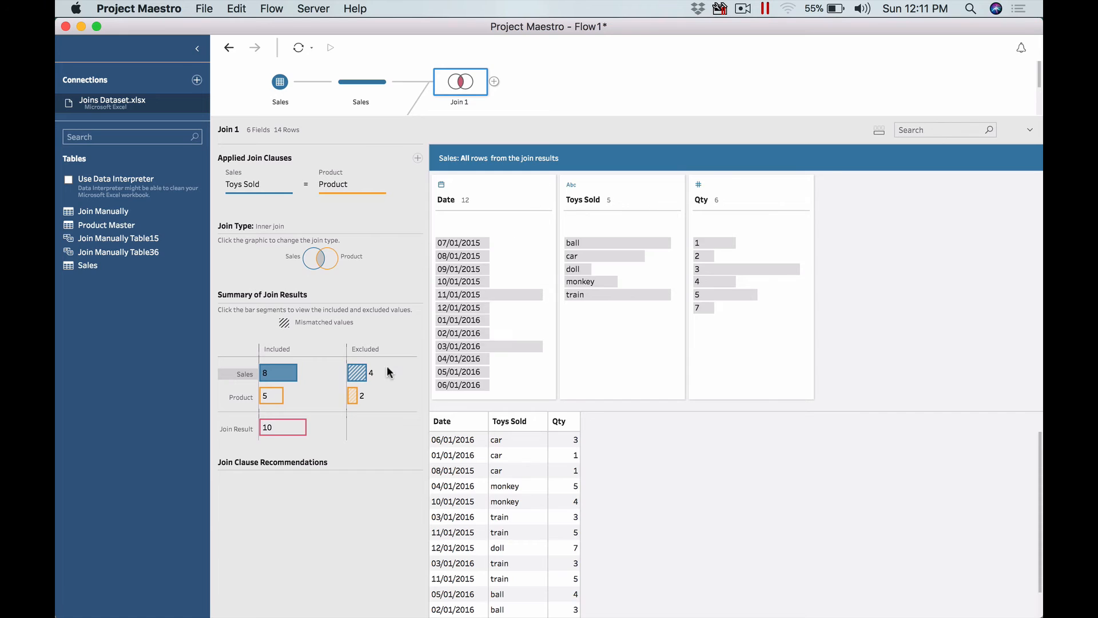
pyautogui.click(357, 373)
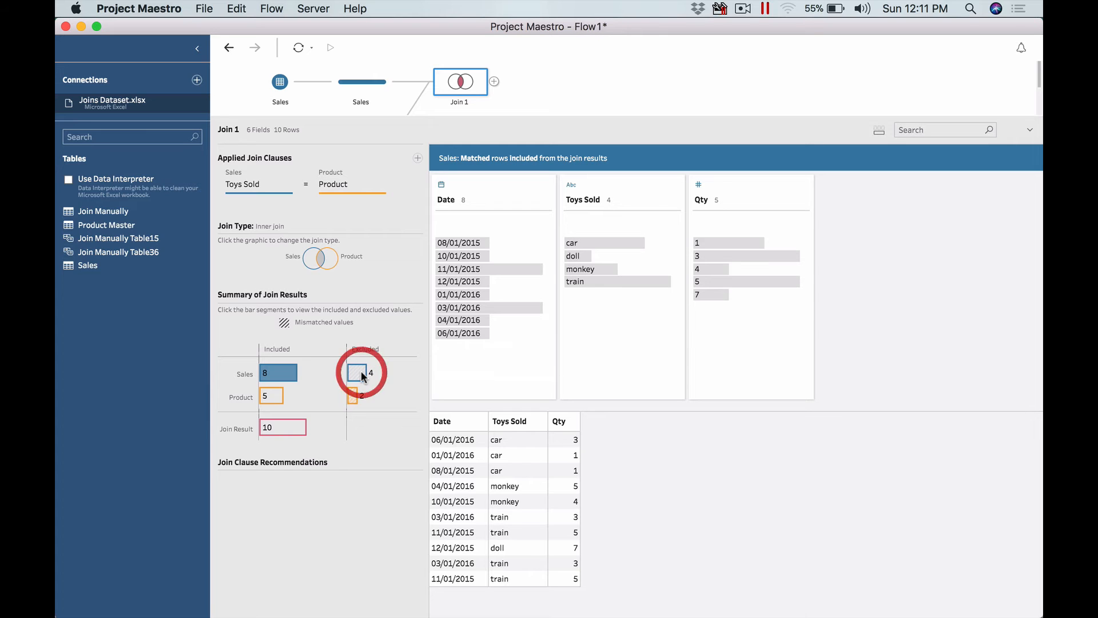
pyautogui.click(275, 373)
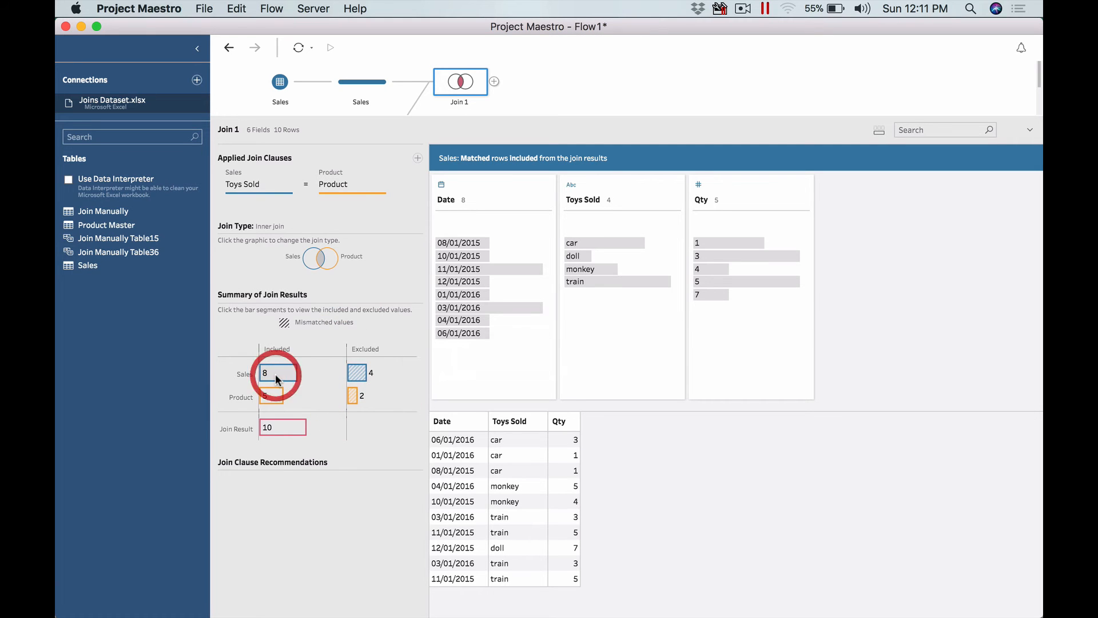
pyautogui.click(363, 372)
pyautogui.click(363, 373)
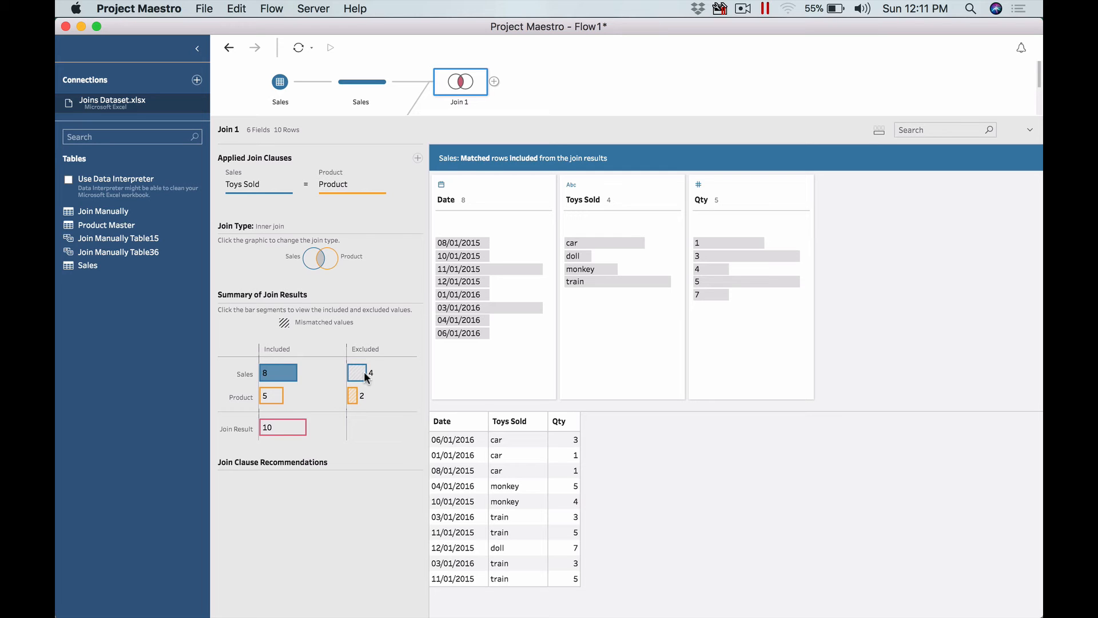
# - Inspect the Product included and excluded segments of the join summary
pyautogui.click(271, 397)
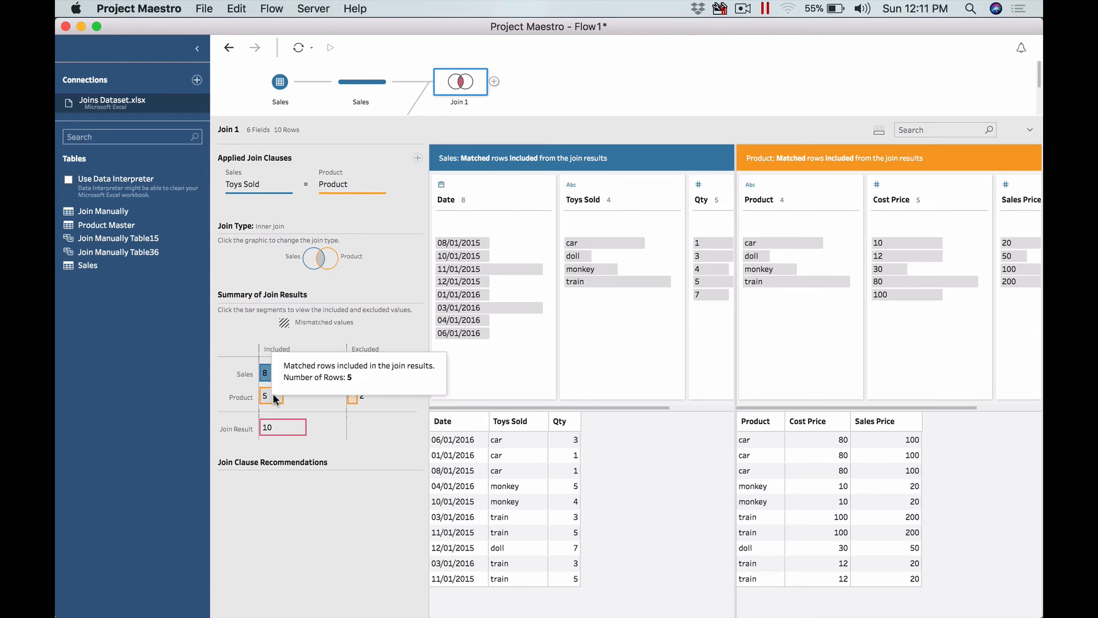
pyautogui.click(353, 399)
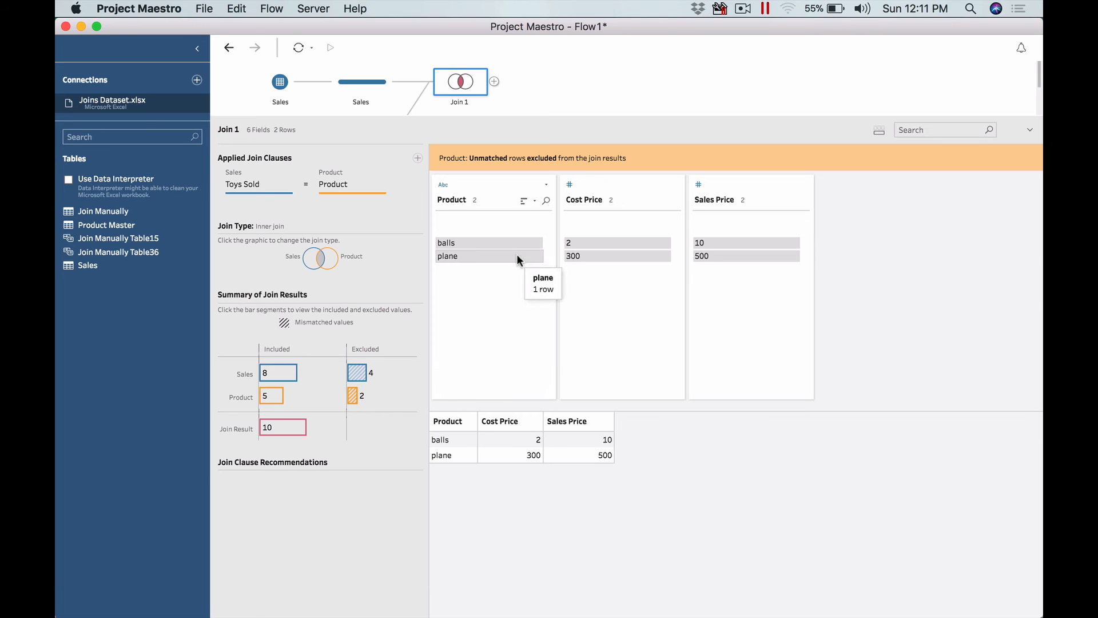
pyautogui.click(279, 392)
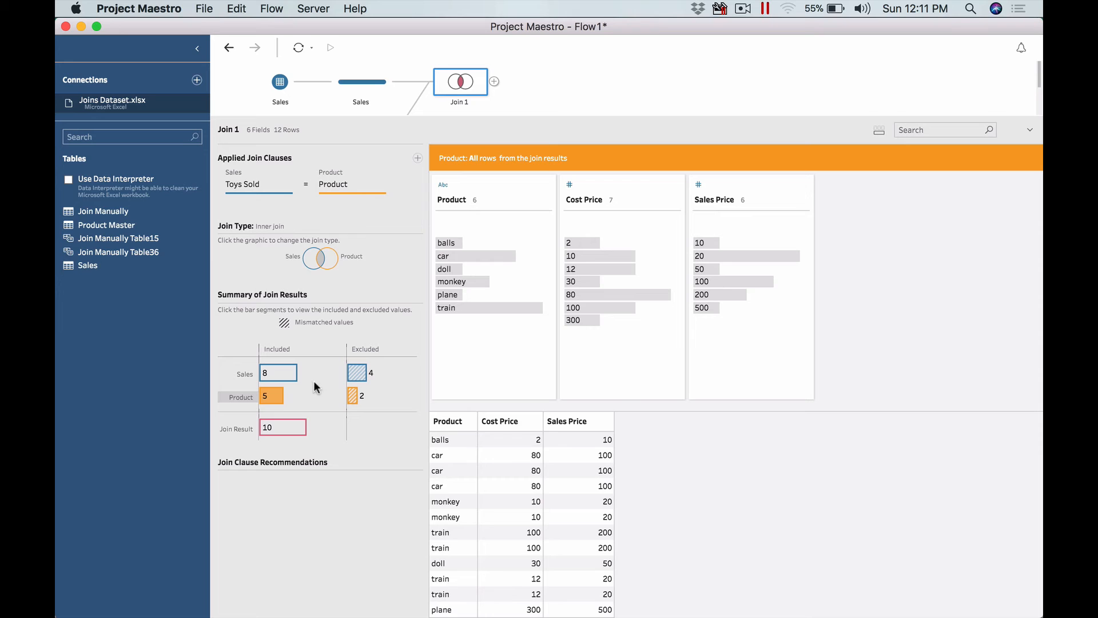
pyautogui.click(277, 395)
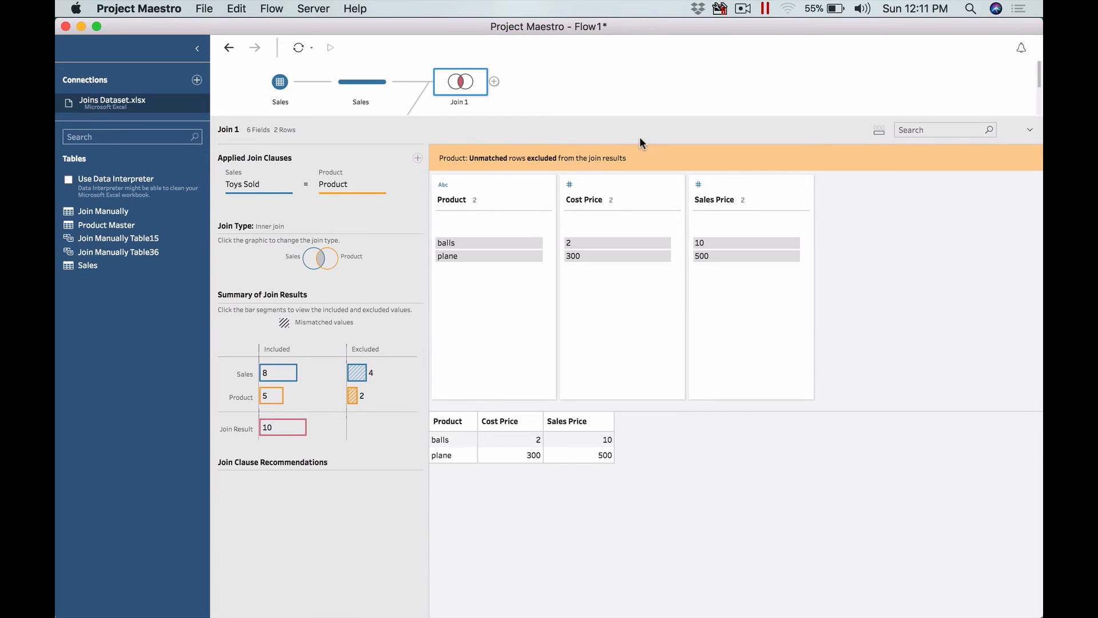
# - Switch to Excel and bold the Toys Sold and Qty cells of both train sales rows on the Join Manually sheet
pyautogui.press('super+Tab')
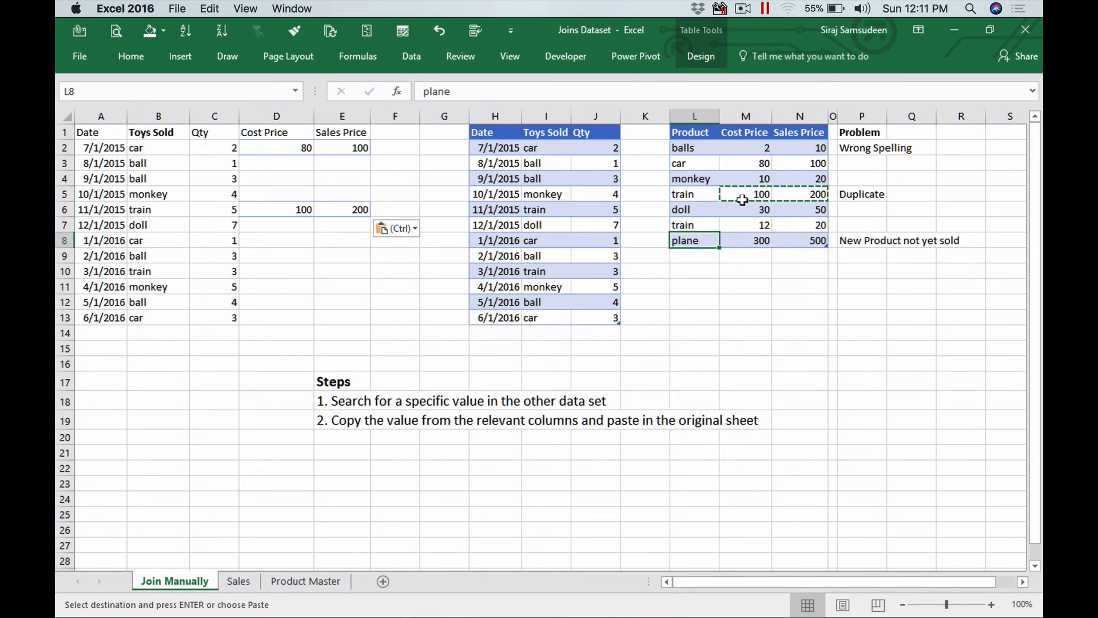
pyautogui.click(744, 193)
pyautogui.press('Escape')
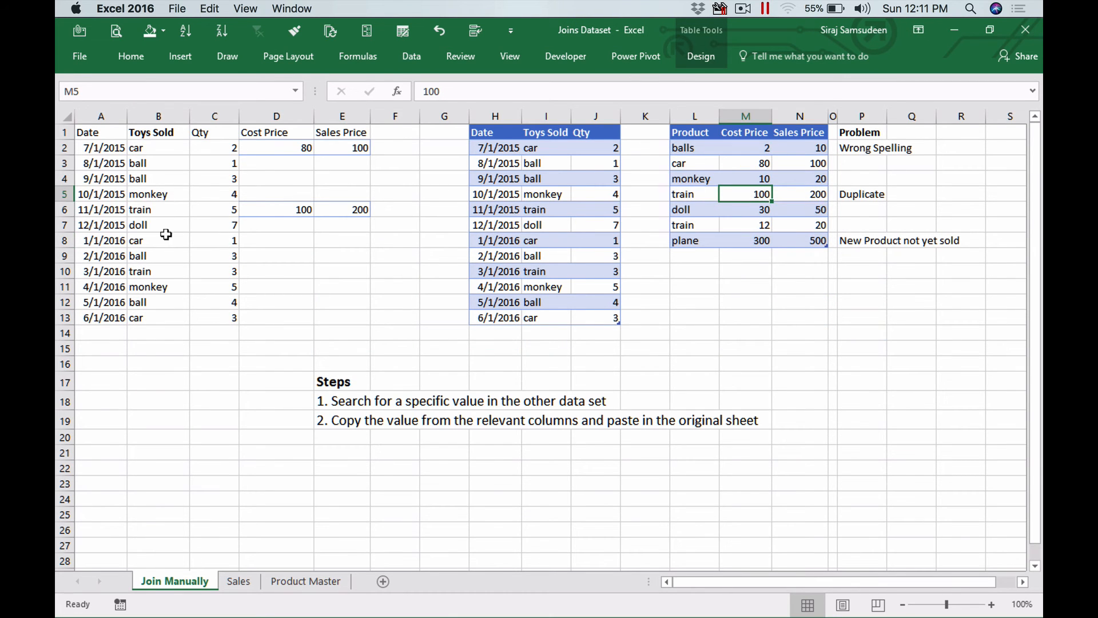
pyautogui.moveTo(150, 272); pyautogui.dragTo(210, 271)
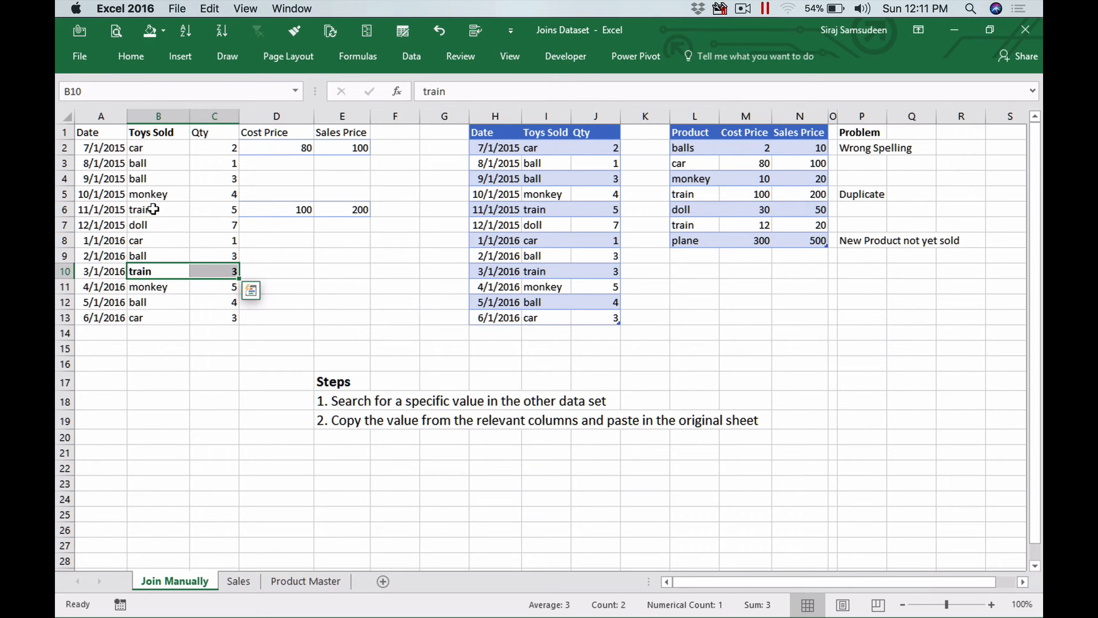
pyautogui.moveTo(152, 209); pyautogui.dragTo(203, 210)
pyautogui.press('super+b')
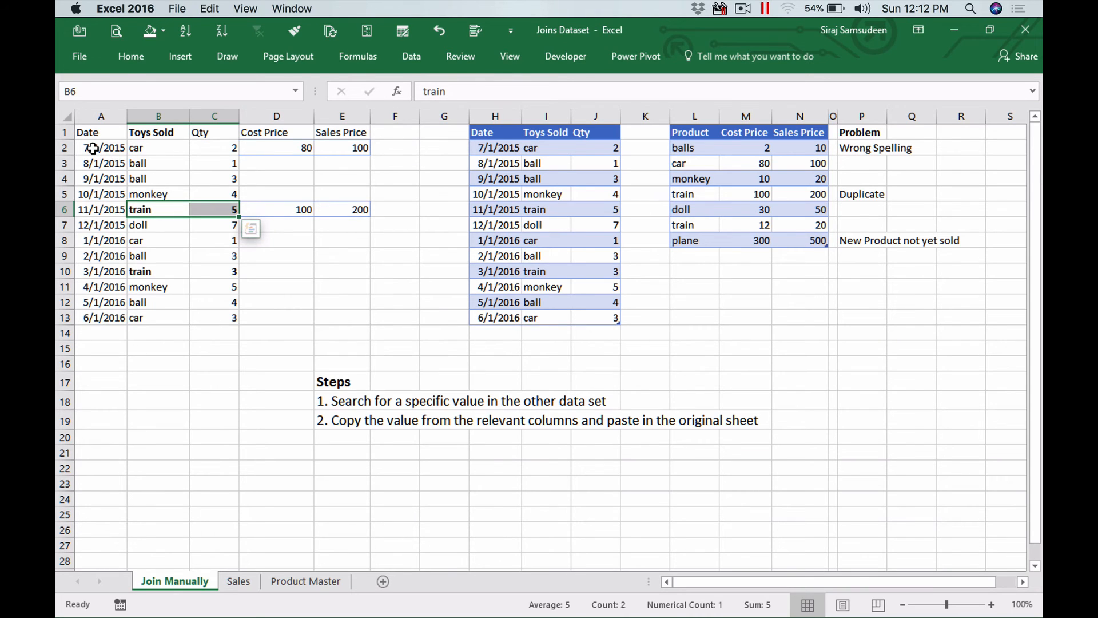
# - Select the dates, the train rows and the ball rows on the Join Manually sheet to compare them
pyautogui.moveTo(92, 148); pyautogui.dragTo(107, 313)
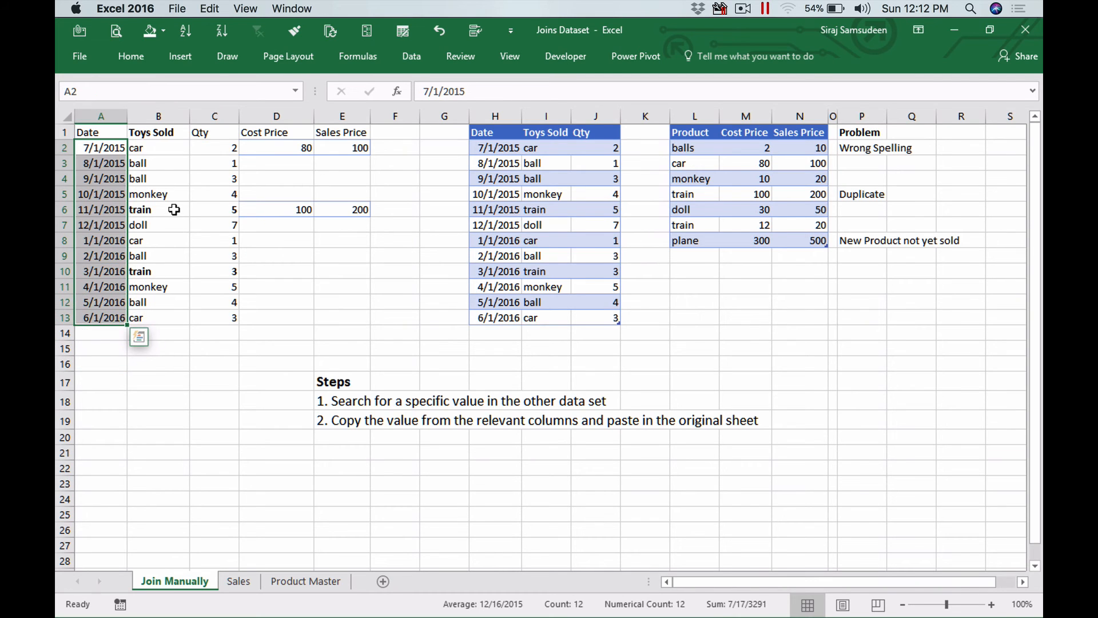
pyautogui.moveTo(172, 210); pyautogui.dragTo(220, 210)
pyautogui.moveTo(163, 271); pyautogui.dragTo(220, 272)
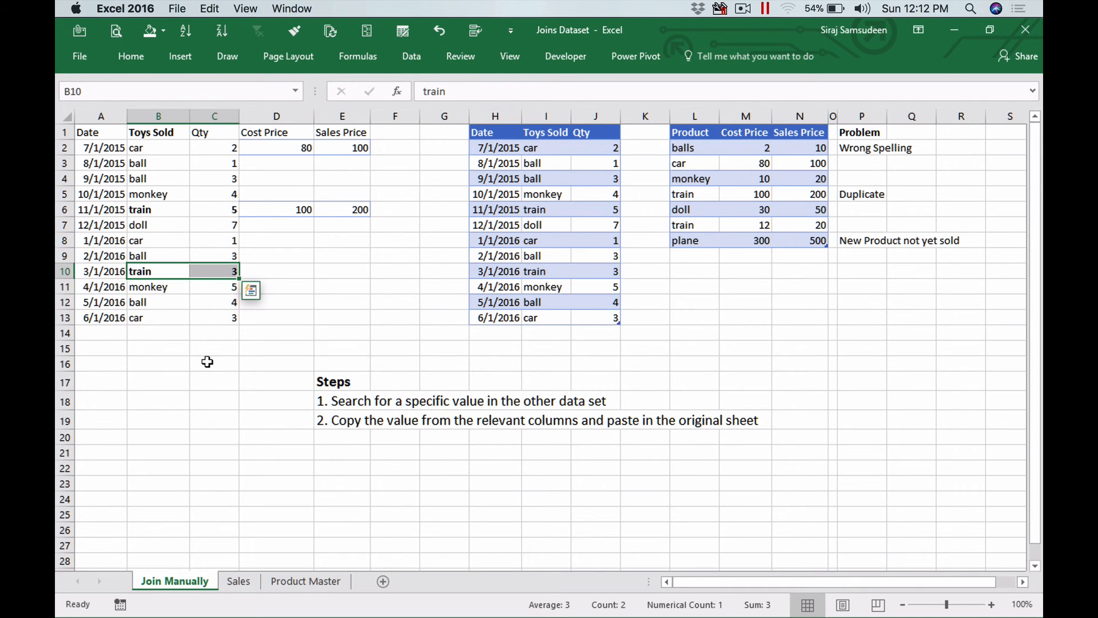
pyautogui.moveTo(164, 163); pyautogui.dragTo(220, 177)
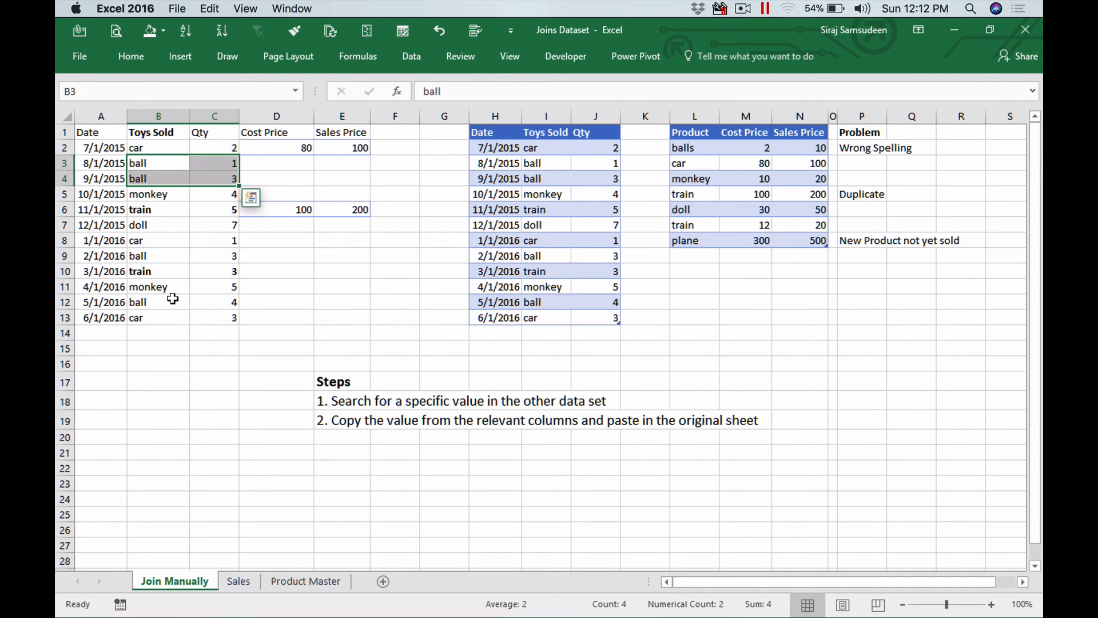
# - Return to Project Maestro and enlarge the flow pane to show the whole flow
pyautogui.press('super+Tab')
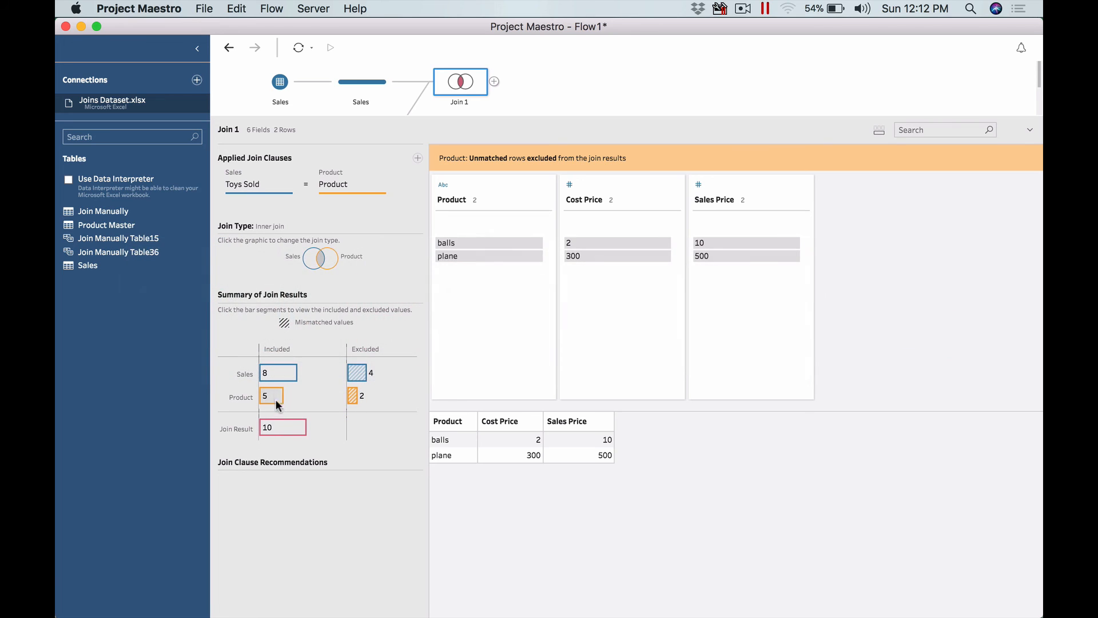
pyautogui.moveTo(267, 434)
pyautogui.moveTo(719, 115); pyautogui.dragTo(724, 179)
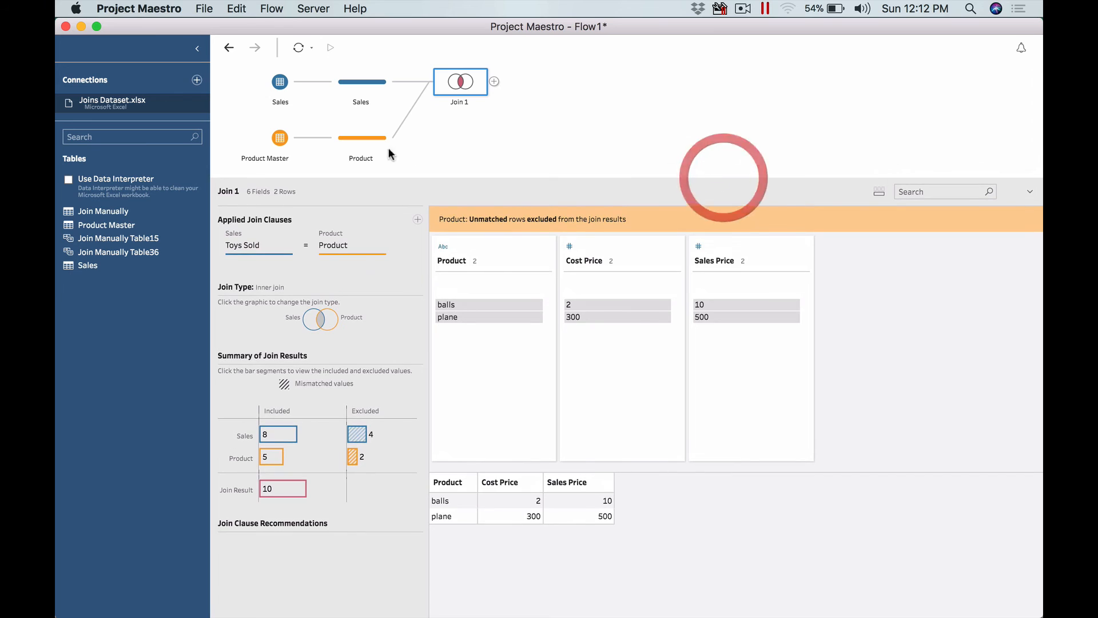
# - Try excluding both train rows from the Product step, then undo the exclusion
pyautogui.click(367, 138)
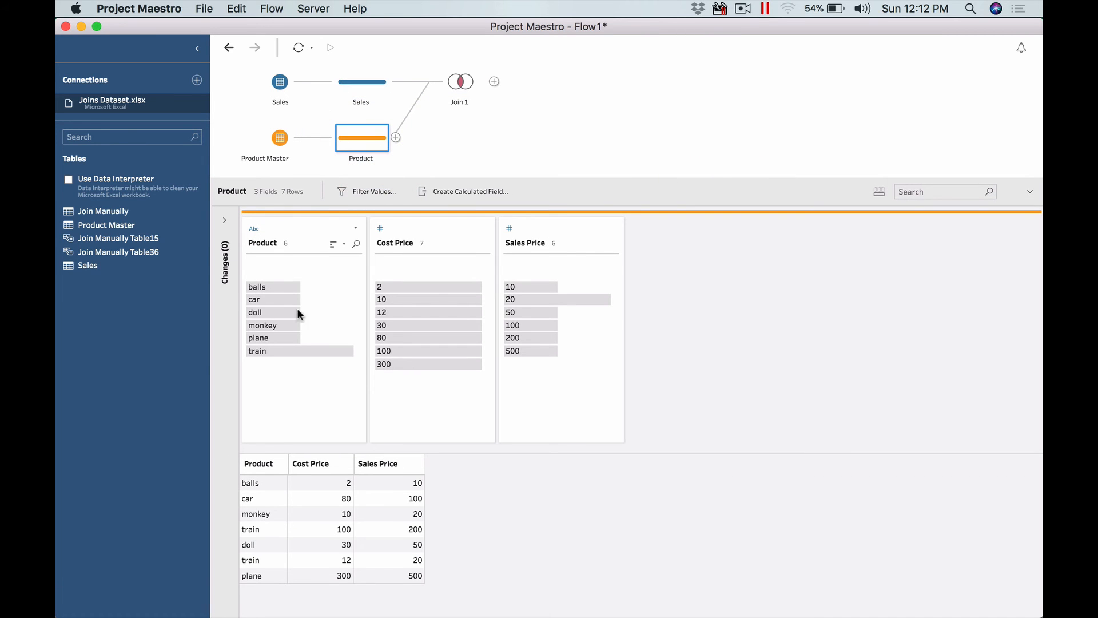
pyautogui.click(291, 350)
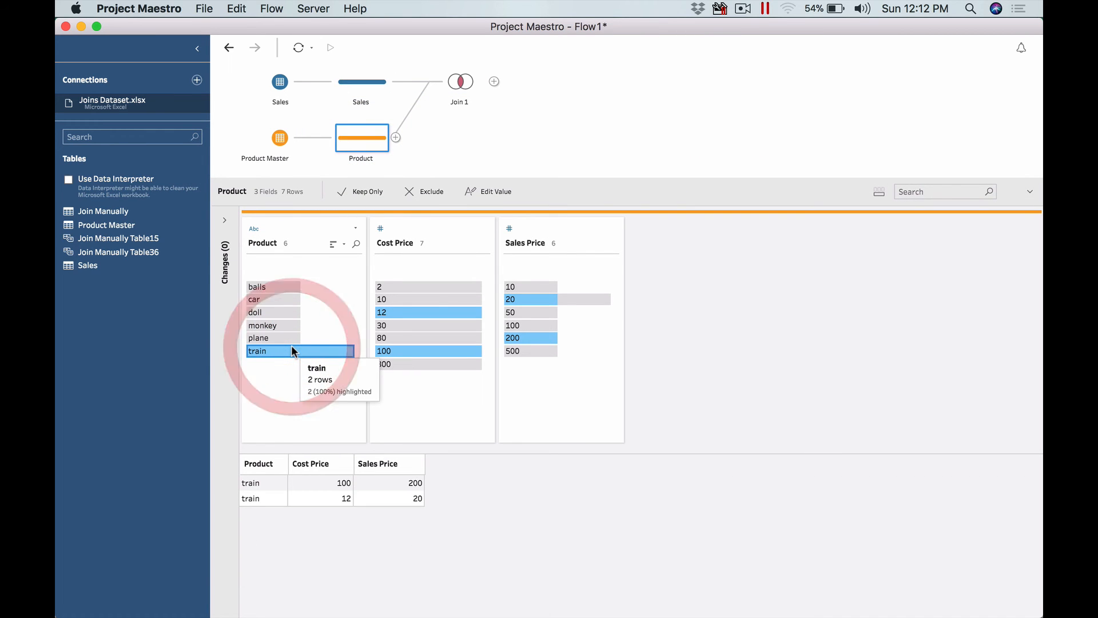
pyautogui.click(270, 498)
pyautogui.rightClick(271, 498)
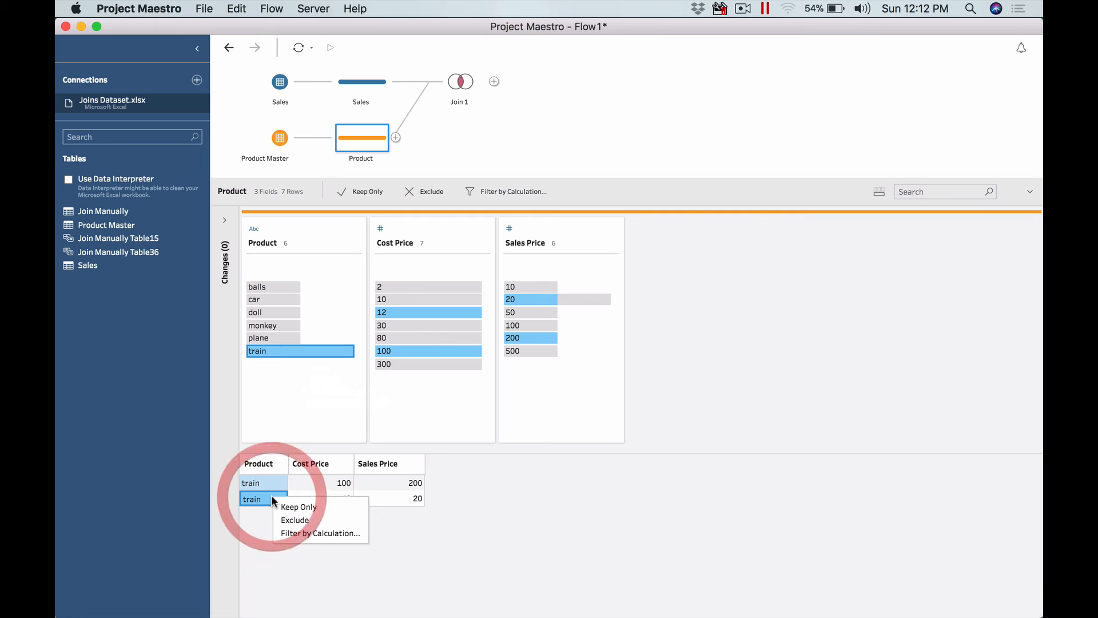
pyautogui.click(303, 519)
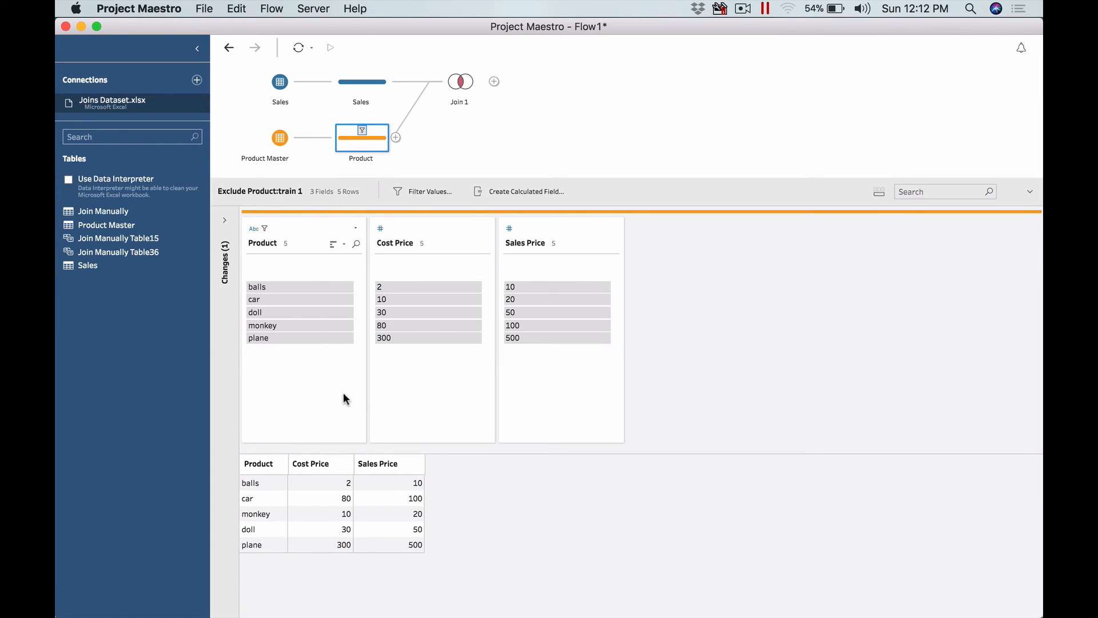
pyautogui.click(229, 48)
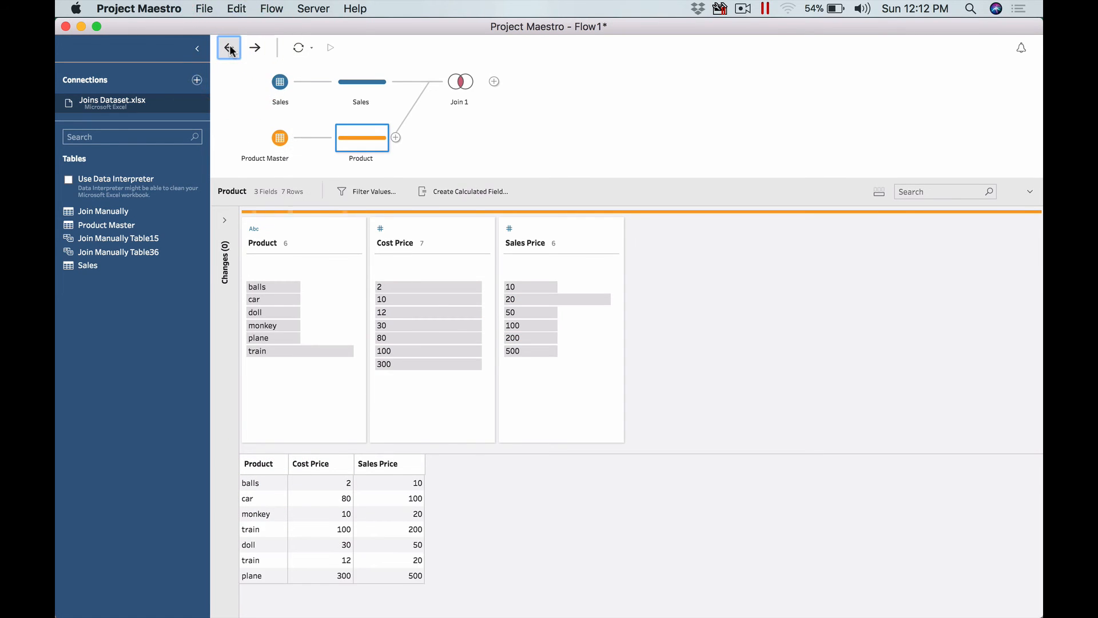
# - Try filtering the Product step by calculation to the train row with cost price 12, then undo the filter
pyautogui.click(310, 350)
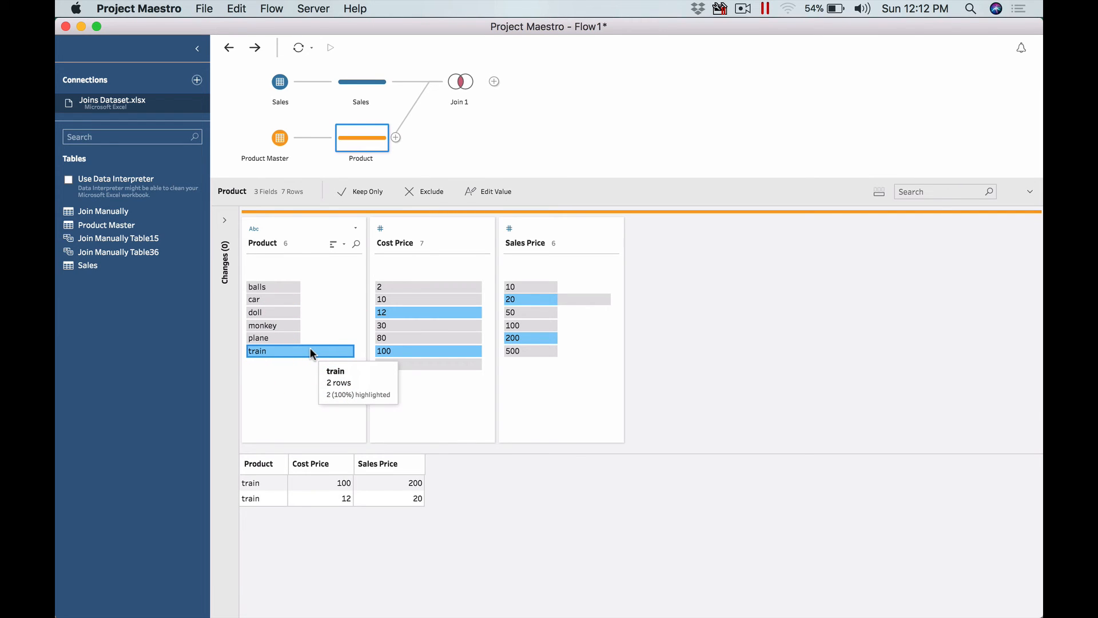
pyautogui.click(261, 498)
pyautogui.keyDown('shift'); pyautogui.click(317, 498); pyautogui.keyUp('shift')
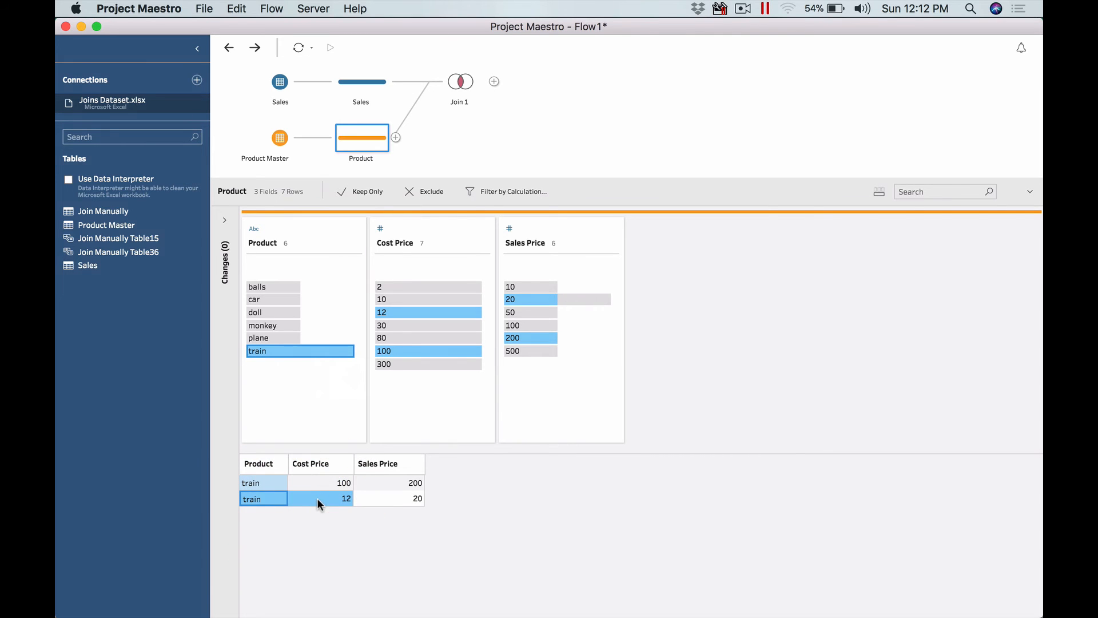
pyautogui.rightClick(318, 500)
pyautogui.click(357, 537)
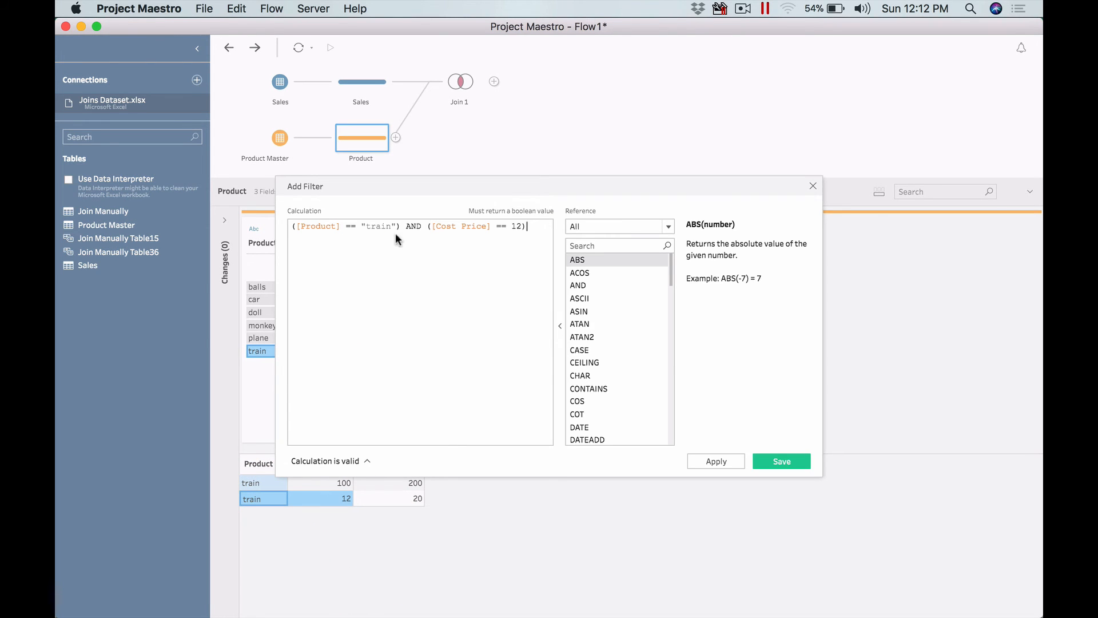
pyautogui.click(784, 461)
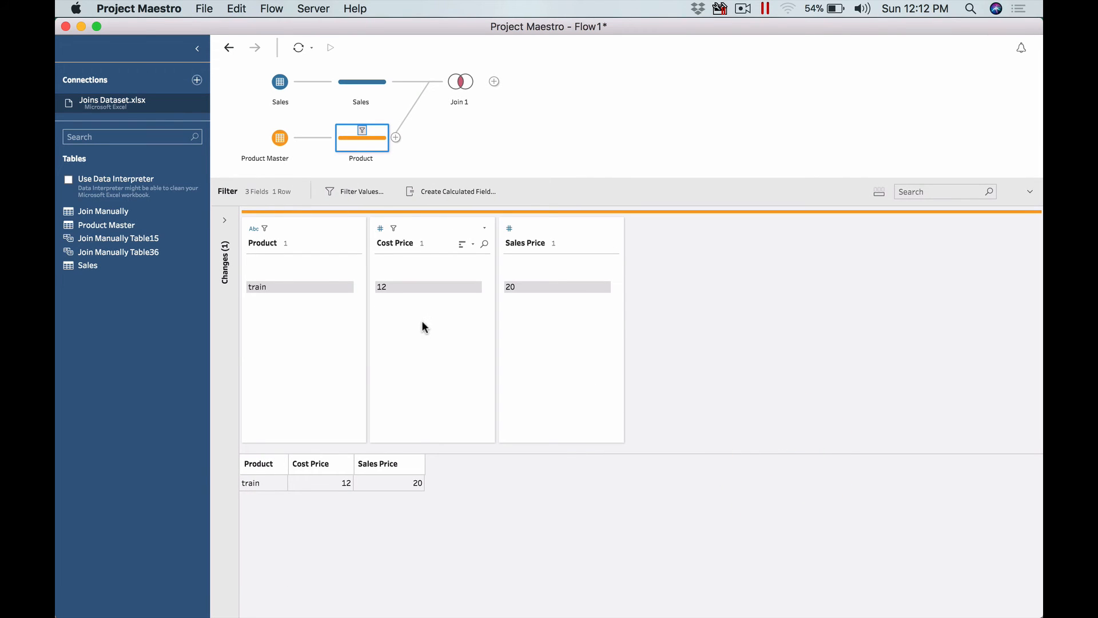
pyautogui.click(229, 47)
# - Filter out the train row with cost price 12 in the Product step using the calculation NOT([Cost Price] == 12)
pyautogui.click(267, 573)
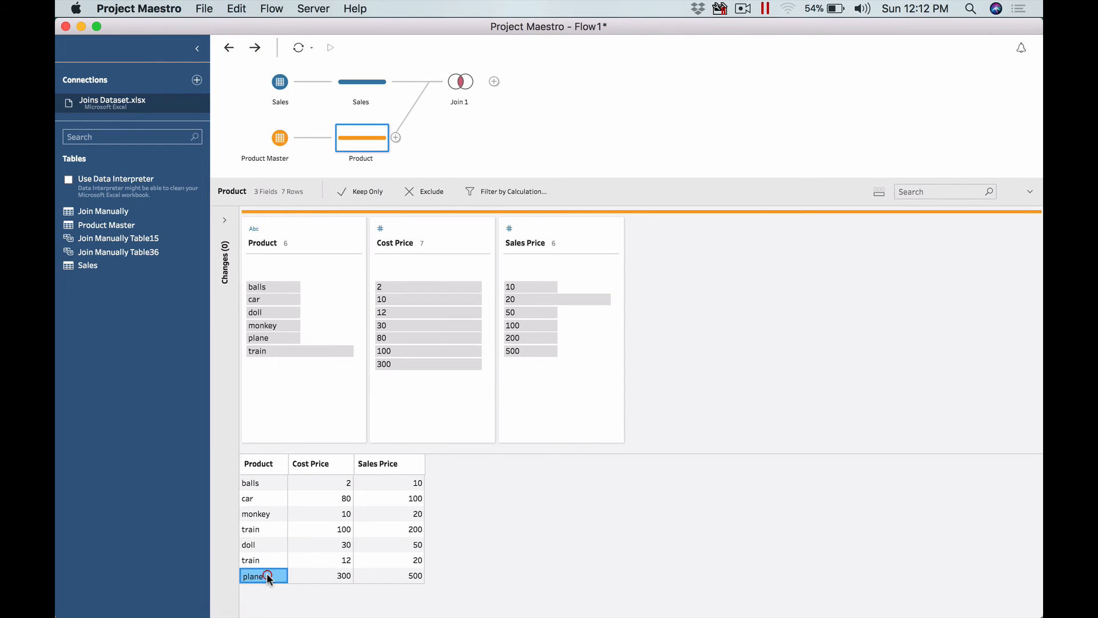
pyautogui.click(266, 556)
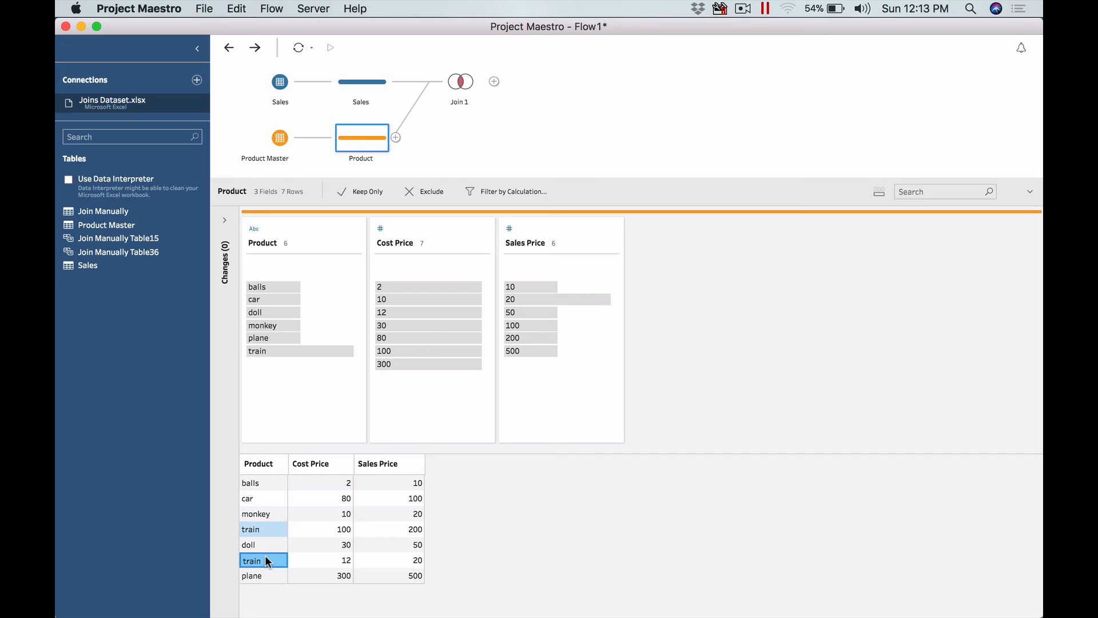
pyautogui.click(322, 562)
pyautogui.rightClick(321, 562)
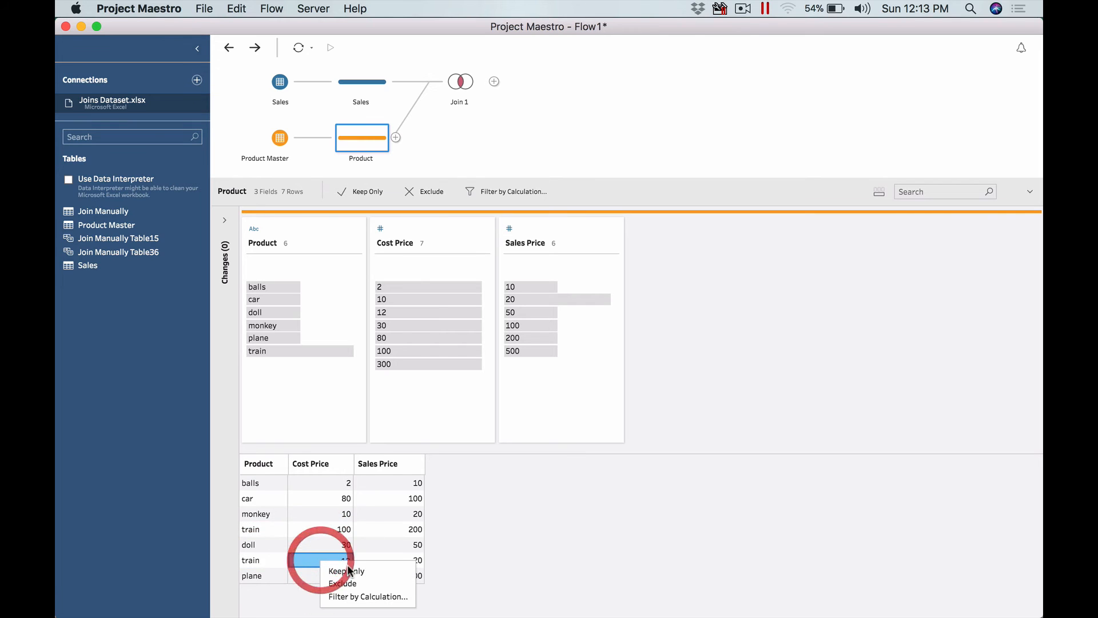
pyautogui.click(369, 595)
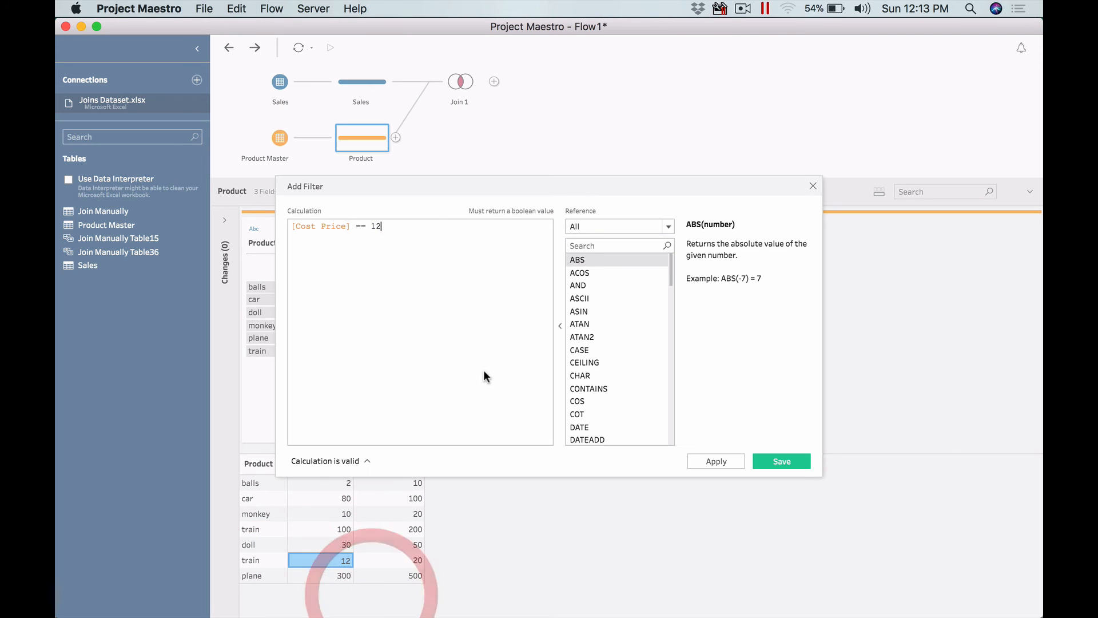
pyautogui.click(358, 225)
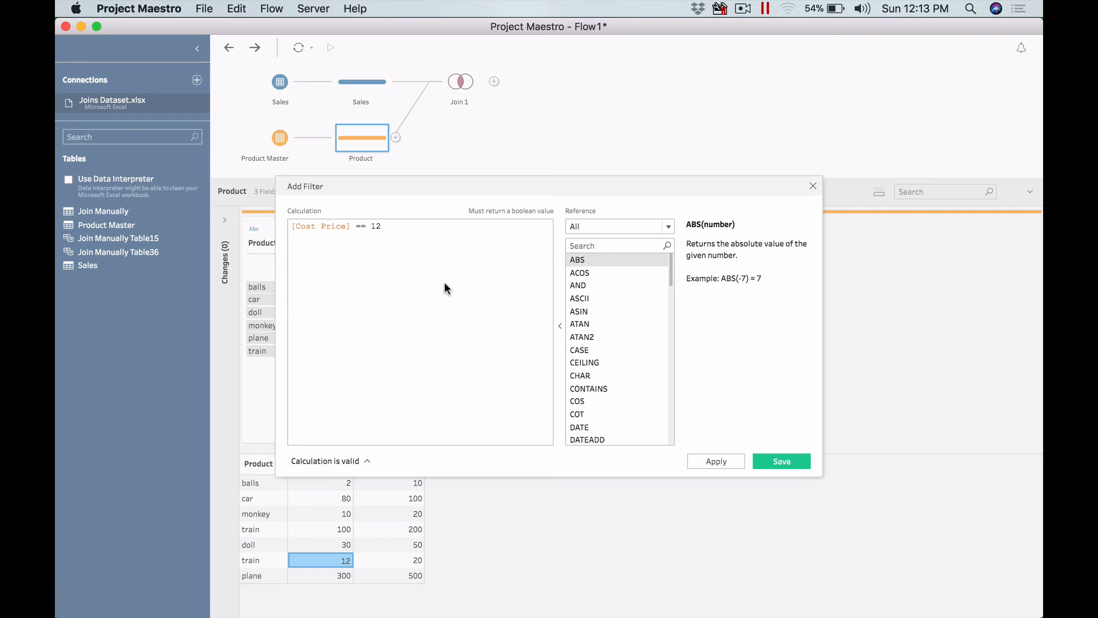
pyautogui.click(292, 226)
pyautogui.write('NOT ')
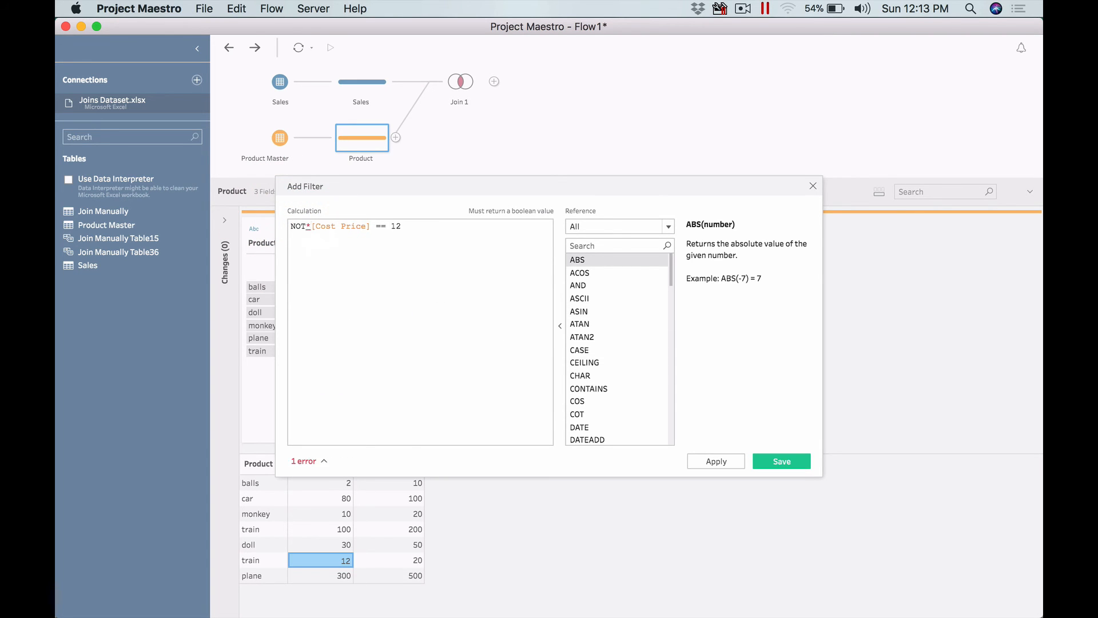
pyautogui.write('(')
pyautogui.write(')')
pyautogui.click(775, 461)
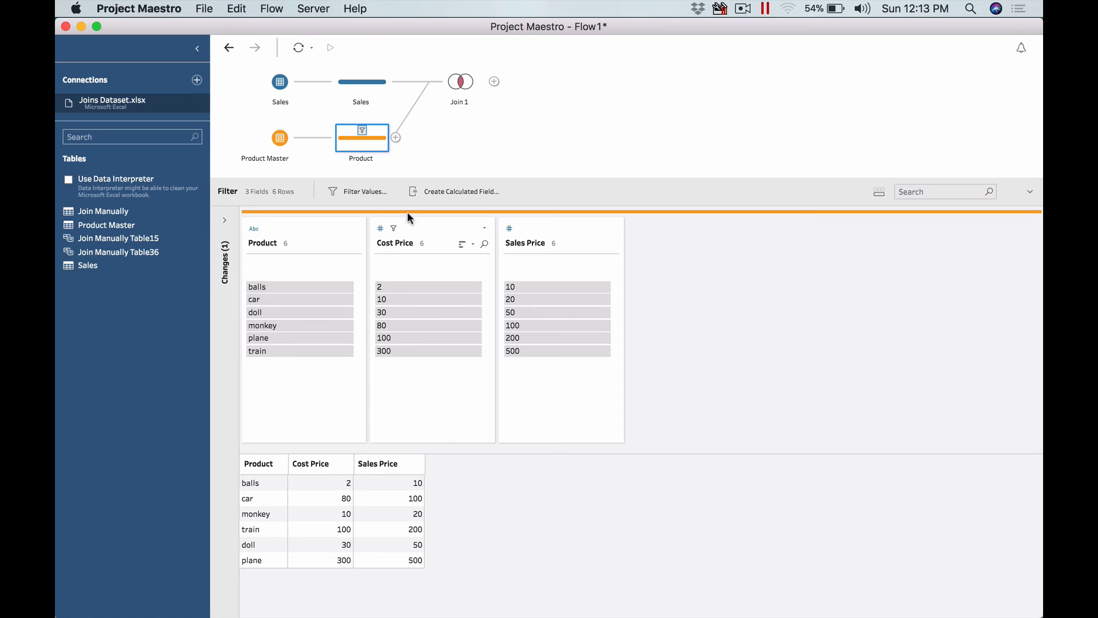
# - Inspect the join summary segments of Join 1 and the Sales and Product steps after the filter
pyautogui.click(461, 81)
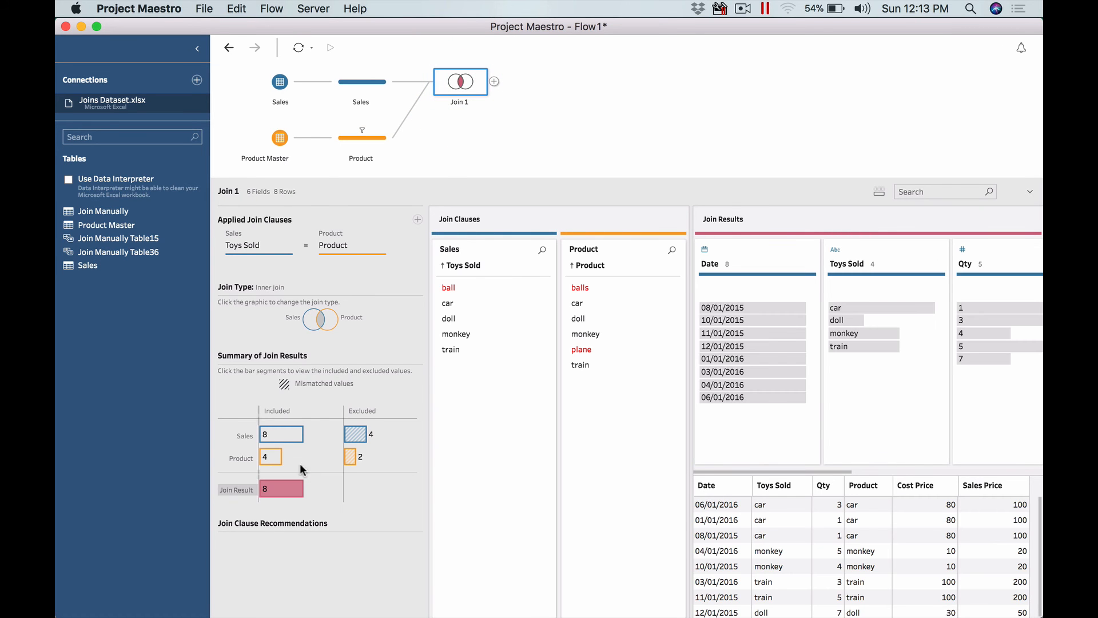
pyautogui.click(282, 440)
pyautogui.click(365, 130)
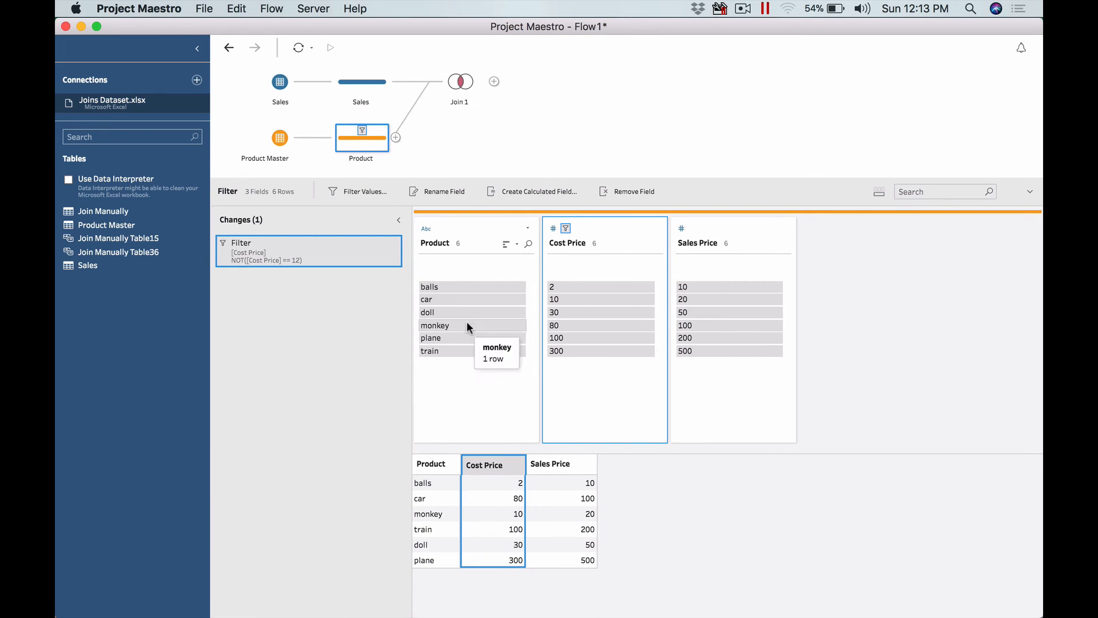
pyautogui.click(461, 81)
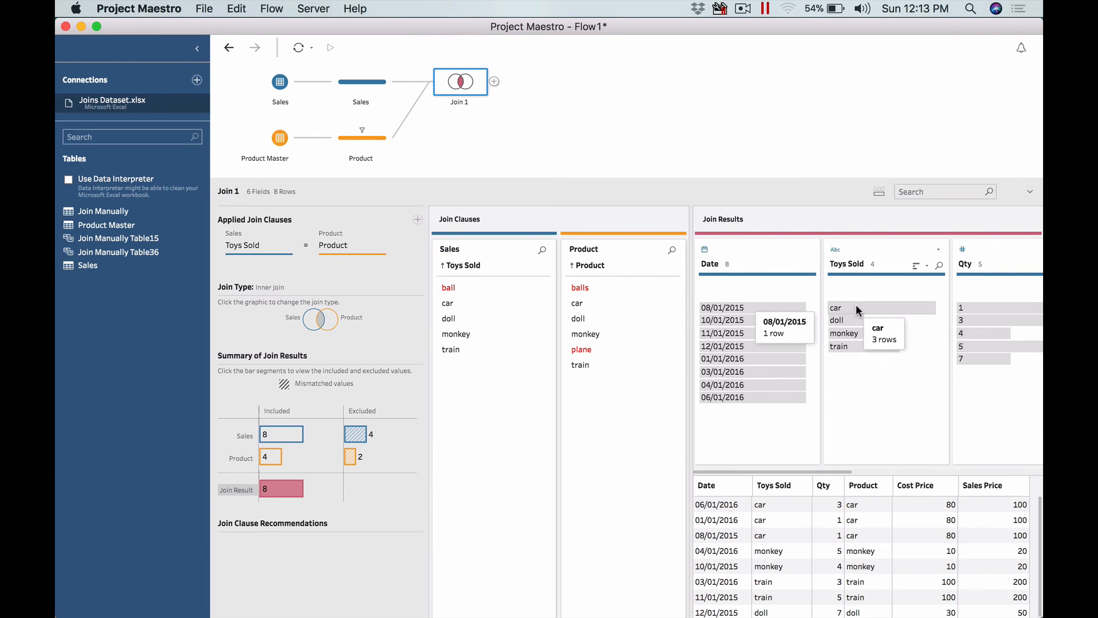
pyautogui.moveTo(818, 473); pyautogui.dragTo(981, 461)
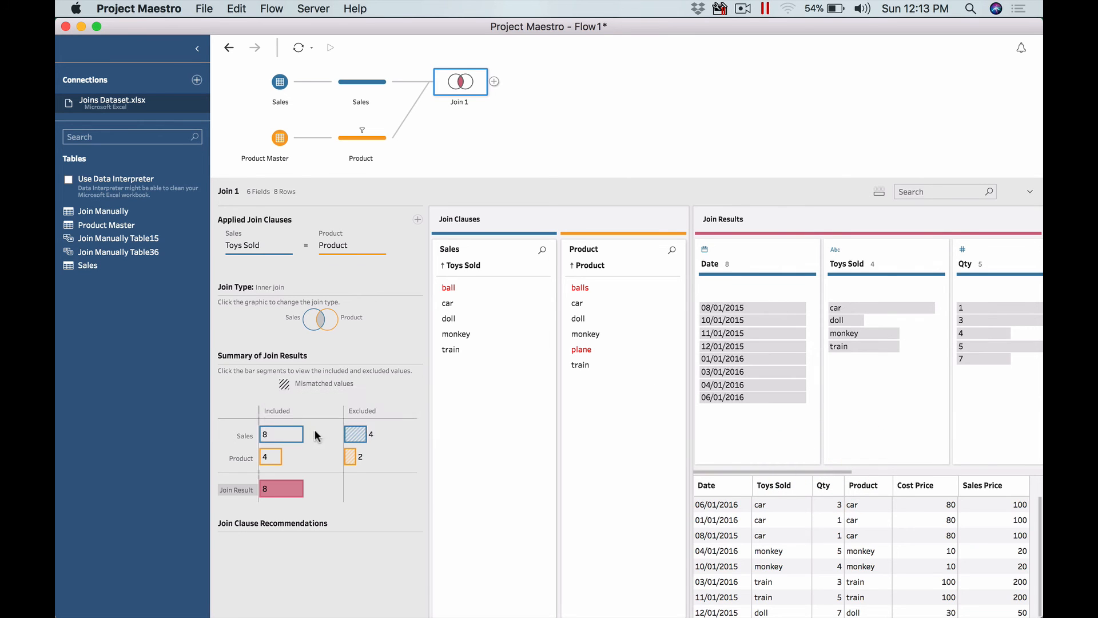
pyautogui.click(356, 434)
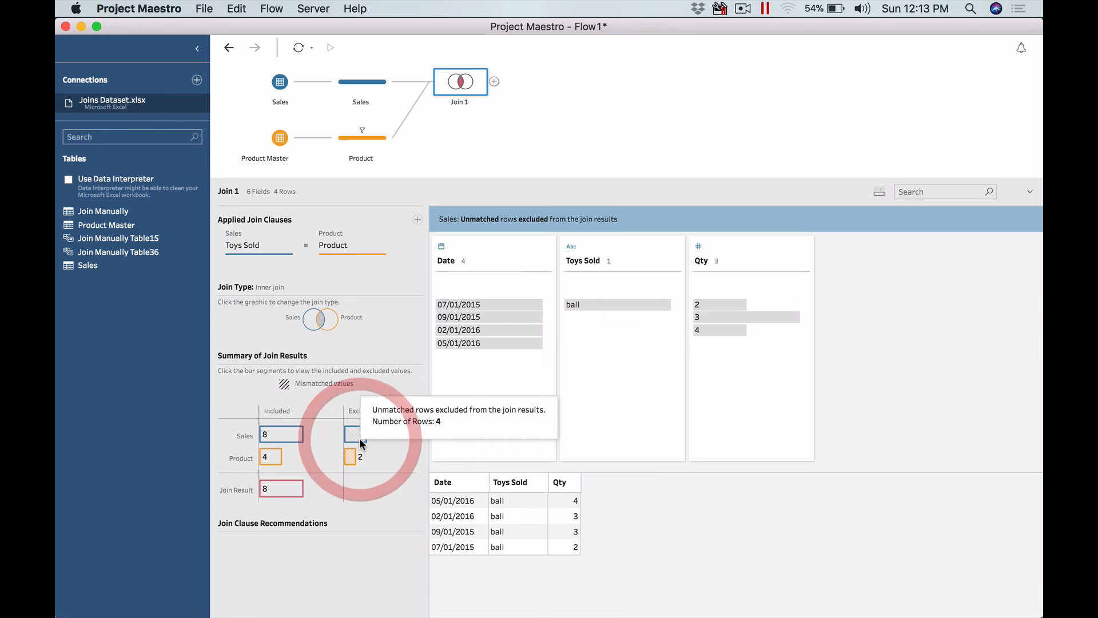
pyautogui.click(285, 434)
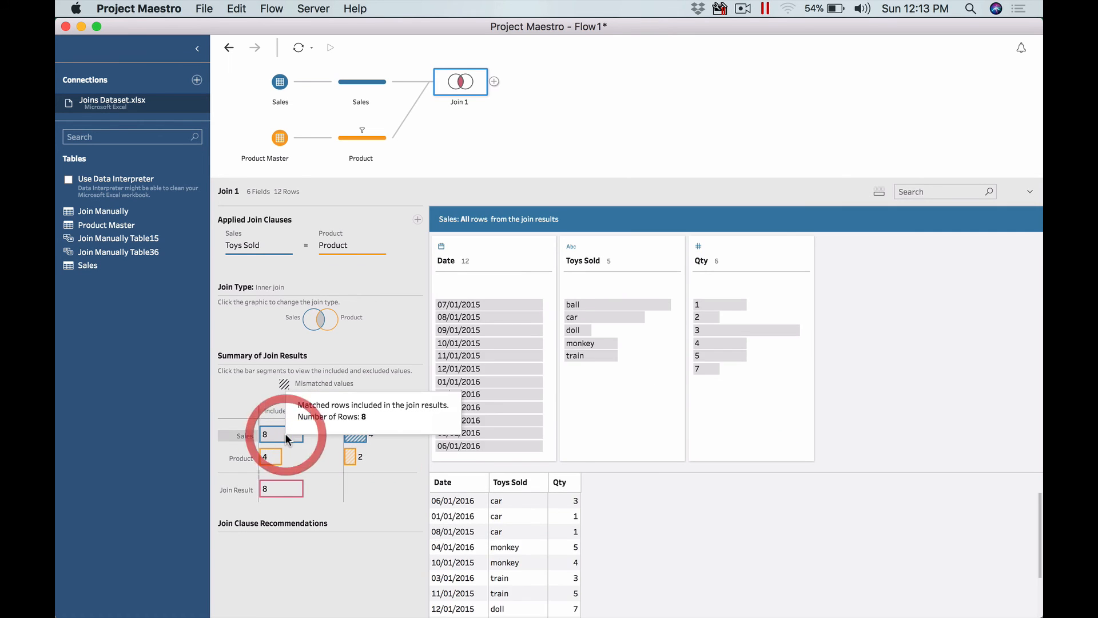
pyautogui.click(375, 84)
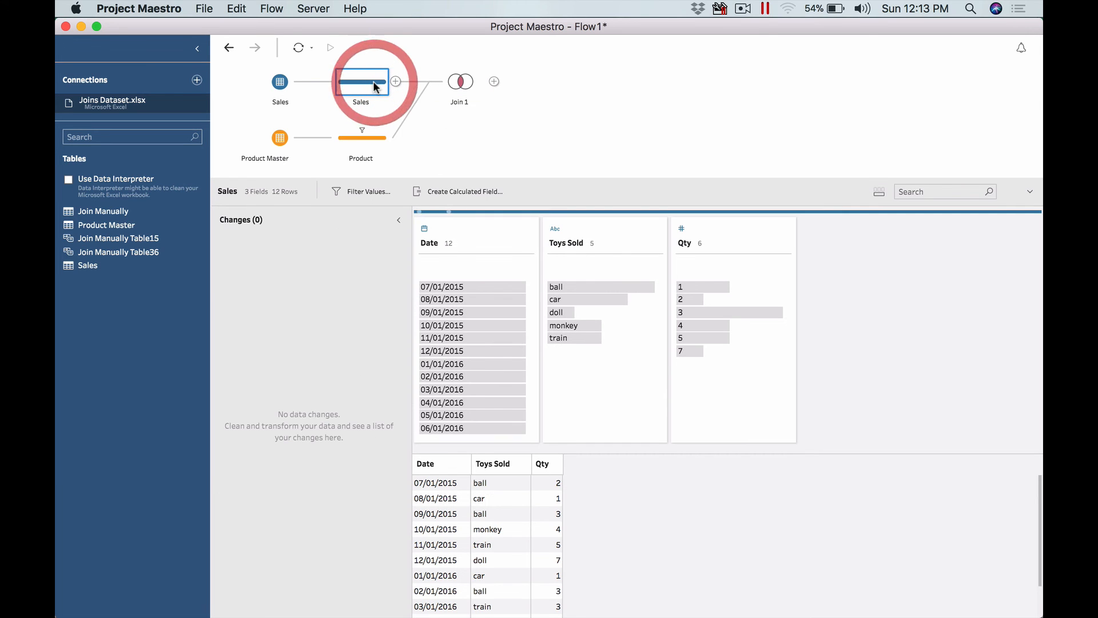
pyautogui.click(344, 141)
# - Rename the product value balls to ball in the Product step
pyautogui.click(462, 287)
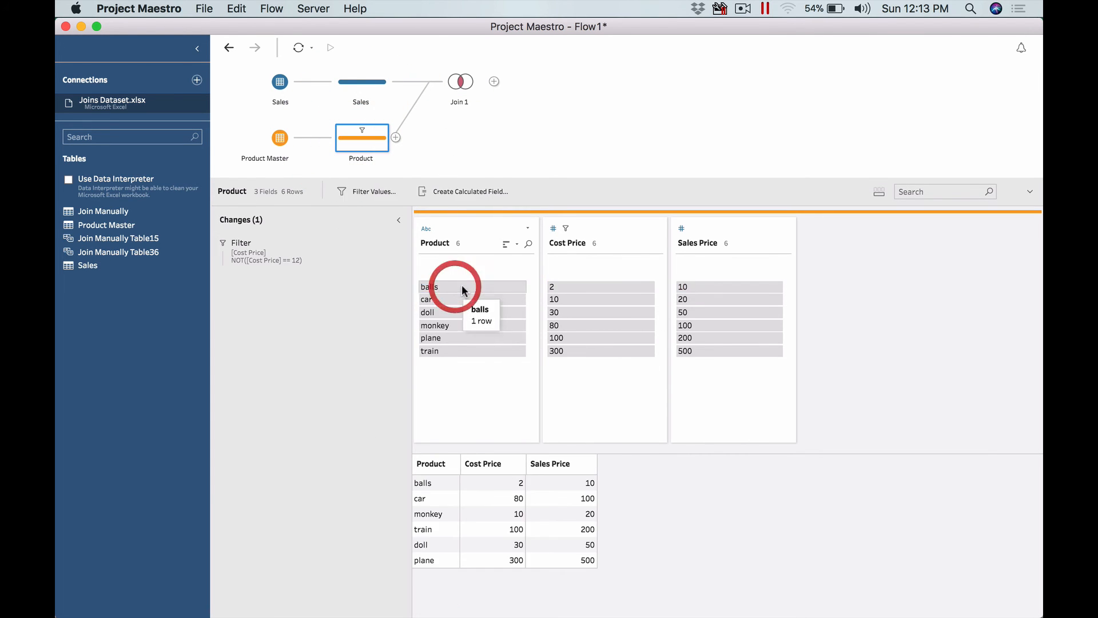
pyautogui.rightClick(445, 286)
pyautogui.click(482, 337)
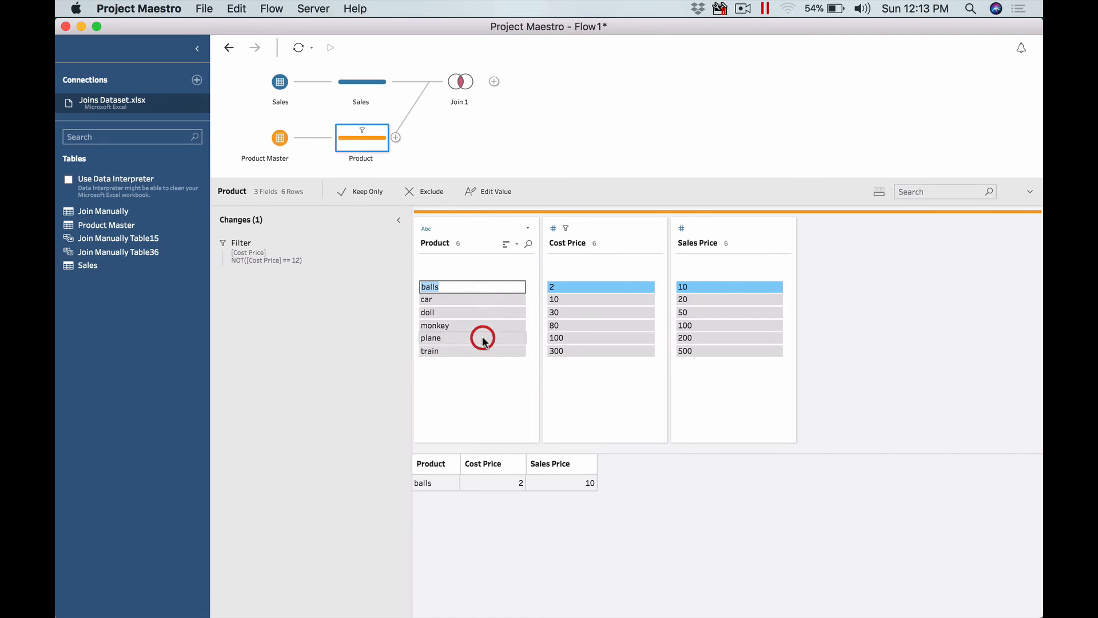
pyautogui.press('Right')
pyautogui.press('BackSpace')
pyautogui.press('Return')
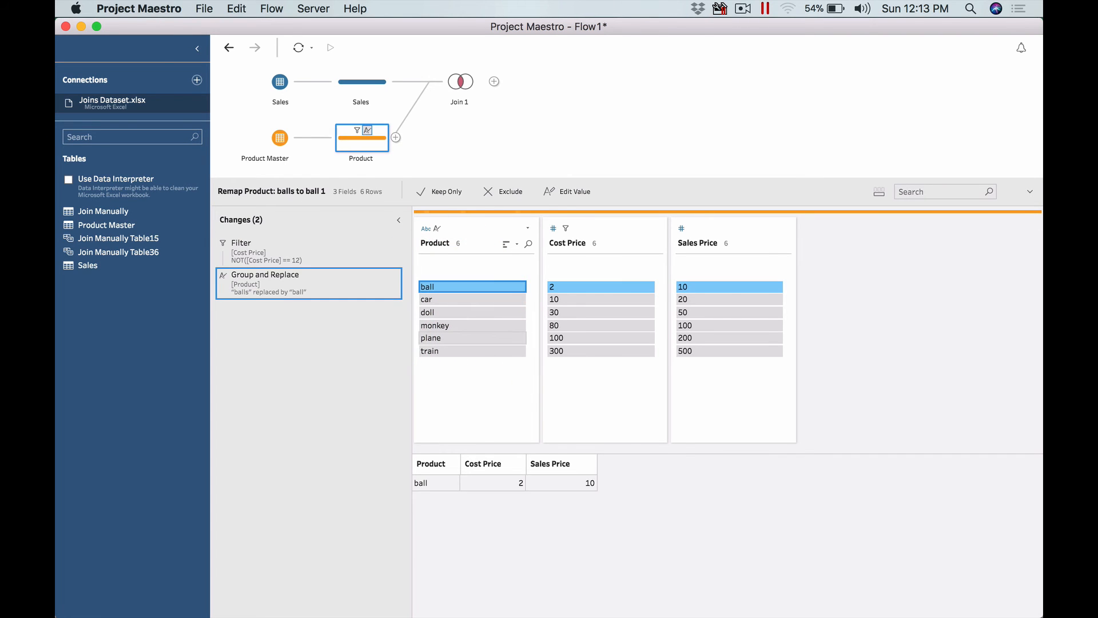
# - Open Join 1, inspect the excluded product segment, and change the join type to a left join
pyautogui.click(460, 84)
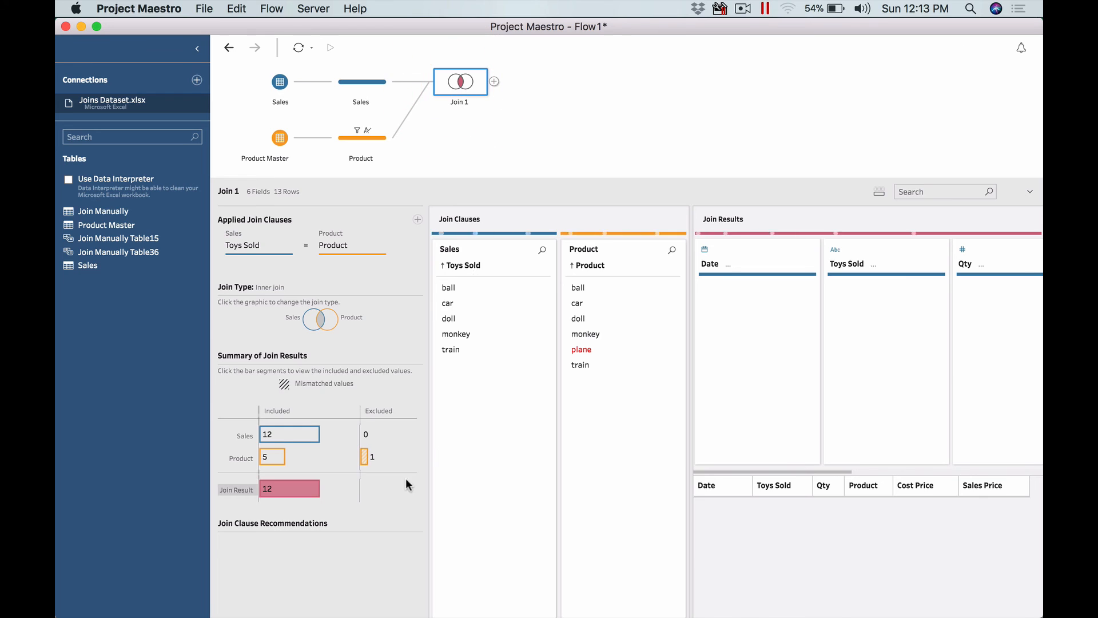
pyautogui.click(364, 456)
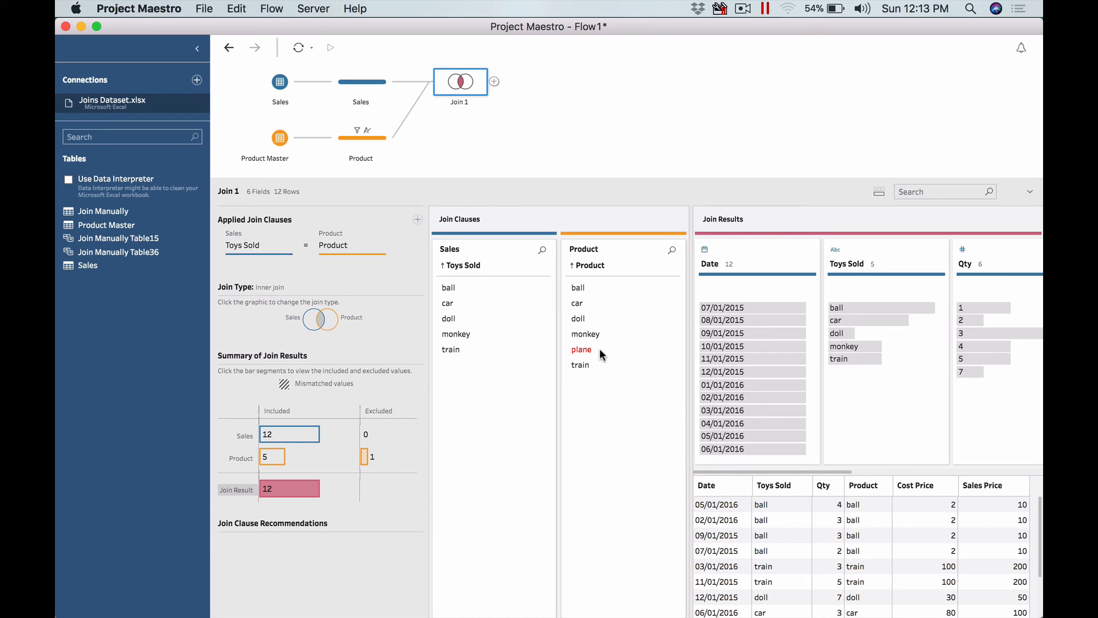
pyautogui.click(331, 318)
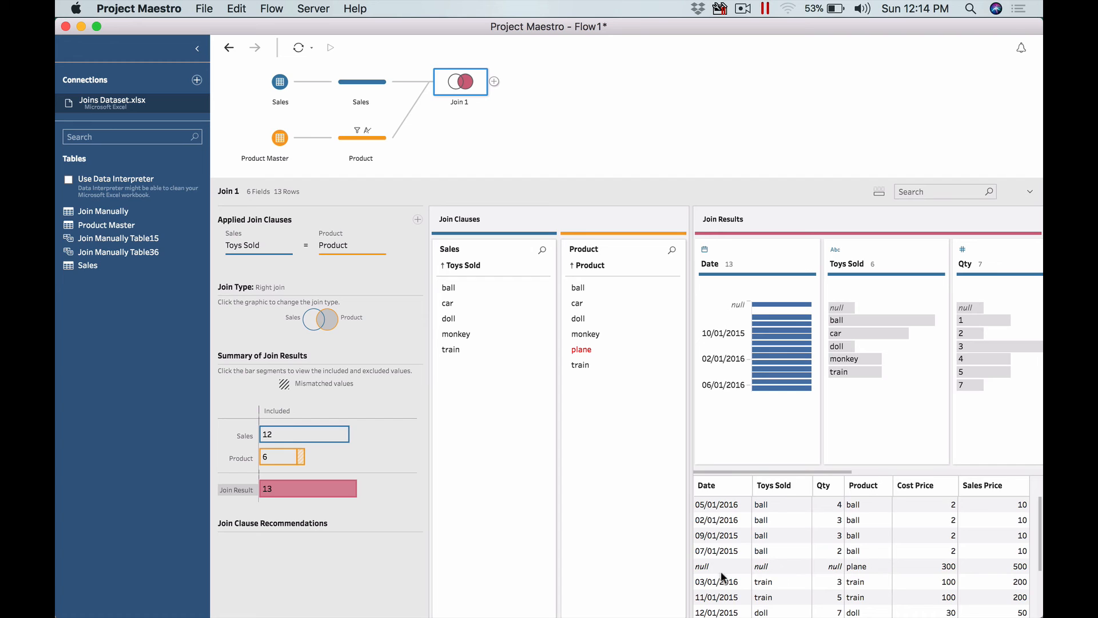
pyautogui.click(304, 316)
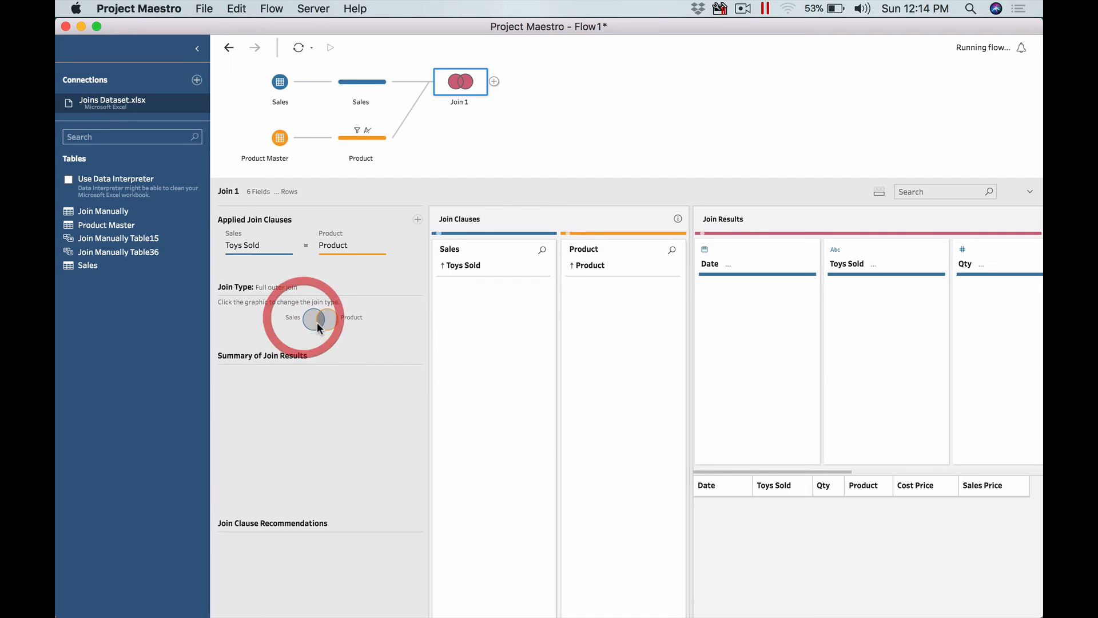
pyautogui.click(332, 319)
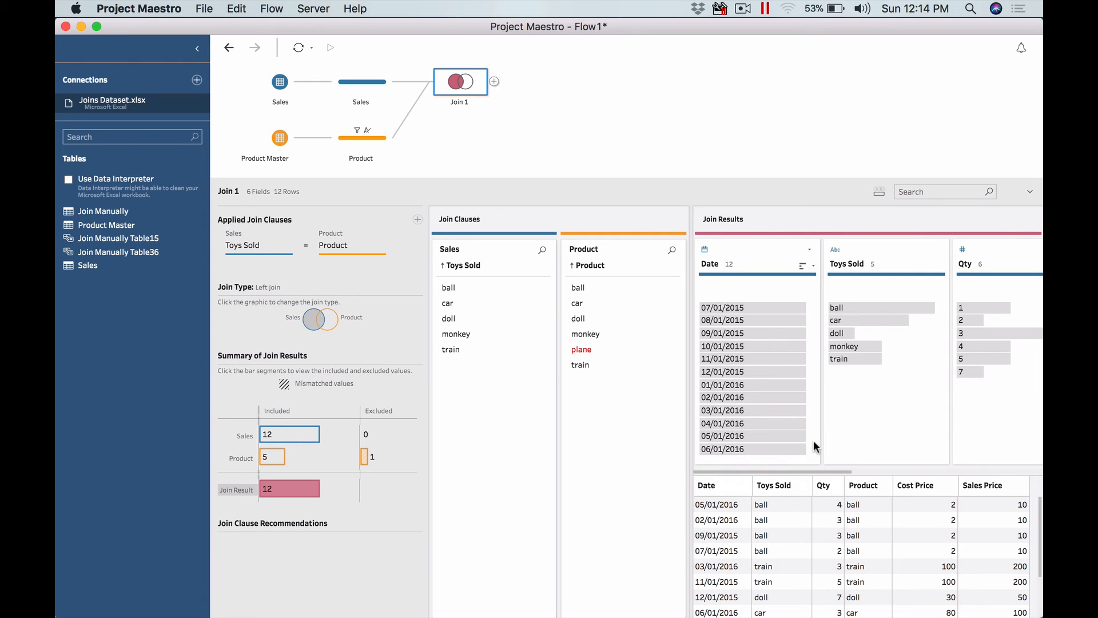
# - Rename the product value ball back to balls in the Product step
pyautogui.click(355, 138)
pyautogui.click(474, 286)
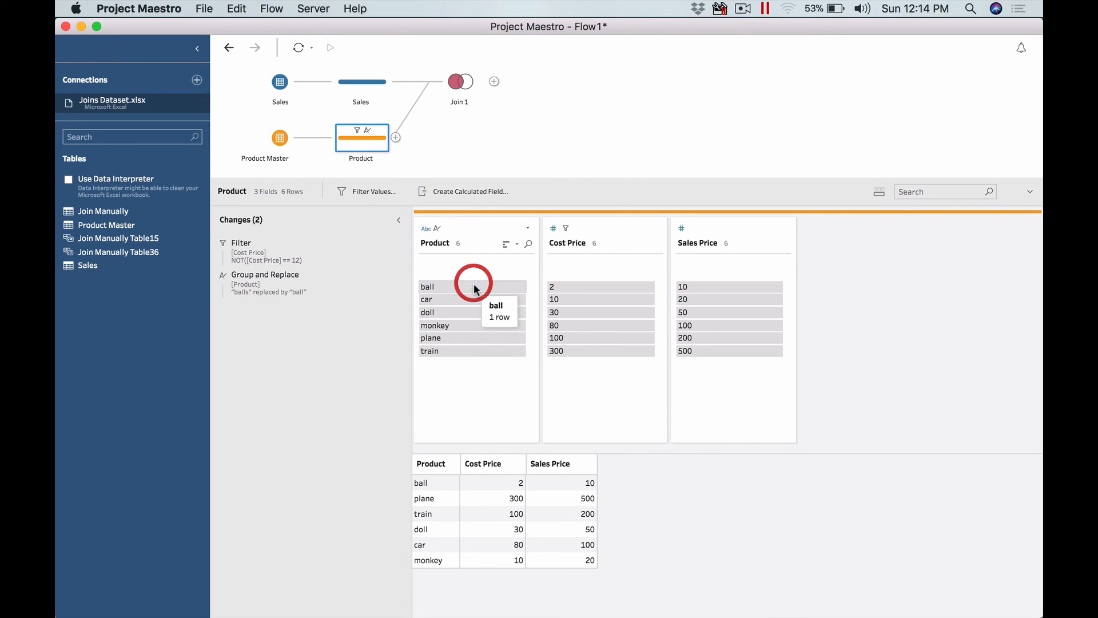
pyautogui.rightClick(473, 287)
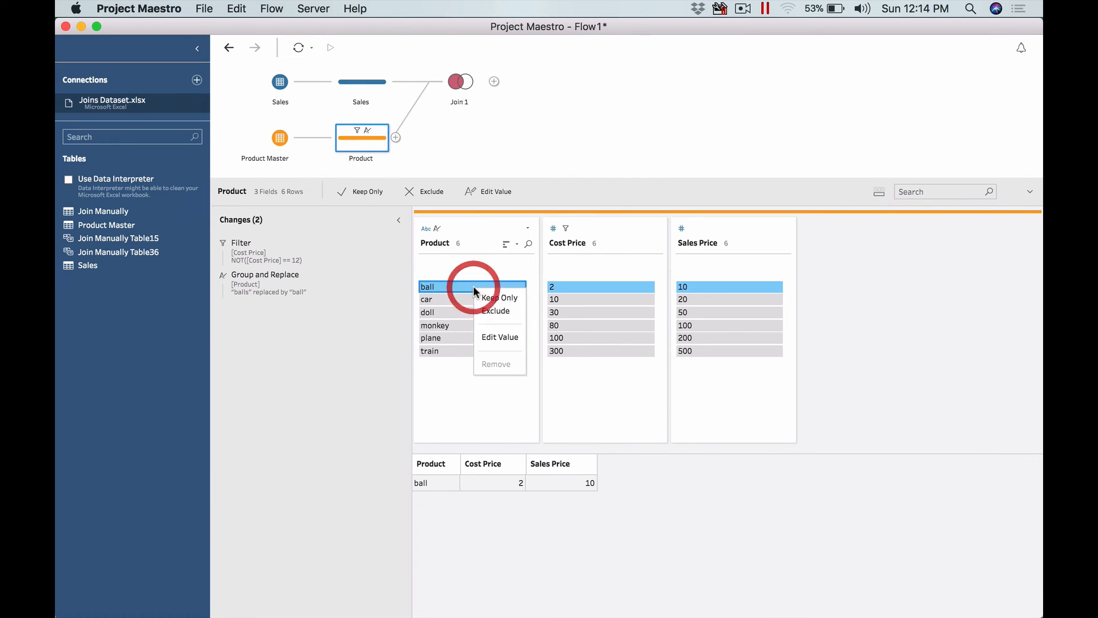
pyautogui.click(496, 340)
pyautogui.write('balls')
pyautogui.press('Return')
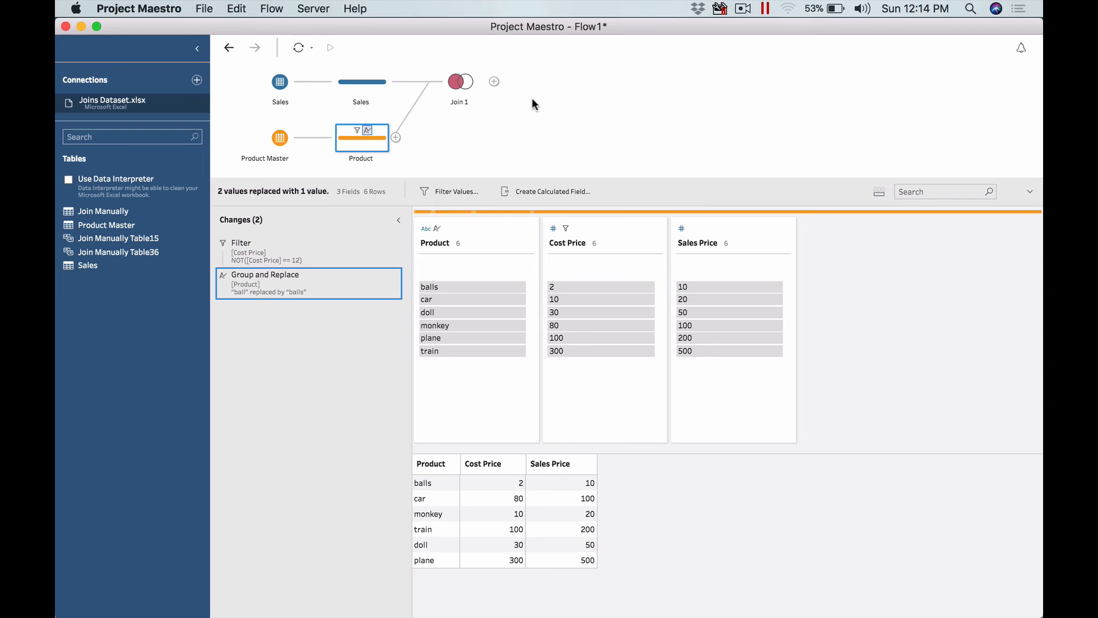
# - Add a Clean step after Join 1 in the flow
pyautogui.click(447, 80)
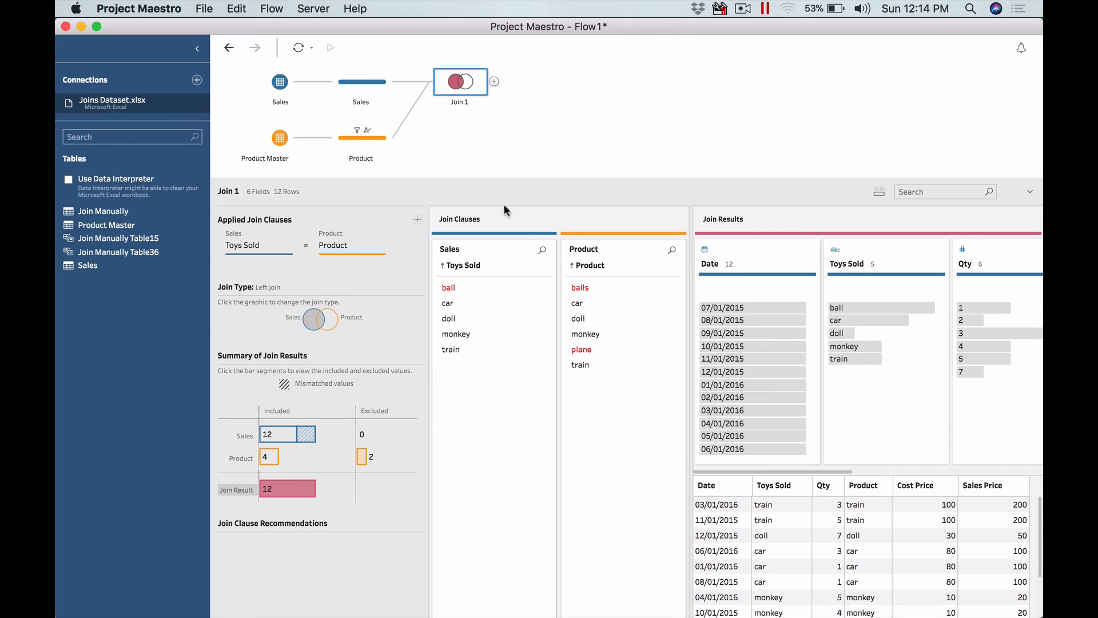
pyautogui.click(494, 81)
pyautogui.click(508, 92)
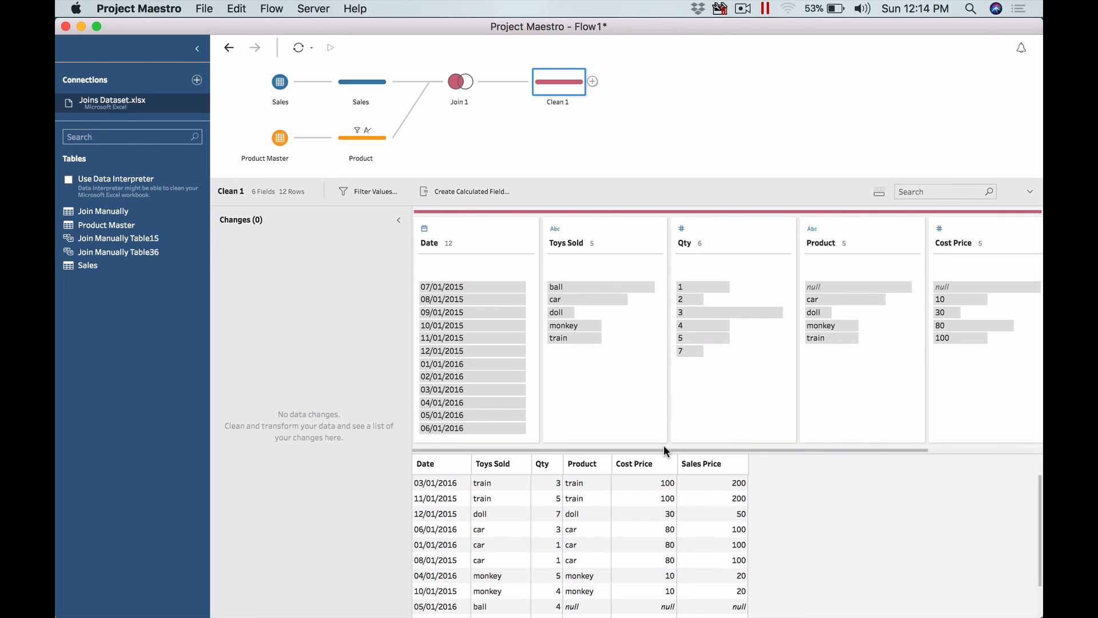
# - Add an Output step after Clean 1 and set its output type to Comma Separated Values (.csv)
pyautogui.click(592, 81)
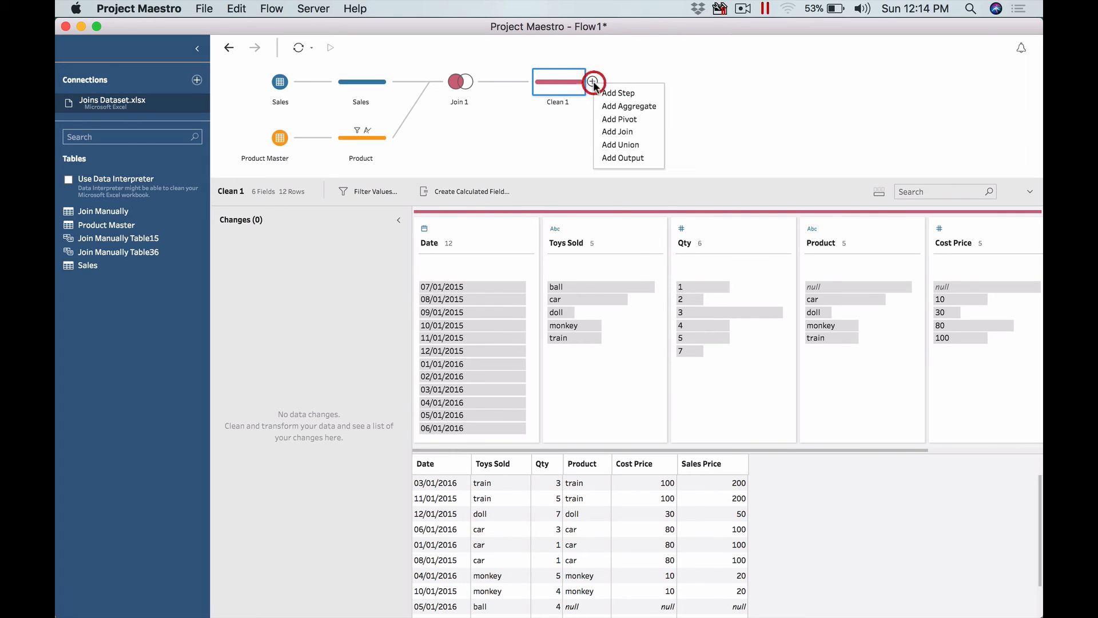
pyautogui.click(629, 159)
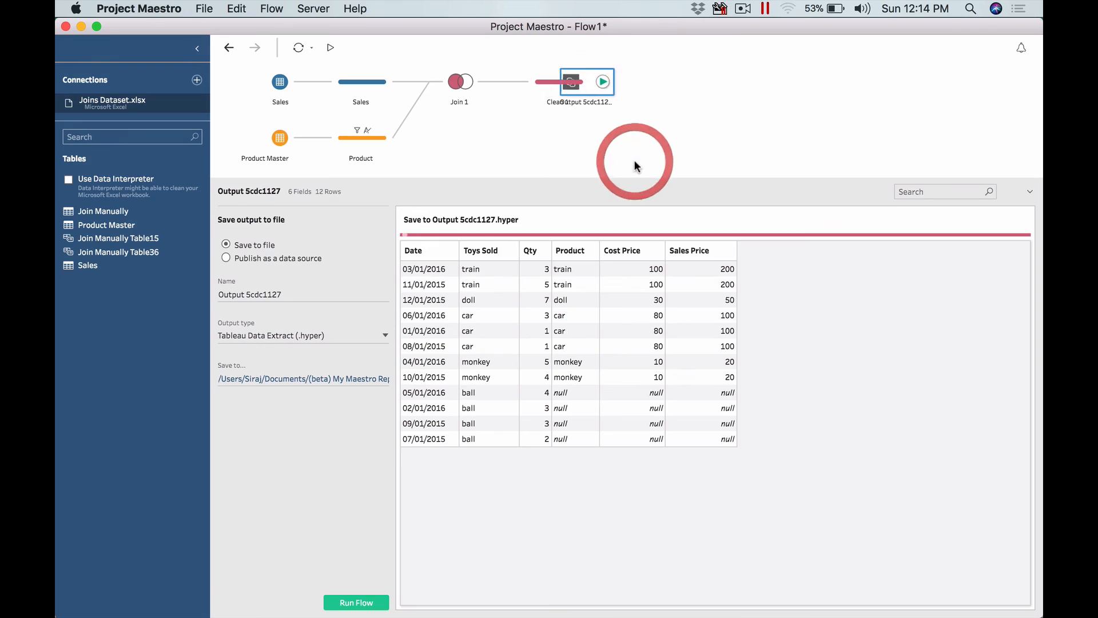
pyautogui.click(347, 335)
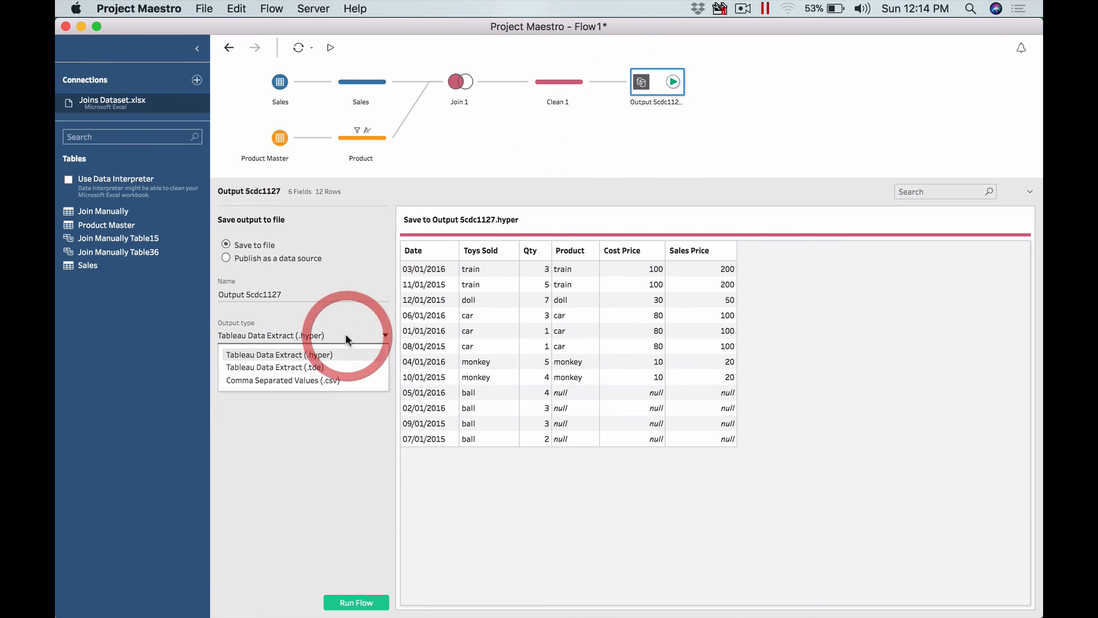
pyautogui.click(333, 381)
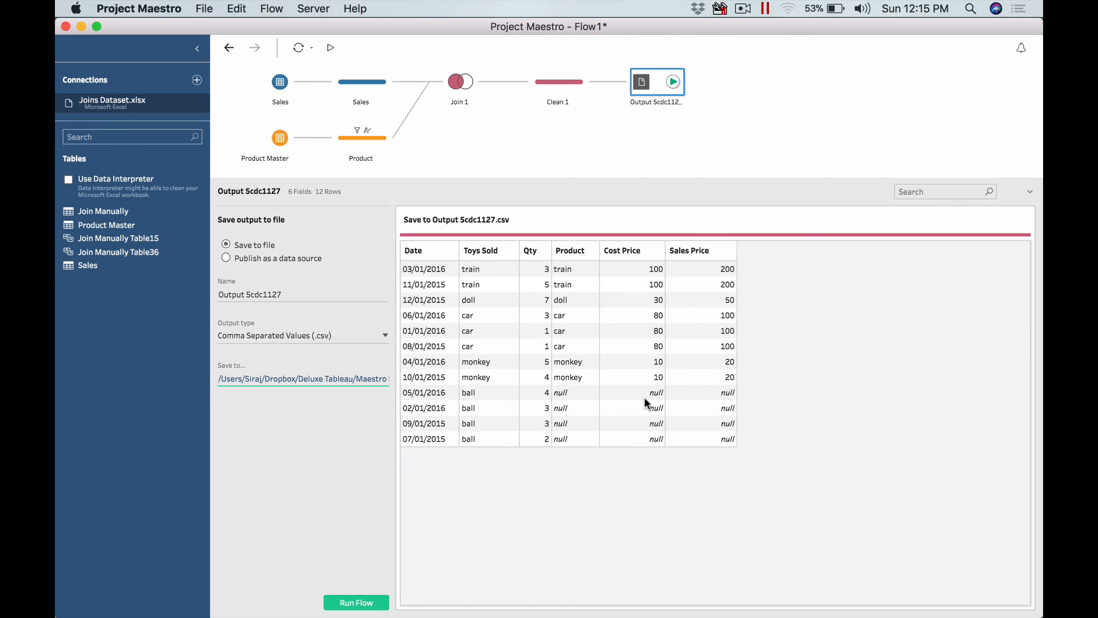
# - Open Join 1 and change its join type to a full outer join
pyautogui.click(557, 80)
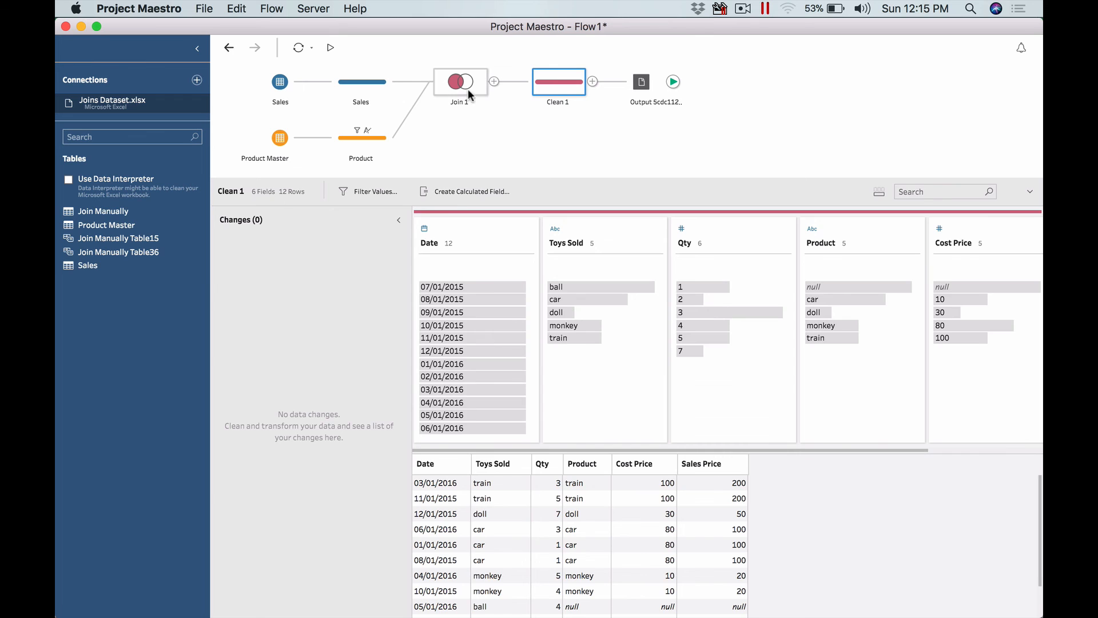
pyautogui.click(468, 88)
pyautogui.click(334, 316)
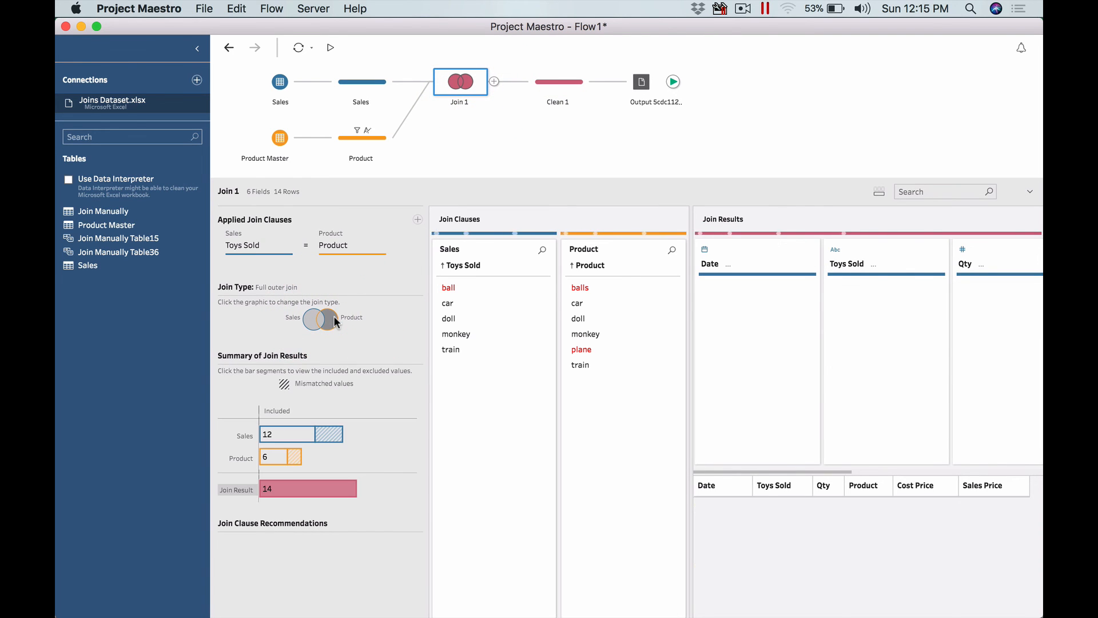
# - Preview the output rows and inspect the Join 1 summary of join results for the full outer join
pyautogui.click(639, 89)
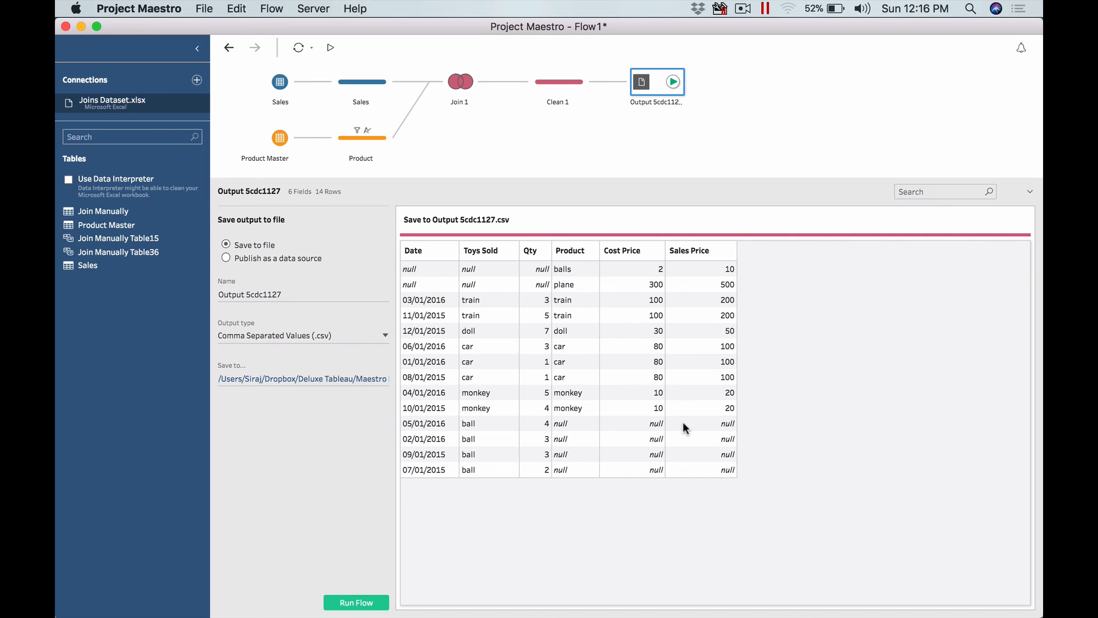
pyautogui.click(448, 78)
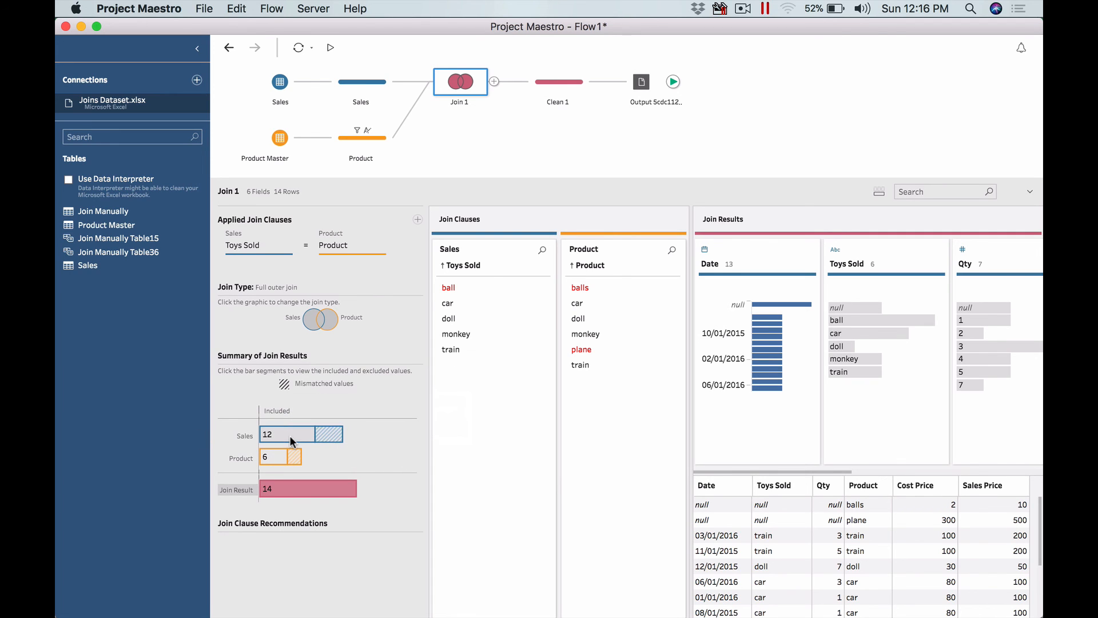
pyautogui.click(287, 286)
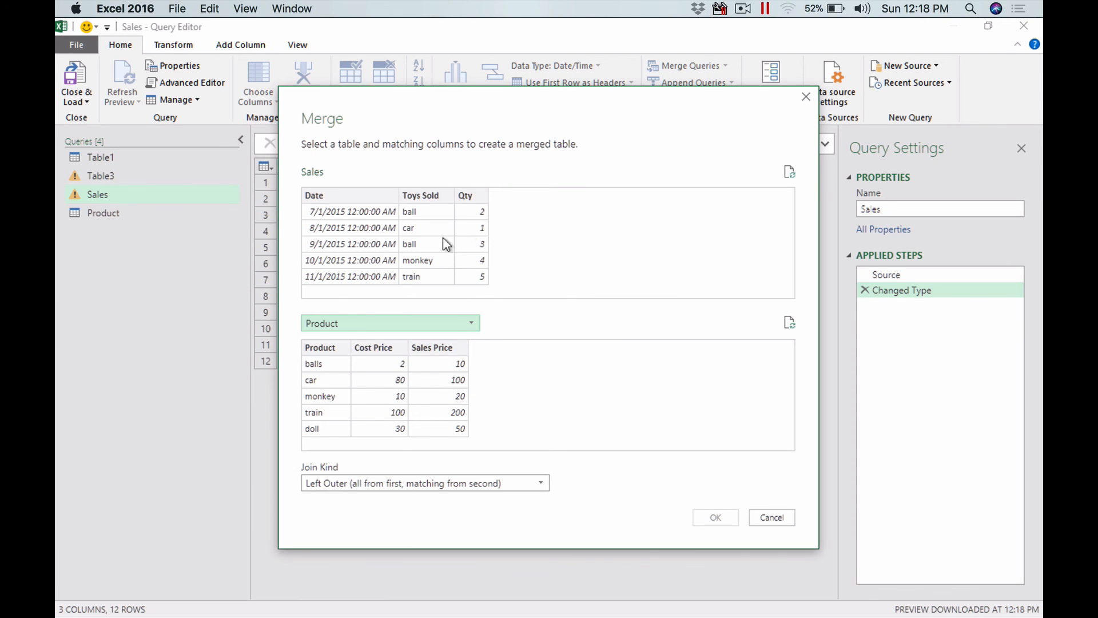
# - In the Excel Merge dialog, choose the Product table and match the Sales Toys Sold column to the Product column
pyautogui.click(387, 321)
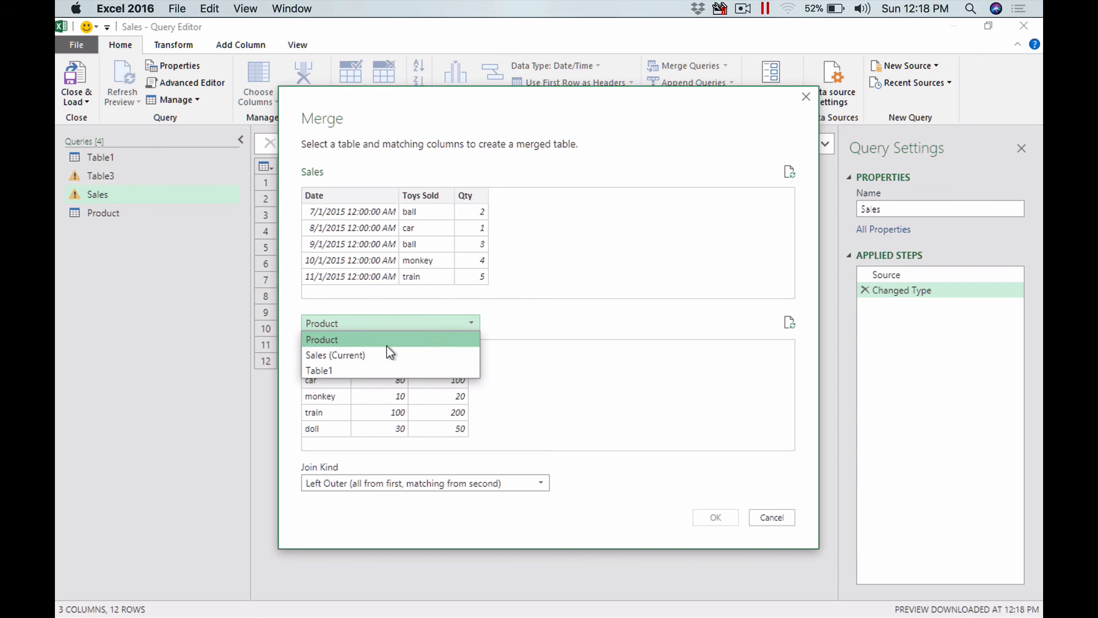
pyautogui.click(389, 340)
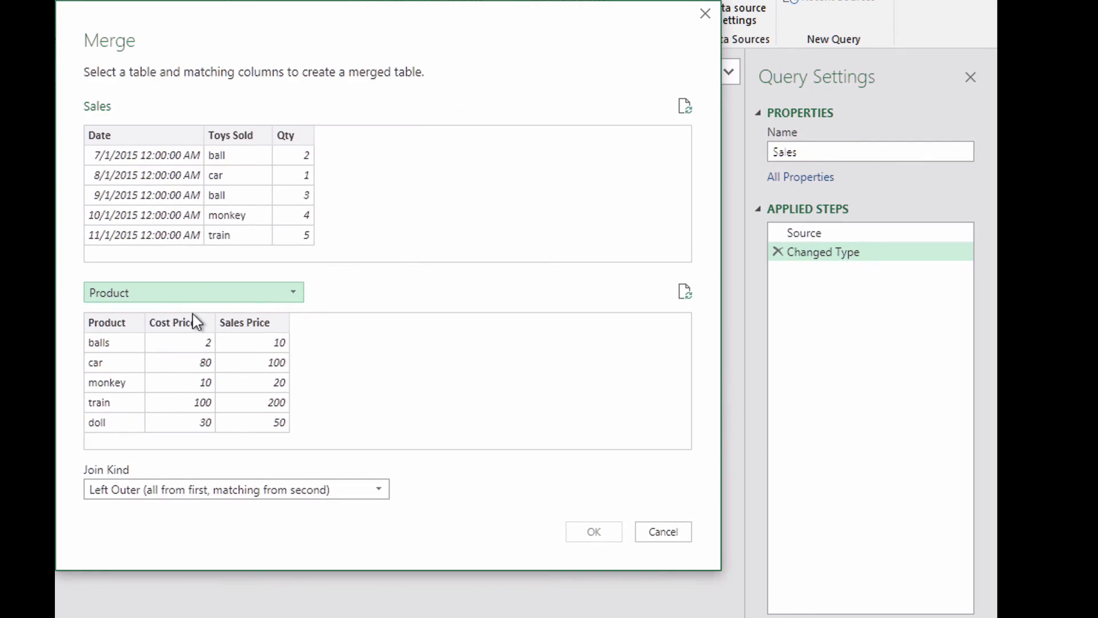
pyautogui.click(120, 489)
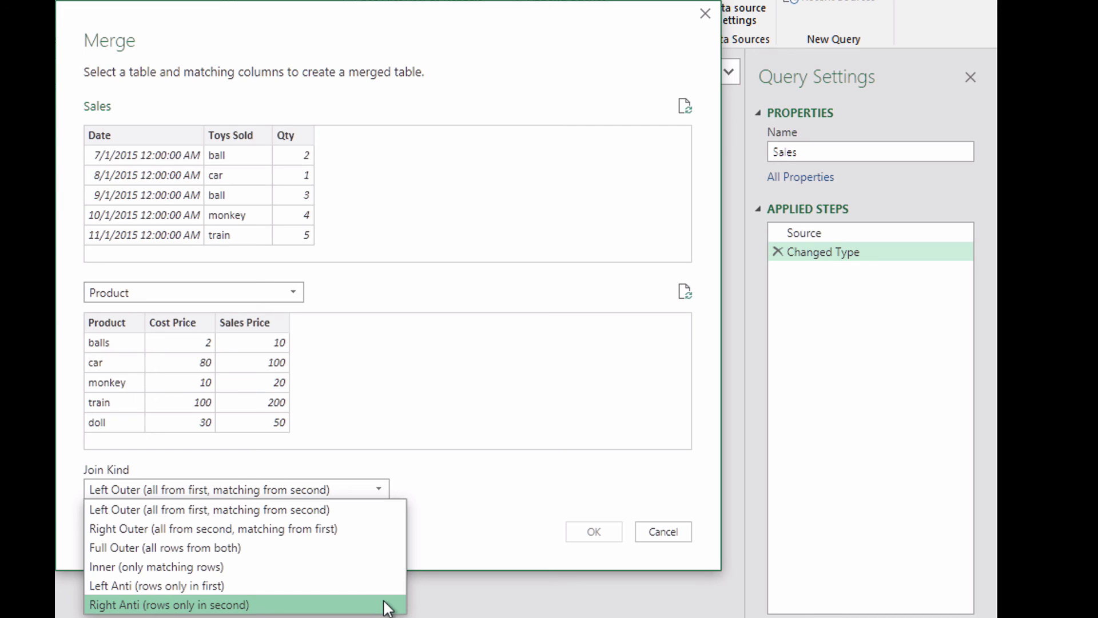
pyautogui.click(444, 369)
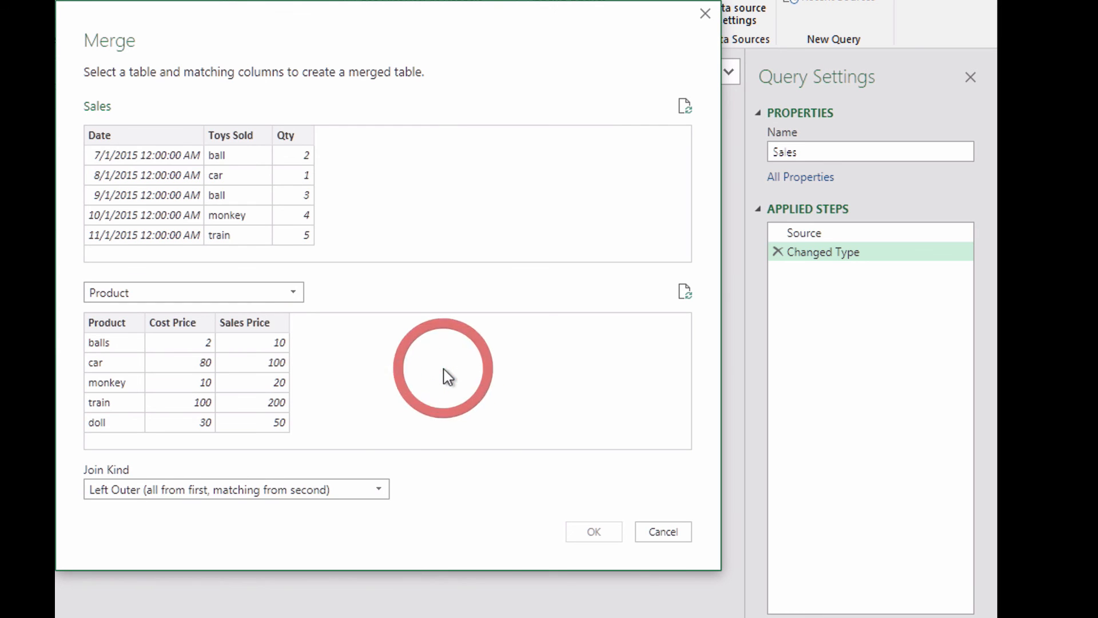
pyautogui.click(244, 136)
pyautogui.click(108, 323)
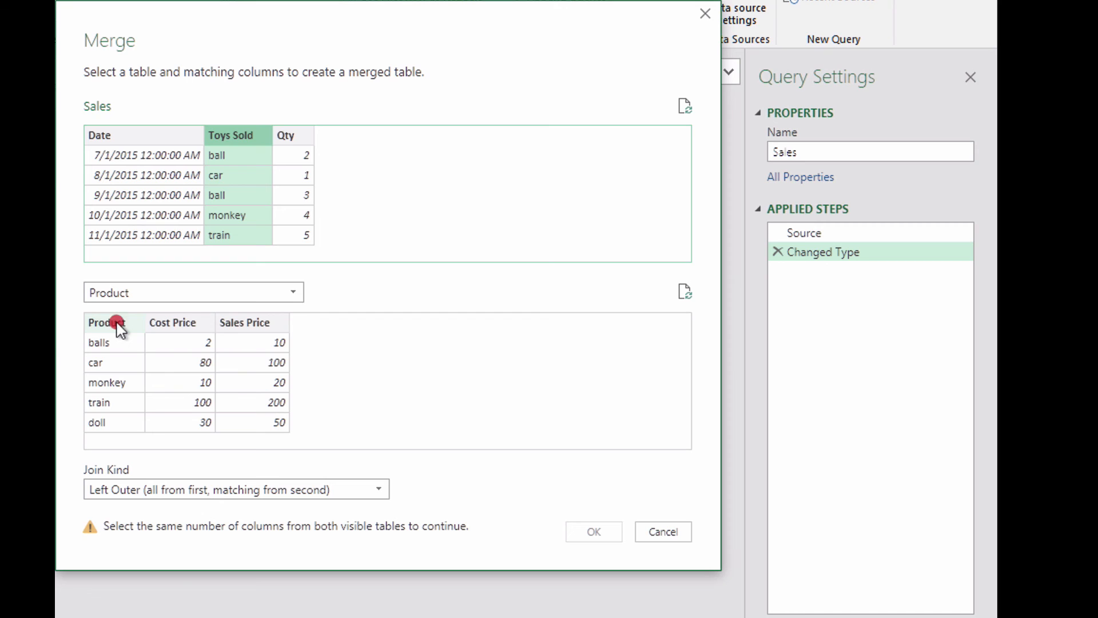